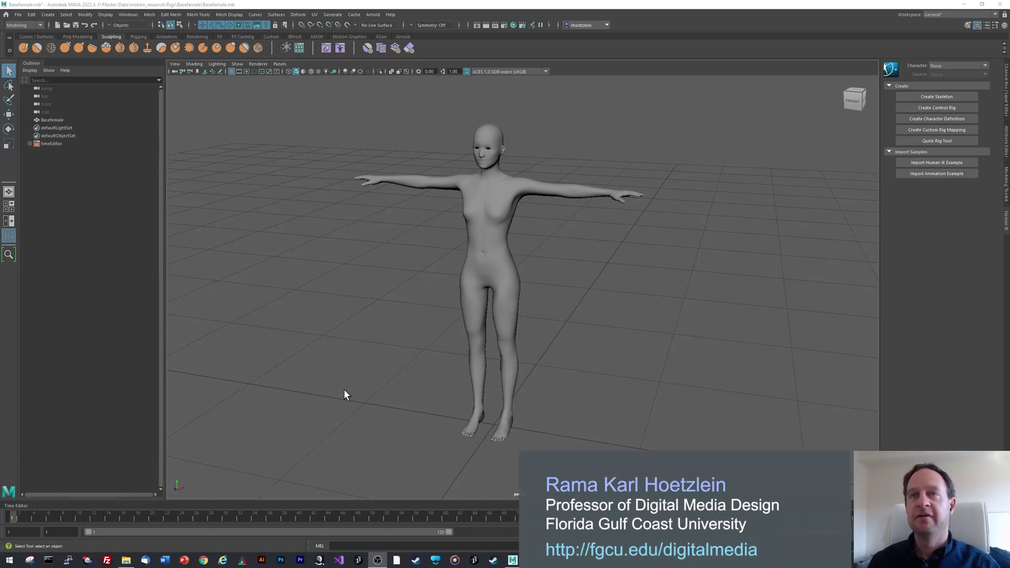
- Create a polygon cube, raise it around the figure's legs, and scale it down uniformly
mouse_move(491, 259)
left_mouse_down("alt")
mouse_move(483, 264)
mouse_move(509, 265)
mouse_move(494, 234)
mouse_move(495, 259)
left_mouse_up("alt")
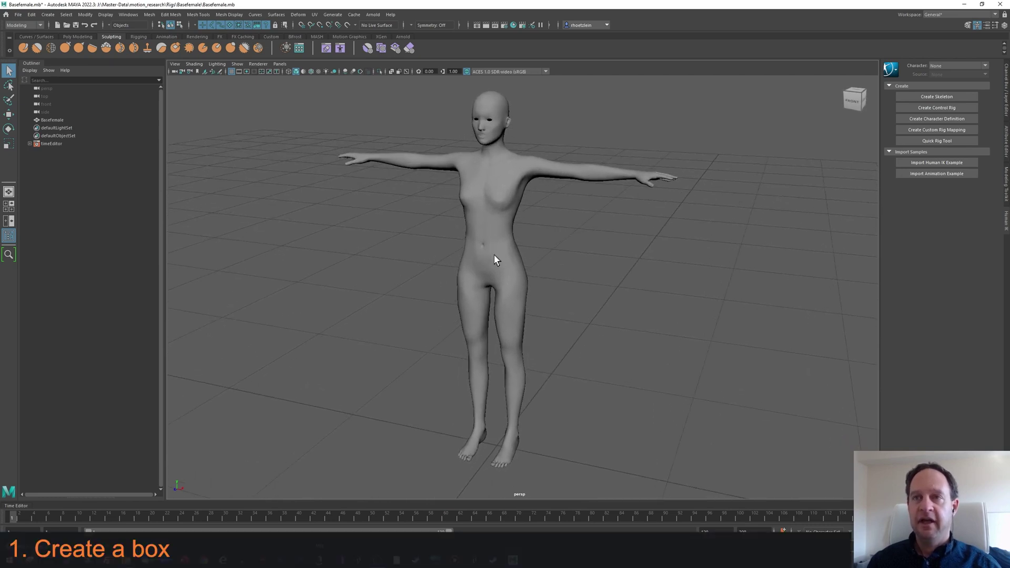
left_click(77, 36)
left_click(37, 48)
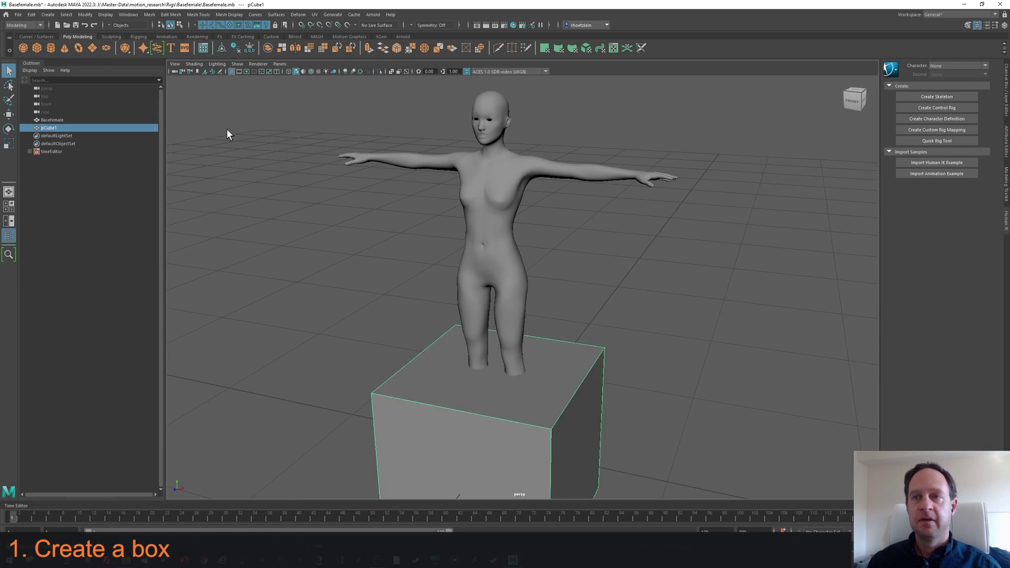
left_click(8, 114)
left_click(9, 144)
left_click_drag(496, 412, 410, 366)
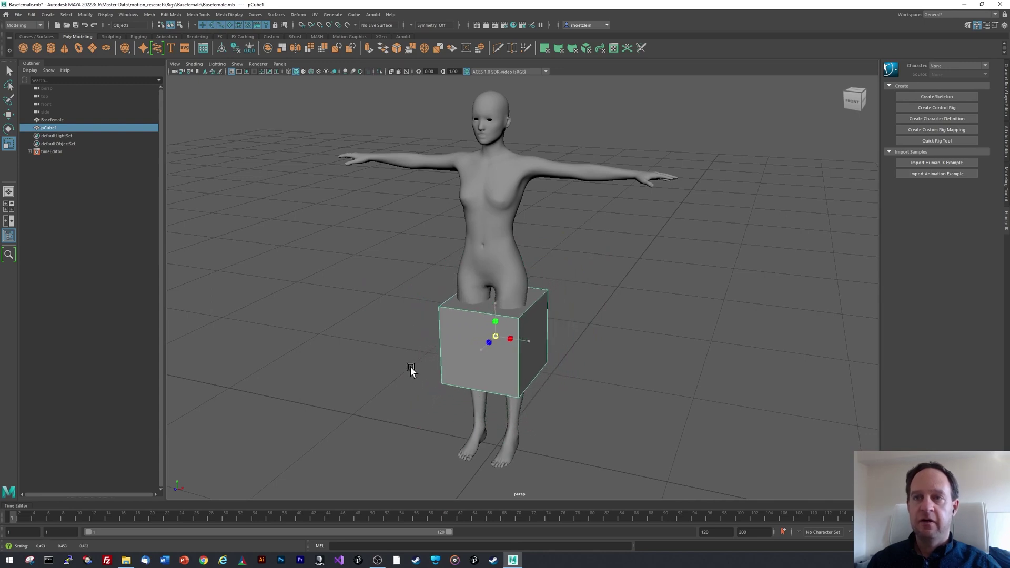
- Stretch the cube vertically so it spans from the figure's waist to the ankles, and deselect it
left_click_drag(496, 303, 486, 261)
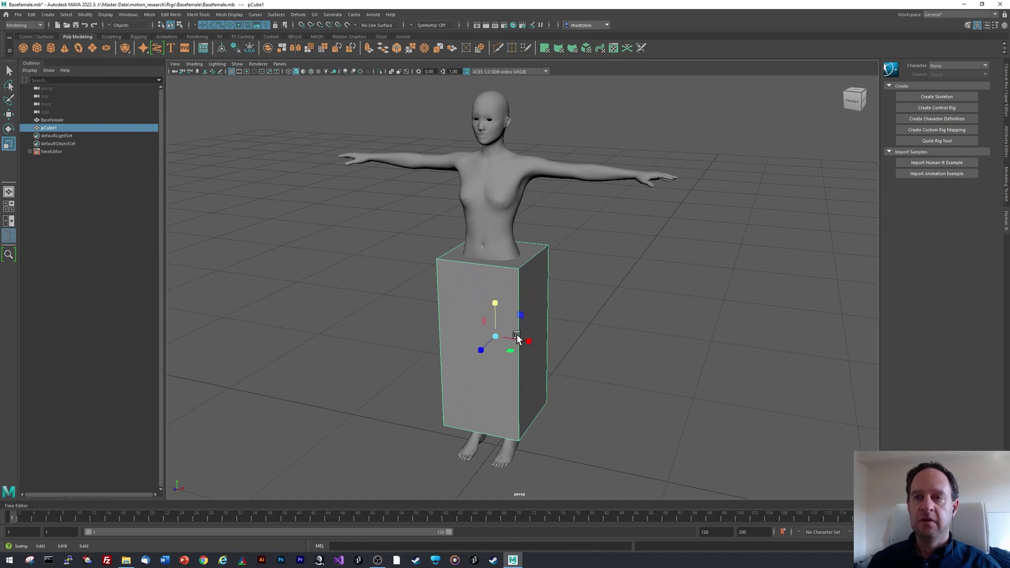
left_click_drag(515, 338, 540, 358, "alt")
left_click_drag(557, 401, 561, 261, "alt")
key("q")
left_click(561, 261)
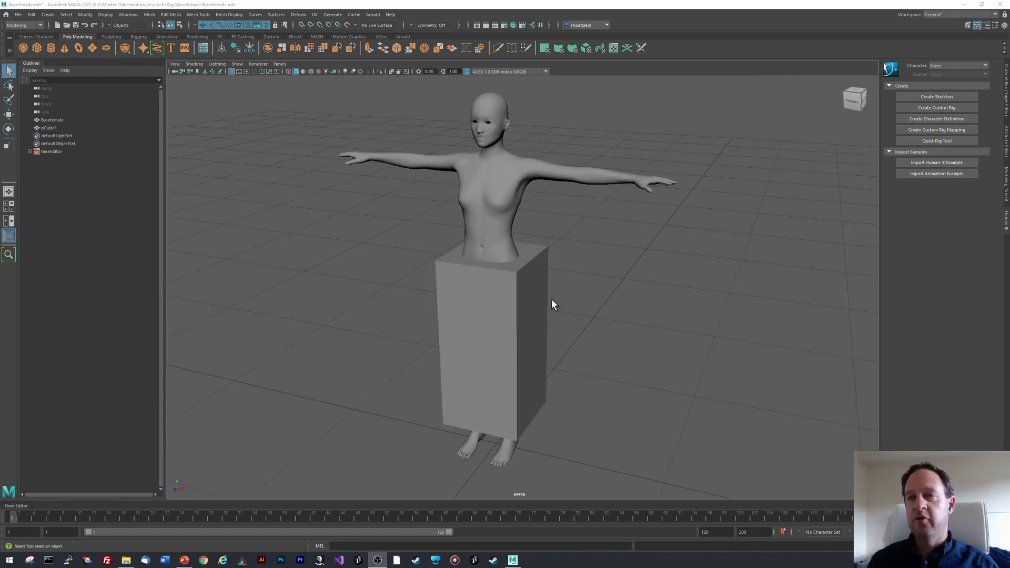
- Set the box's width, height and depth subdivisions to 16 each
left_click(498, 308)
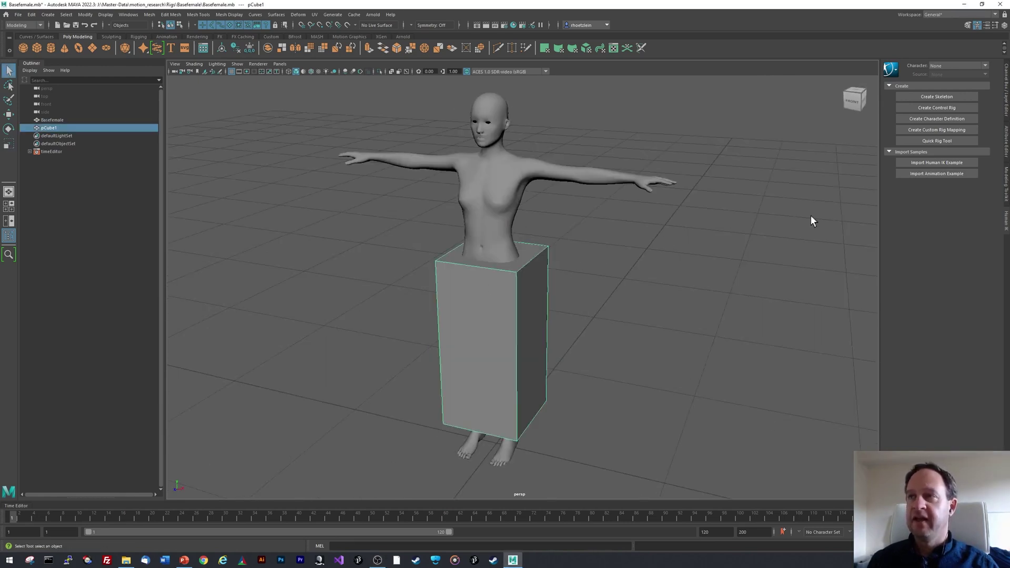
left_click(1004, 152)
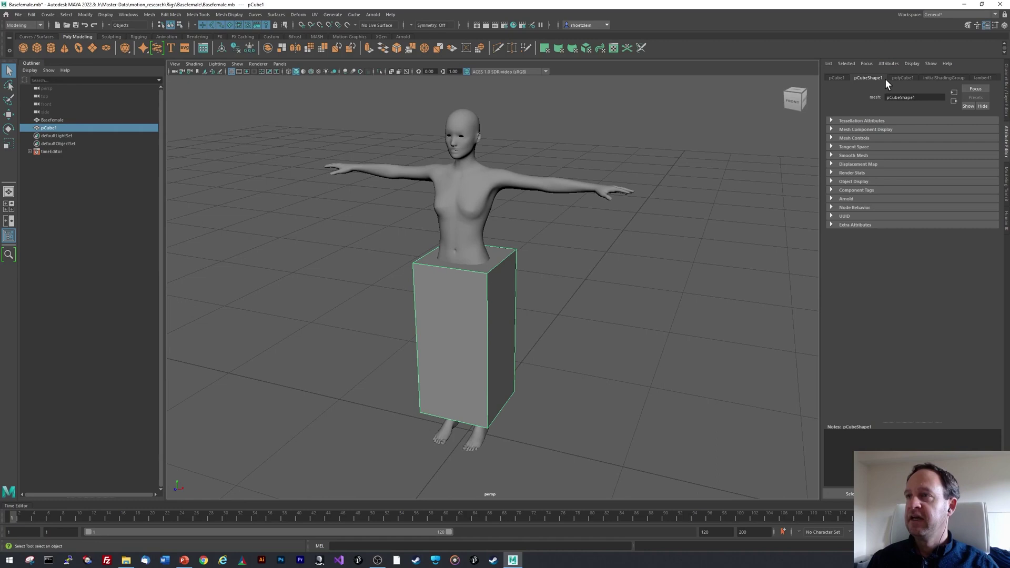
left_click(901, 78)
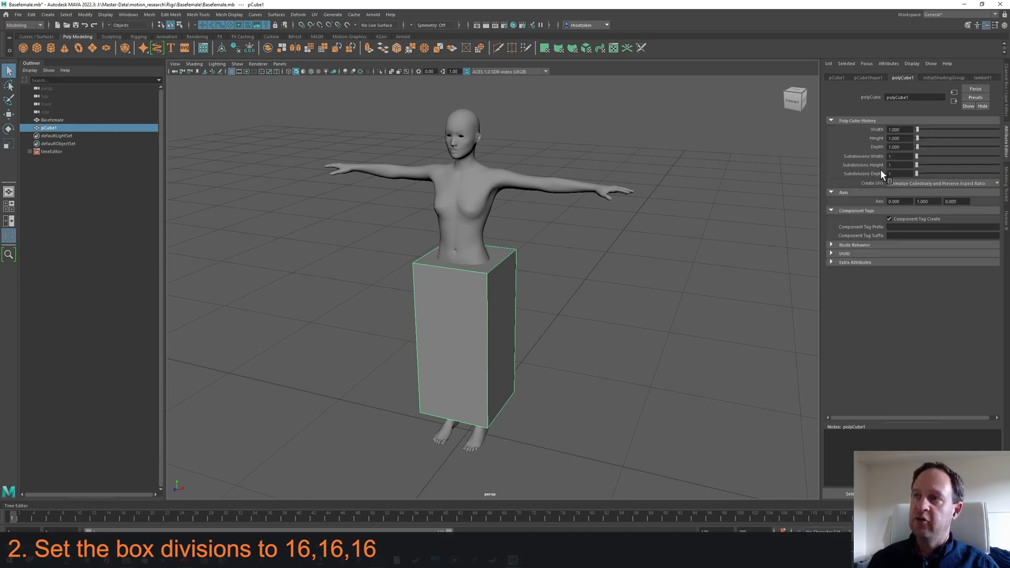
left_click(898, 156)
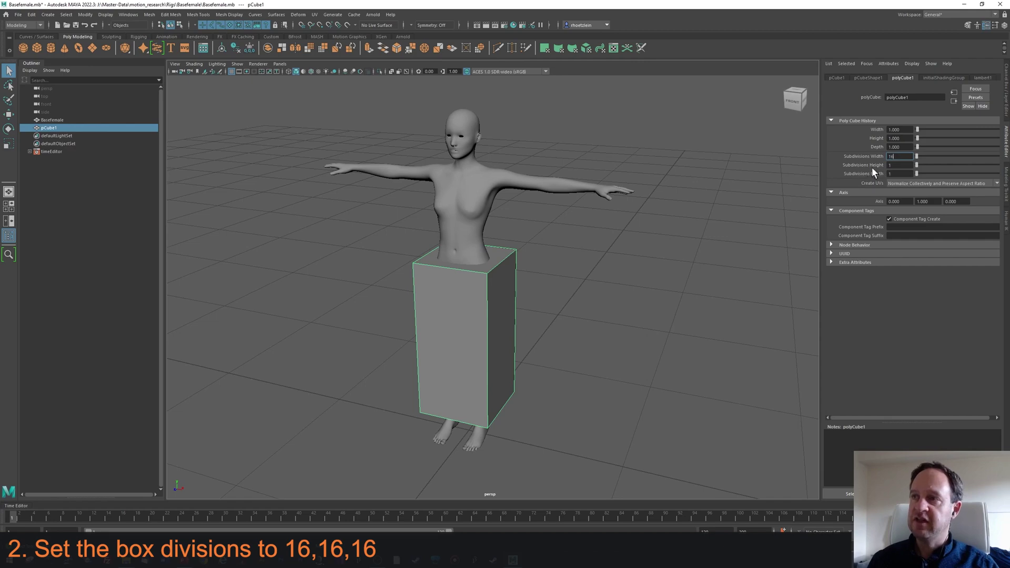
type("16")
key("Tab")
key("Tab")
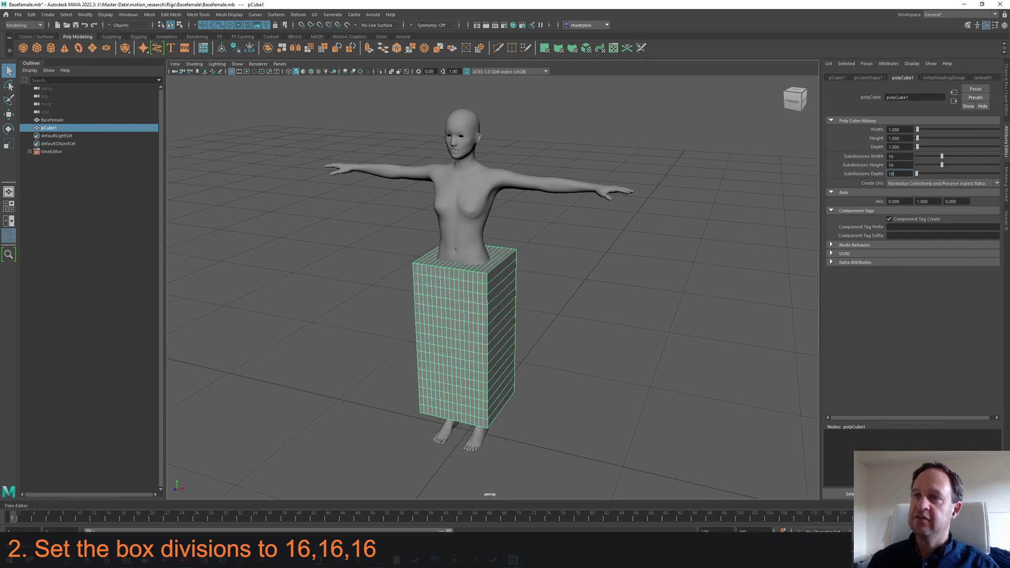
type("16")
key("Return")
- Delete the faces on top of the box around the waist to make a hole for the body, keeping the outer rim and side faces
left_click_drag(492, 324, 480, 317, "alt")
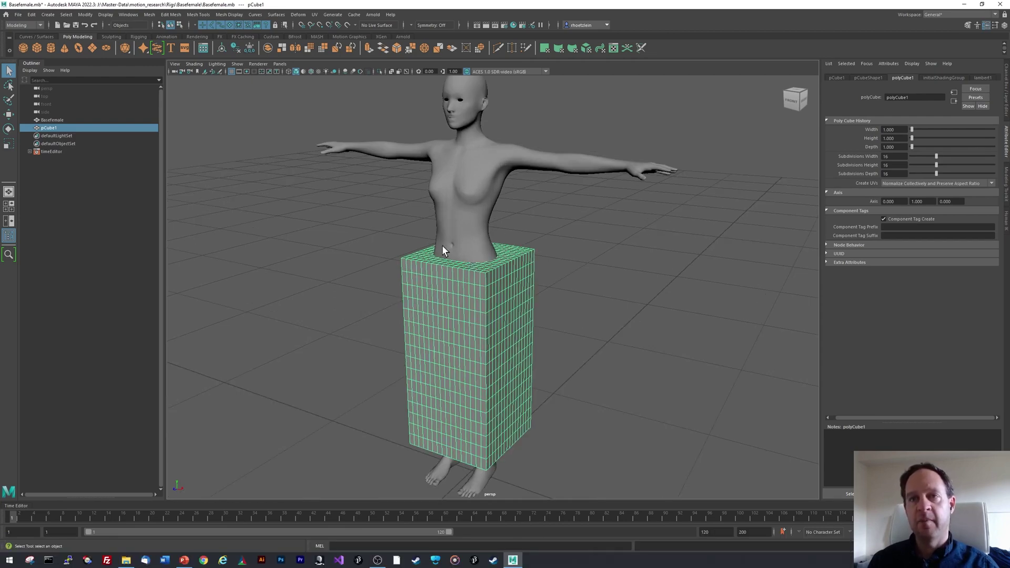
left_click_drag(467, 312, 464, 308, "alt")
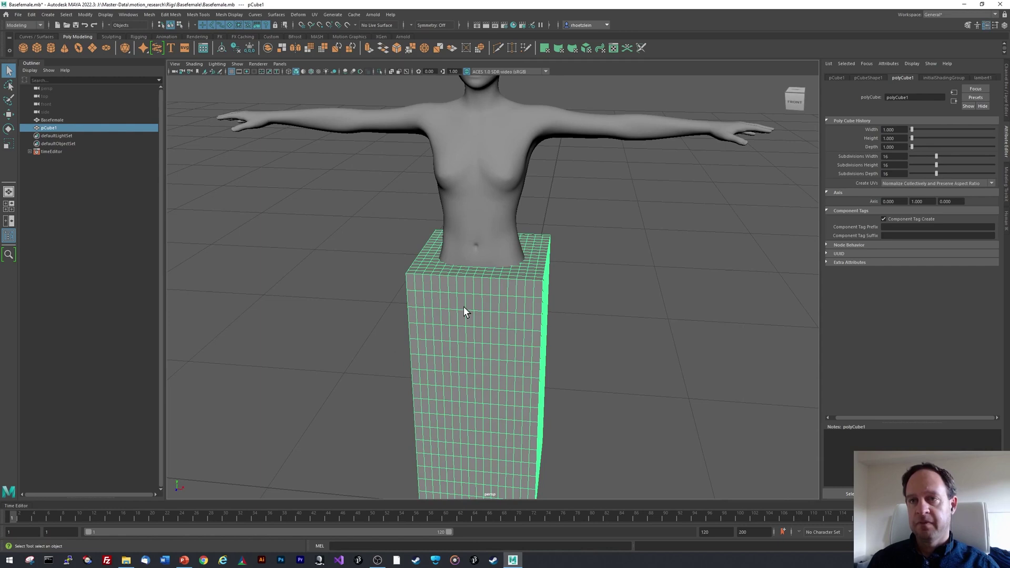
right_click(499, 289)
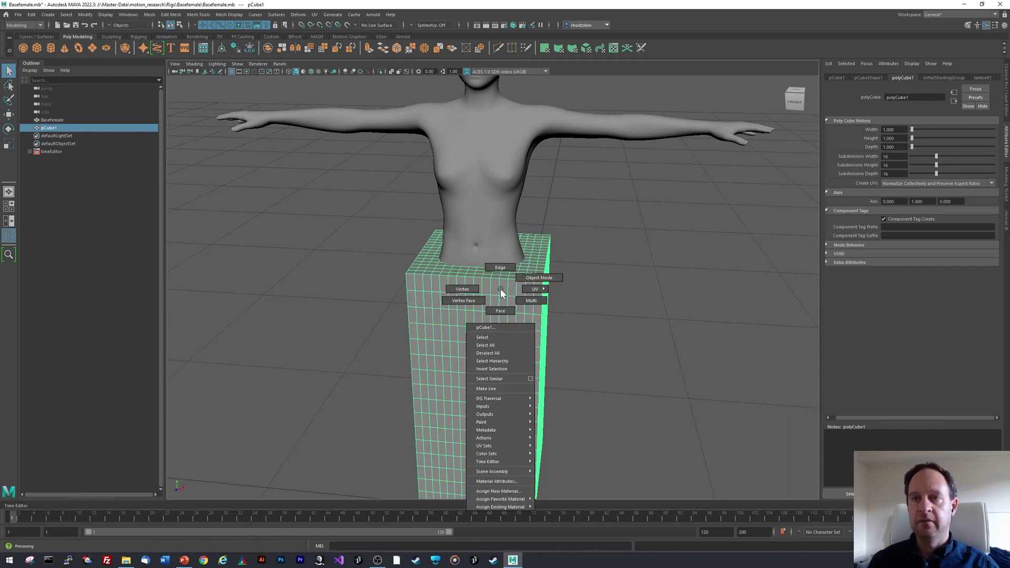
left_click(500, 310)
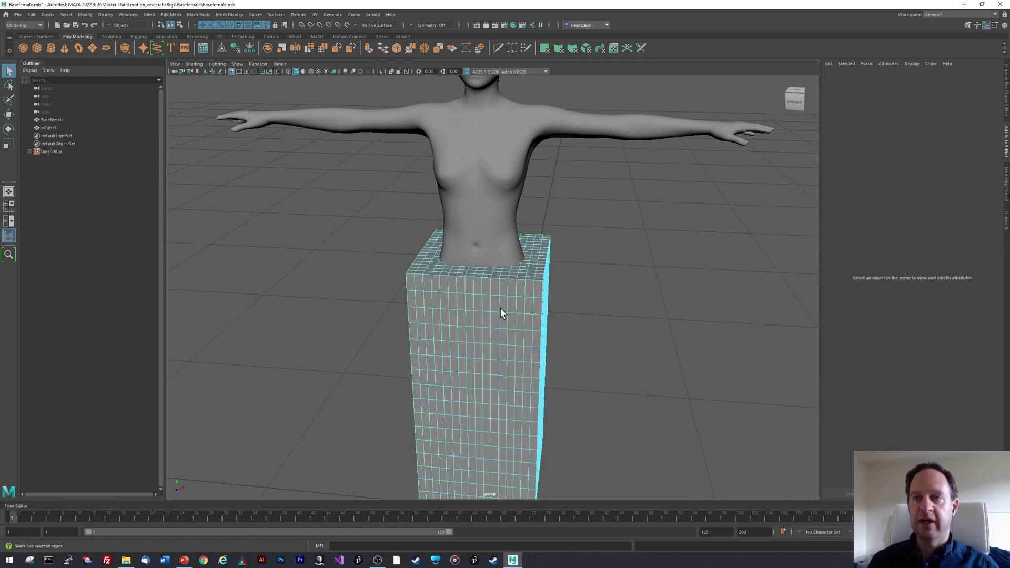
left_click_drag(495, 277, 500, 279, "alt")
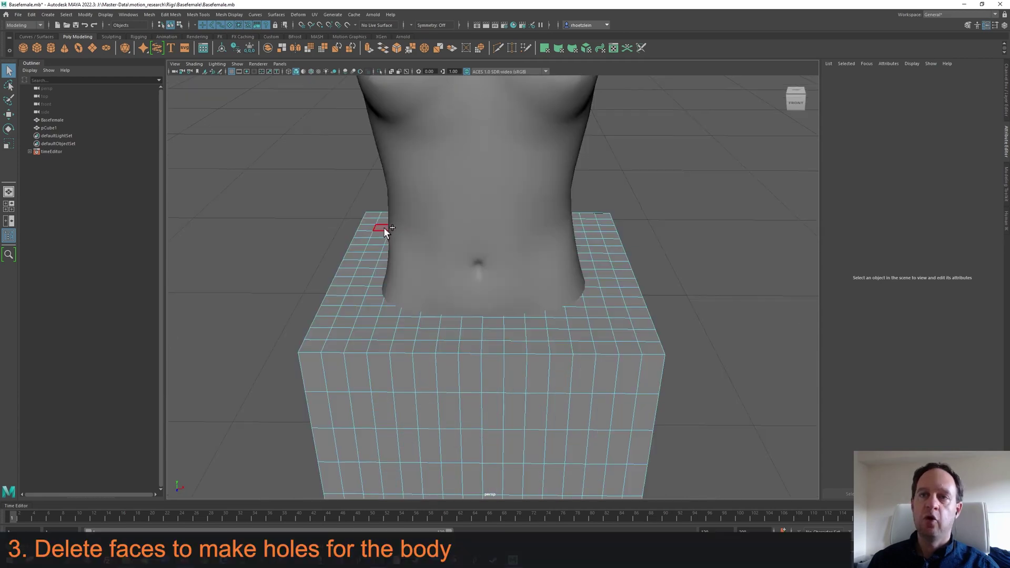
left_click_drag(383, 228, 584, 317)
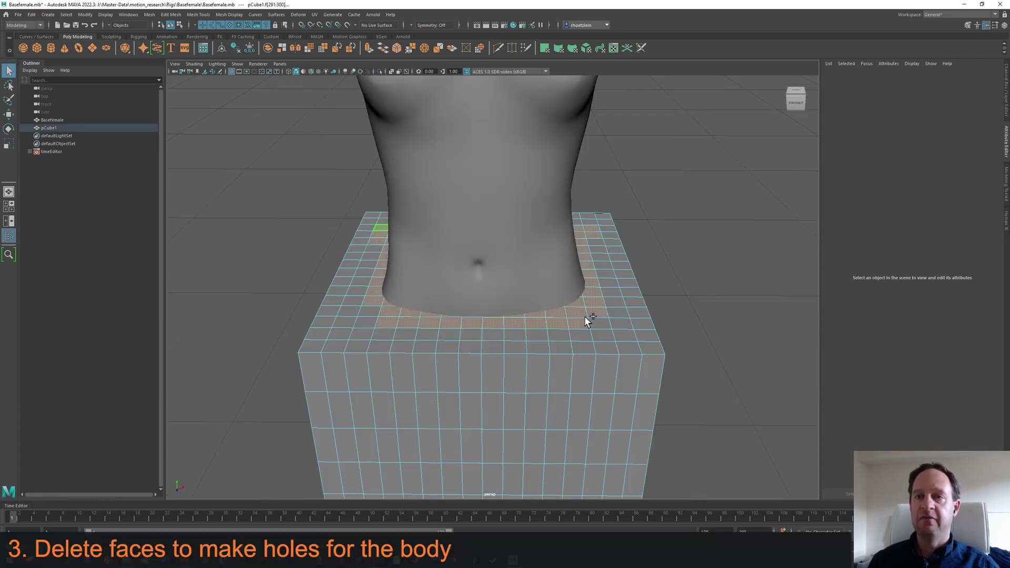
left_click_drag(525, 282, 482, 275, "alt")
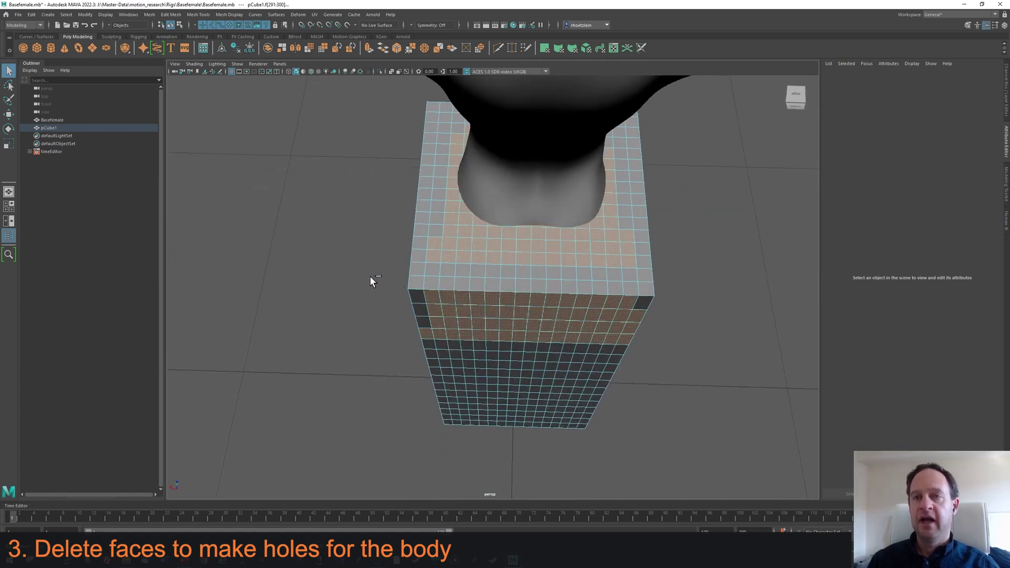
left_click_drag(370, 276, 494, 270, "ctrl")
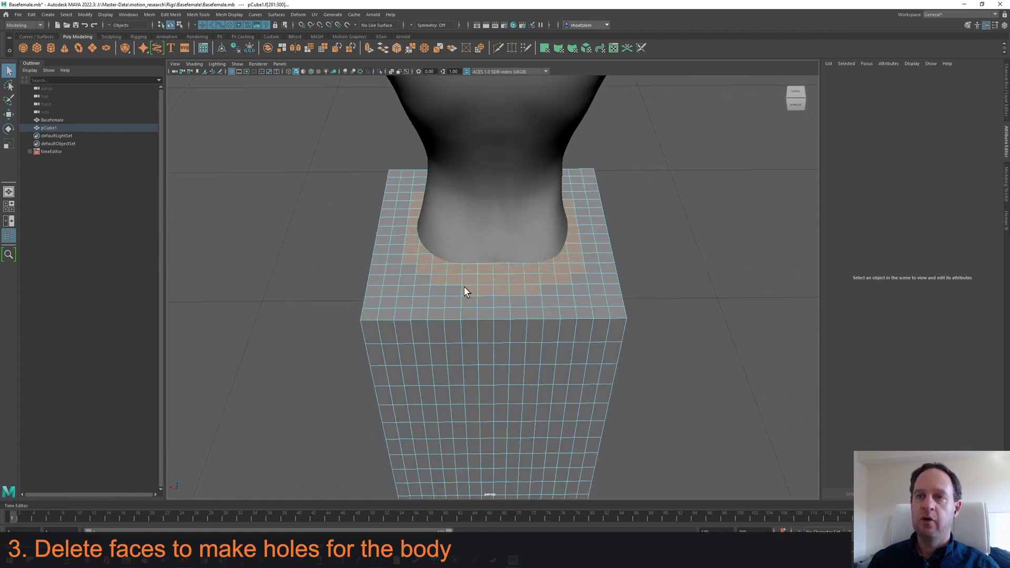
left_click_drag(523, 303, 522, 303, "ctrl")
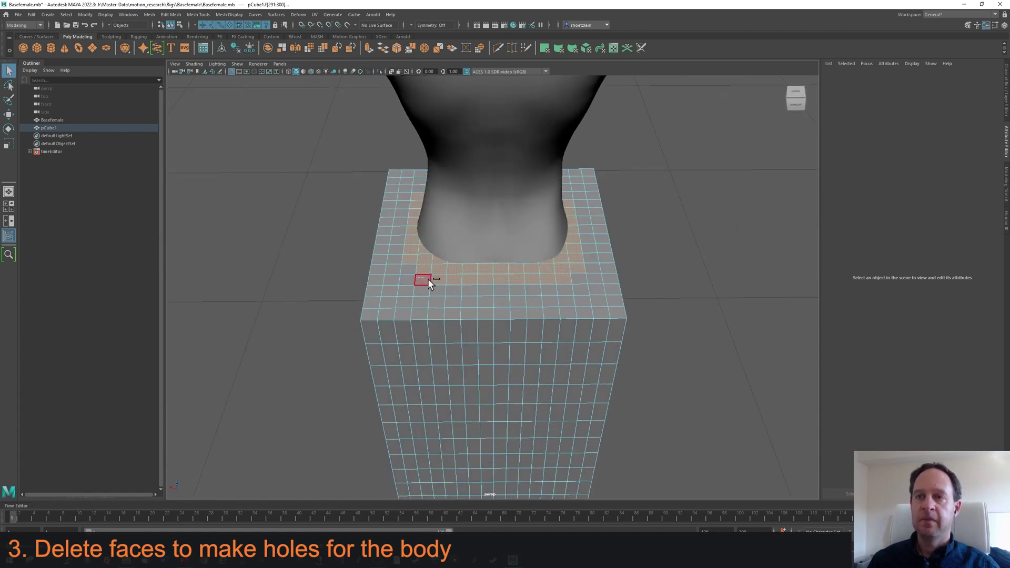
left_click_drag(427, 279, 523, 236, "ctrl")
key("Delete")
- Delete all the faces on the underside of the box, excluding the side faces, to open it around the feet
mouse_move(436, 214)
left_mouse_down("alt")
mouse_move(435, 205)
mouse_move(433, 219)
left_mouse_up("alt")
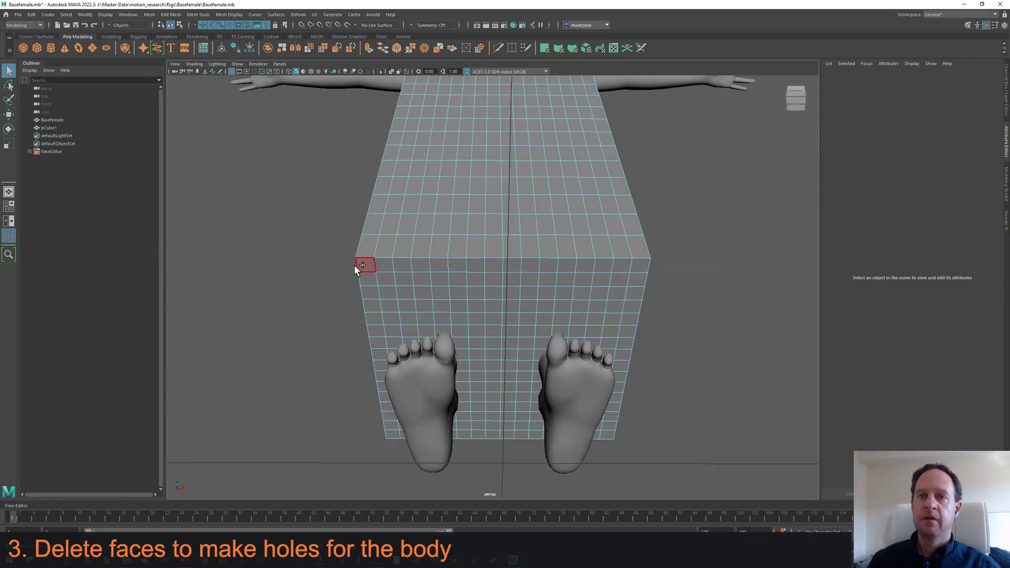
left_click_drag(344, 266, 661, 436)
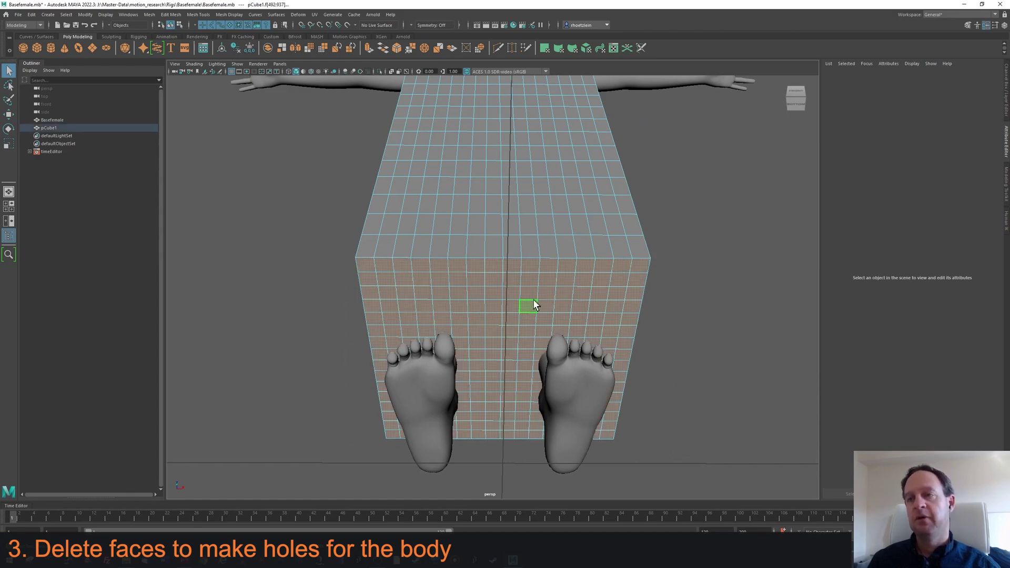
left_click_drag(533, 305, 519, 241, "alt")
middle_click_drag(518, 241, 515, 268, "alt")
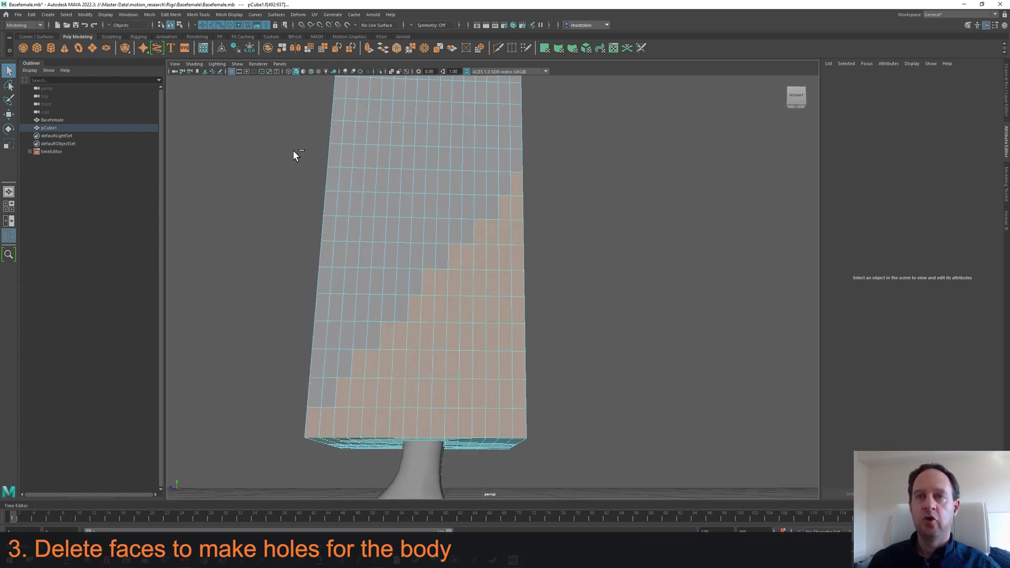
left_click_drag(284, 151, 500, 295, "ctrl")
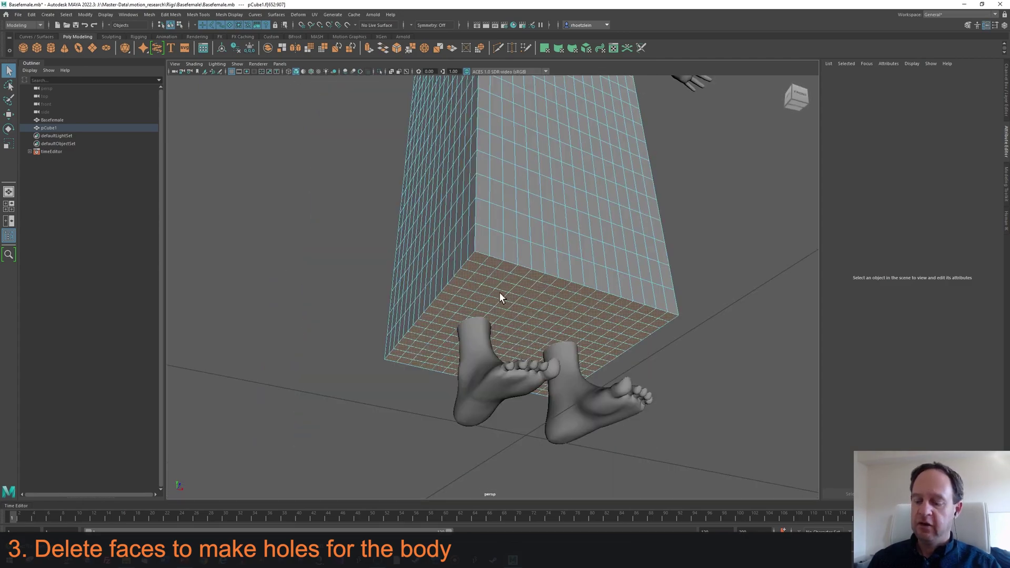
key("Delete")
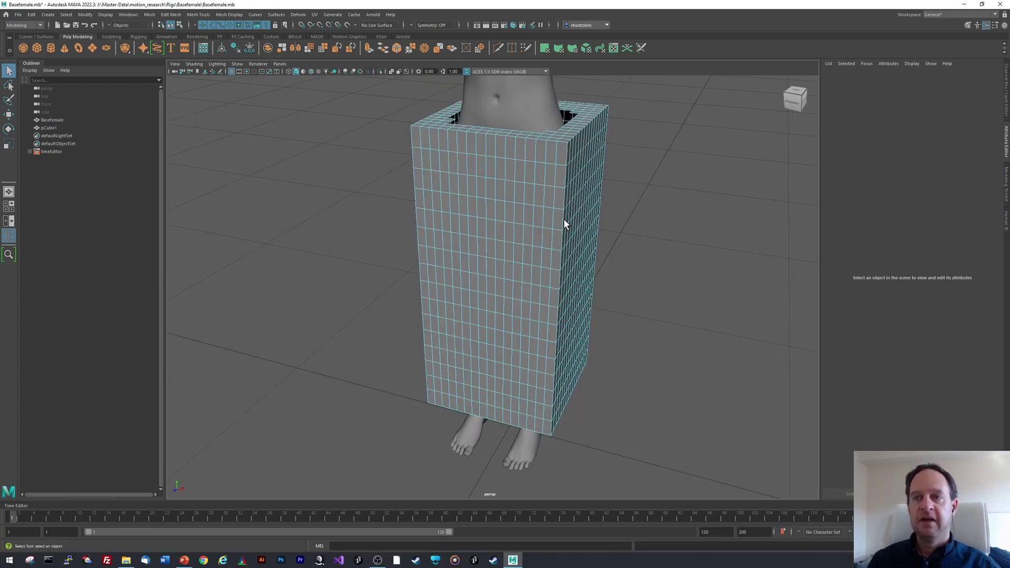
- Return the box to object mode and turn it into an nCloth object using the FX menu set
middle_click_drag(563, 219, 535, 249, "alt")
scroll(536, 241, "down", 3)
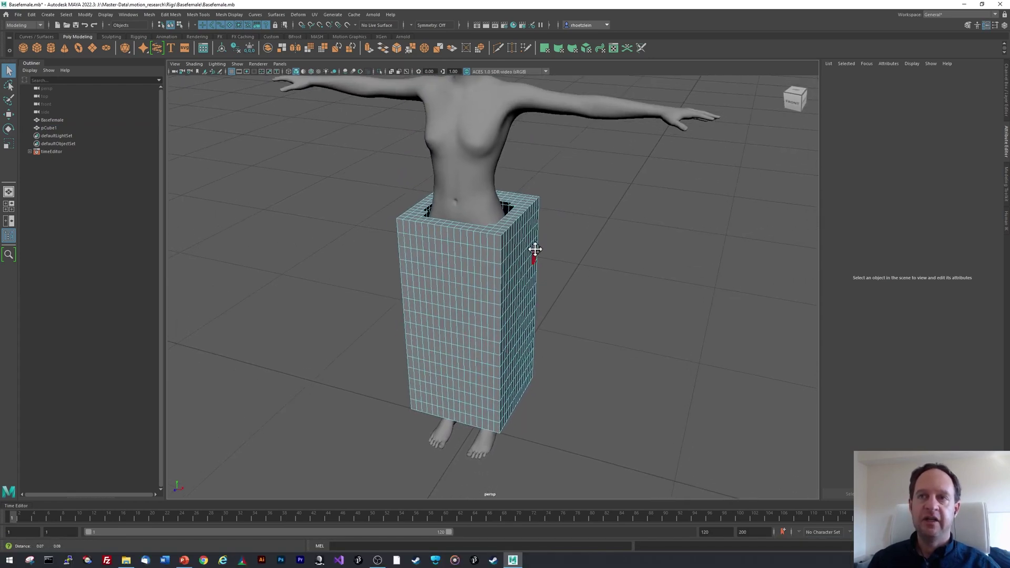
left_click_drag(534, 249, 531, 211, "alt")
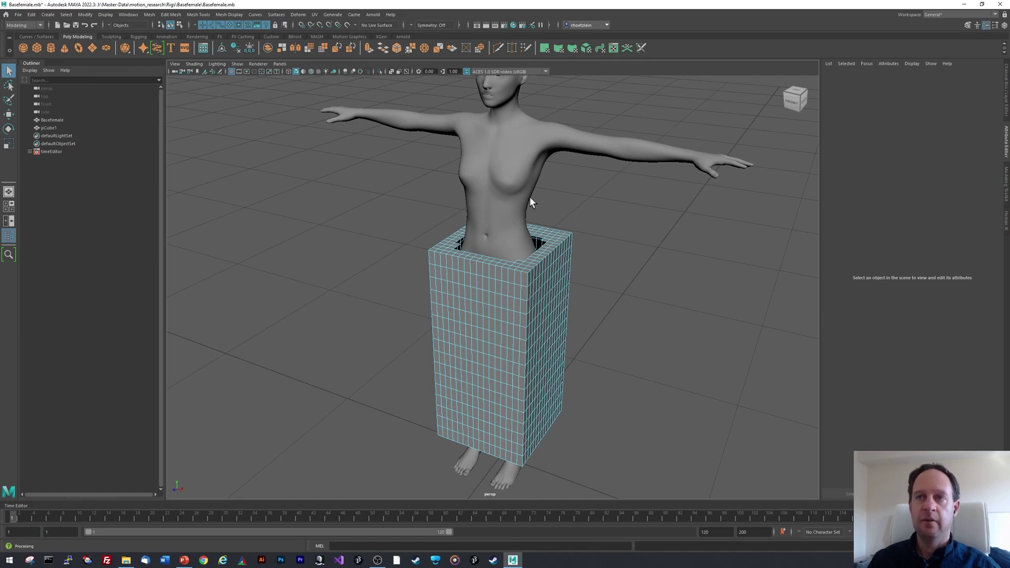
scroll(530, 210, "up", 5)
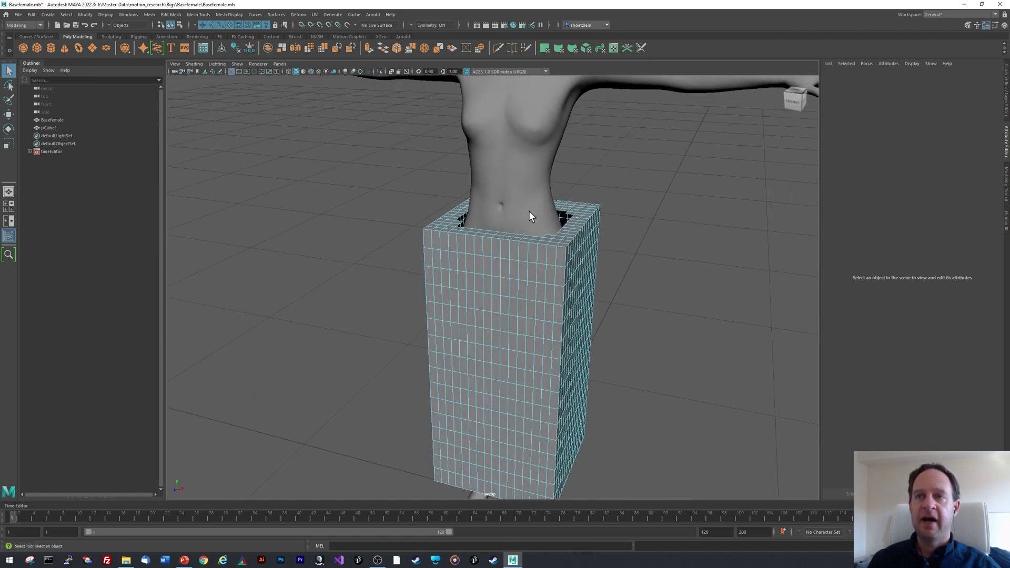
scroll(537, 284, "down", 3)
mouse_move(523, 252)
left_mouse_down("alt")
mouse_move(491, 214)
mouse_move(520, 234)
left_mouse_up("alt")
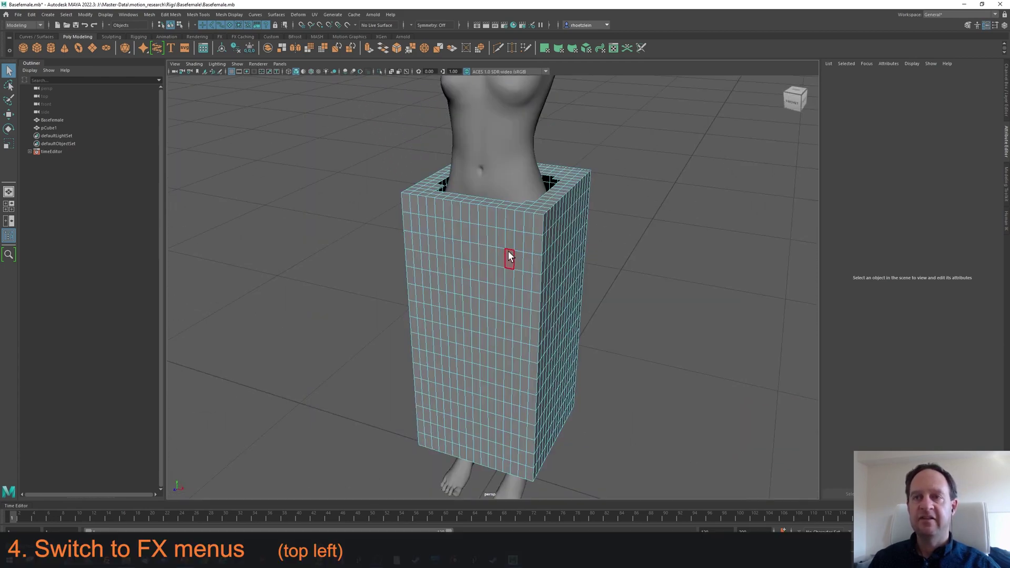
right_click(509, 254)
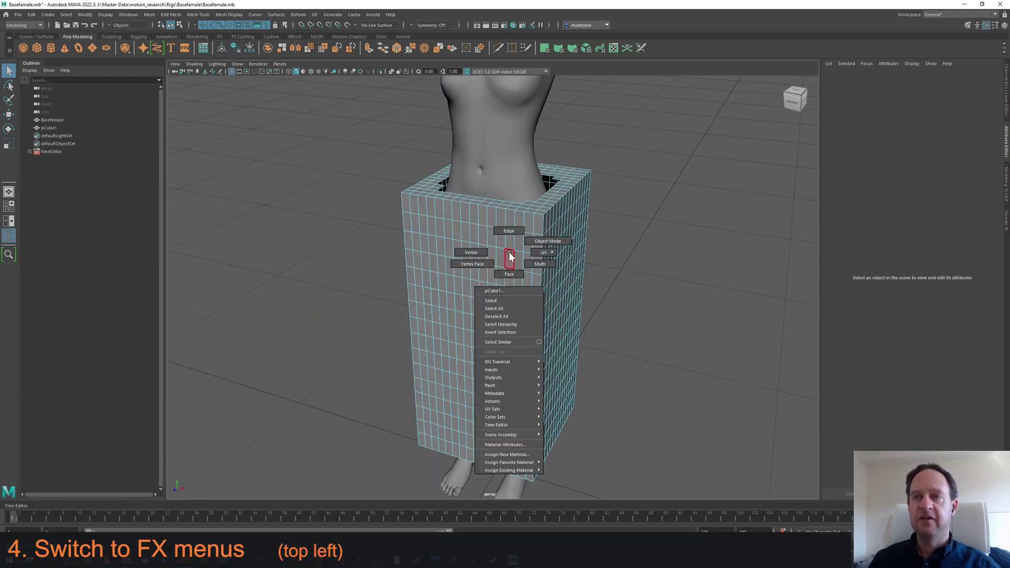
left_click(535, 242)
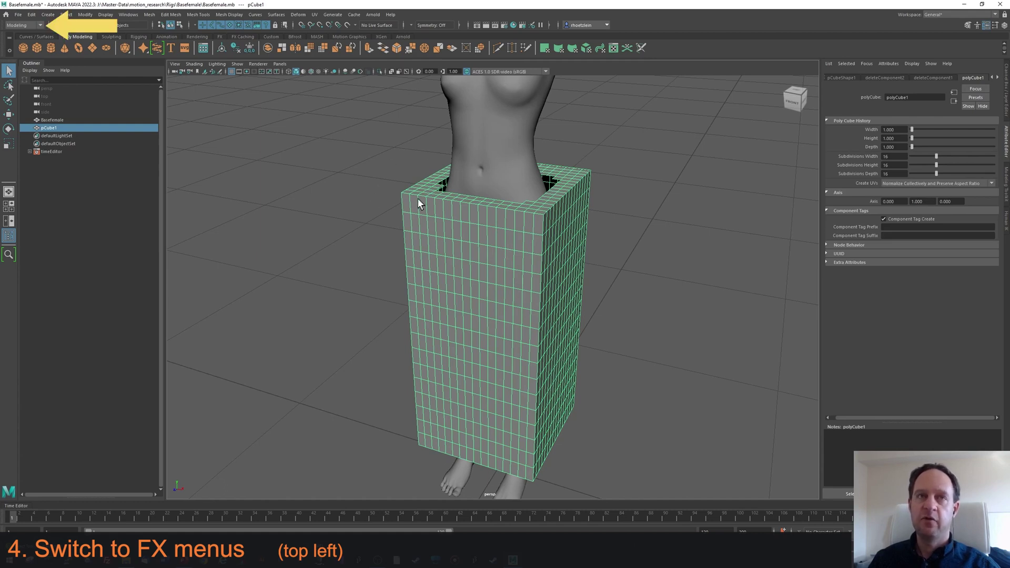
right_click_drag(465, 204, 493, 194)
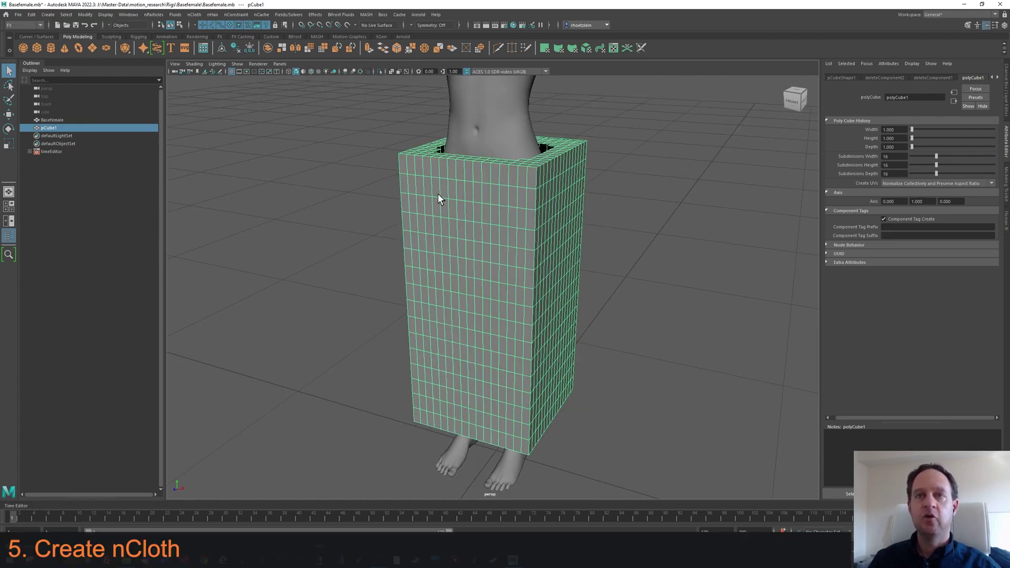
left_click(194, 14)
left_click(218, 45)
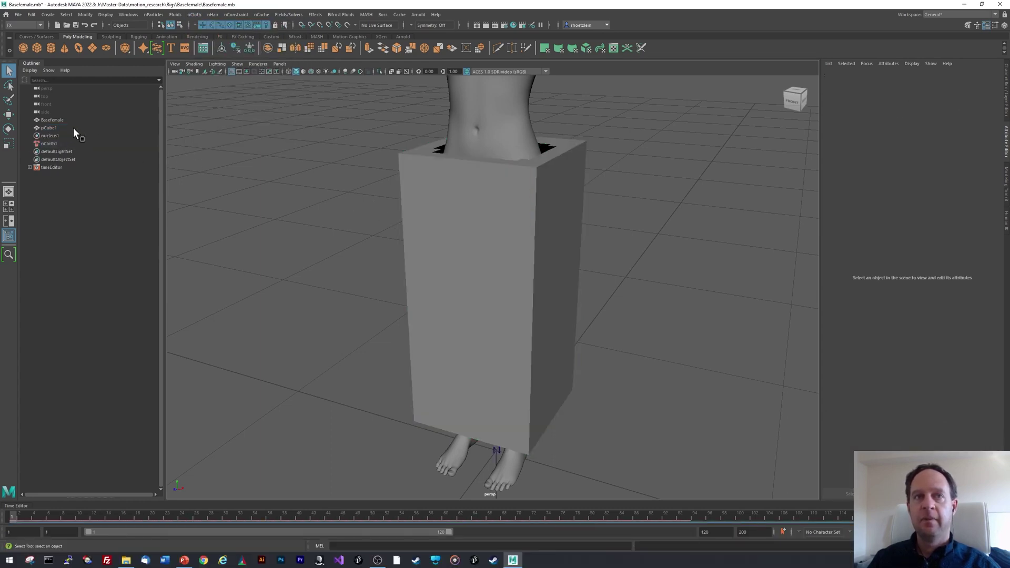
- Check the box and nCloth entries in the scene list, clear the selection, and bring up the Outliner
left_click(53, 129)
left_click(53, 142)
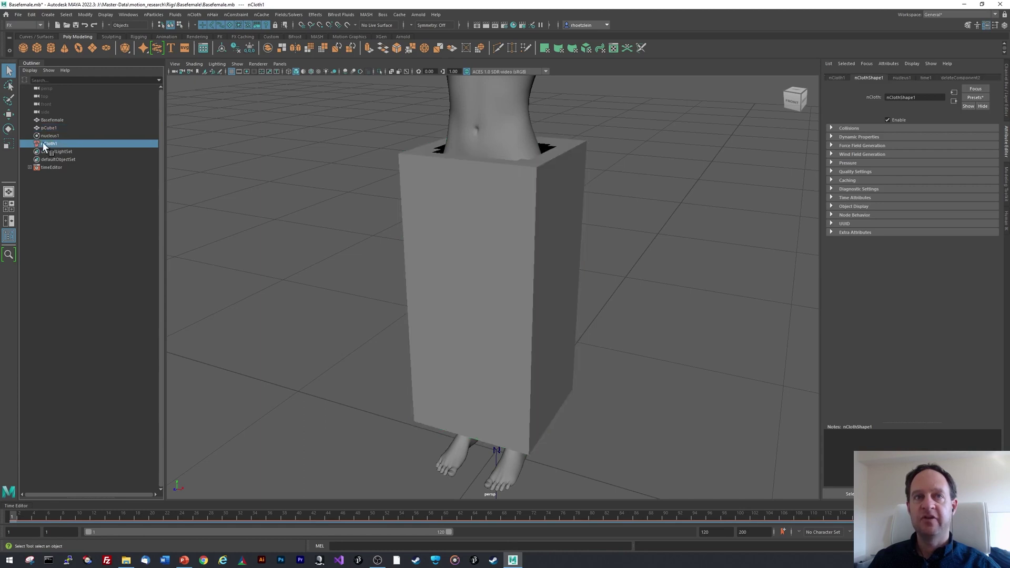
left_click(72, 181)
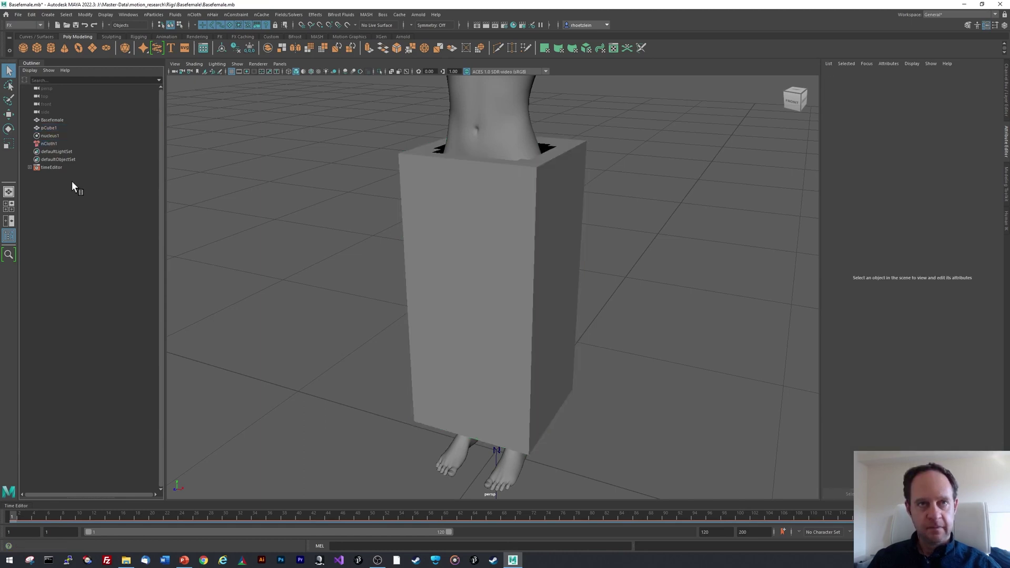
left_click(128, 15)
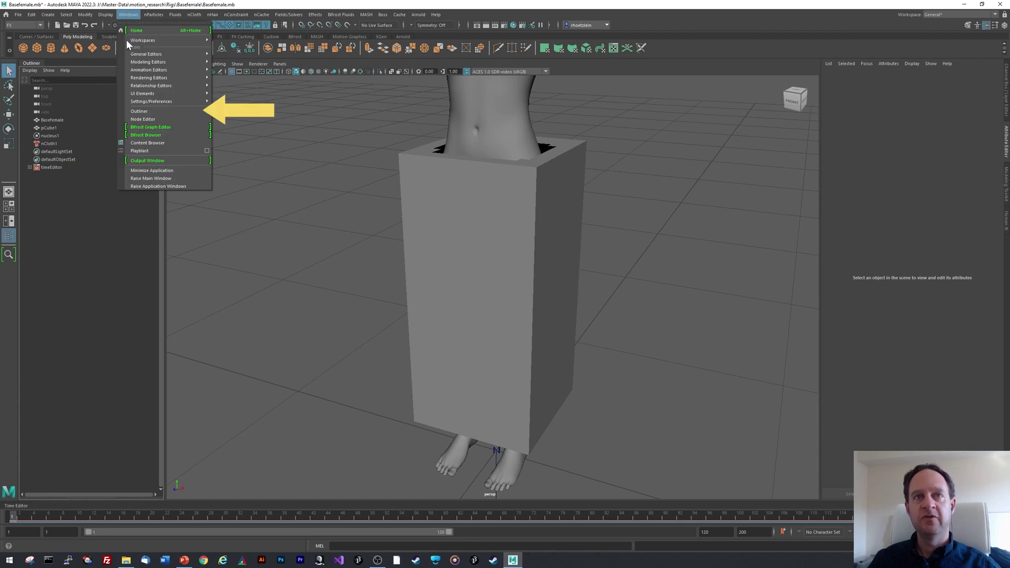
left_click(138, 109)
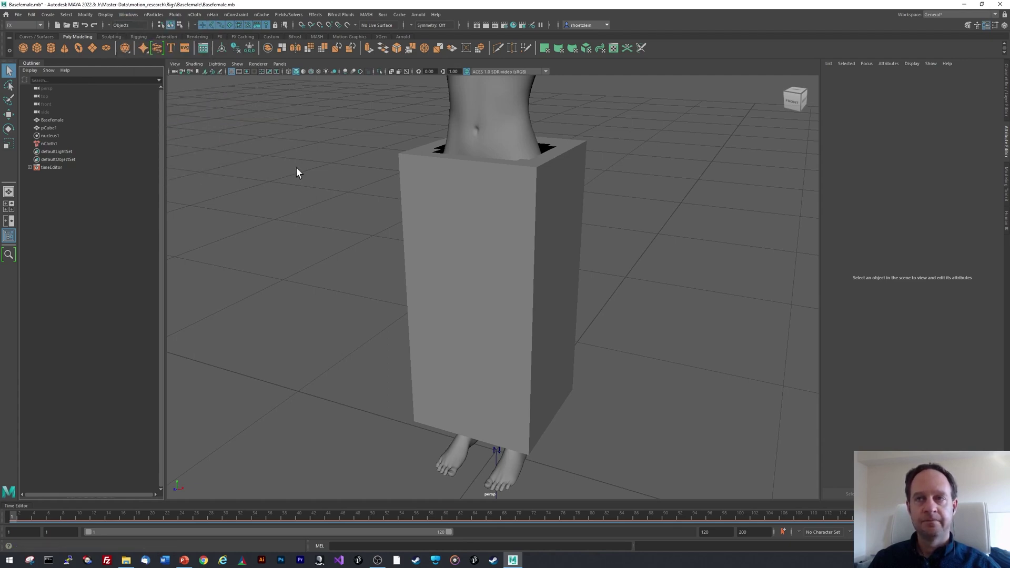
- Select the female body mesh and make it a passive collider for the cloth
left_click(503, 219)
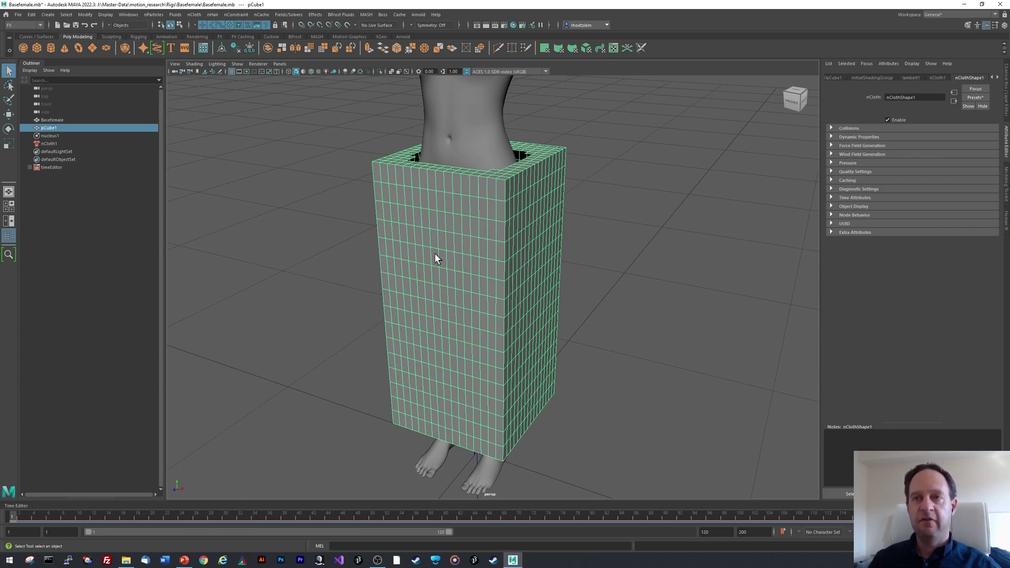
left_click(480, 125)
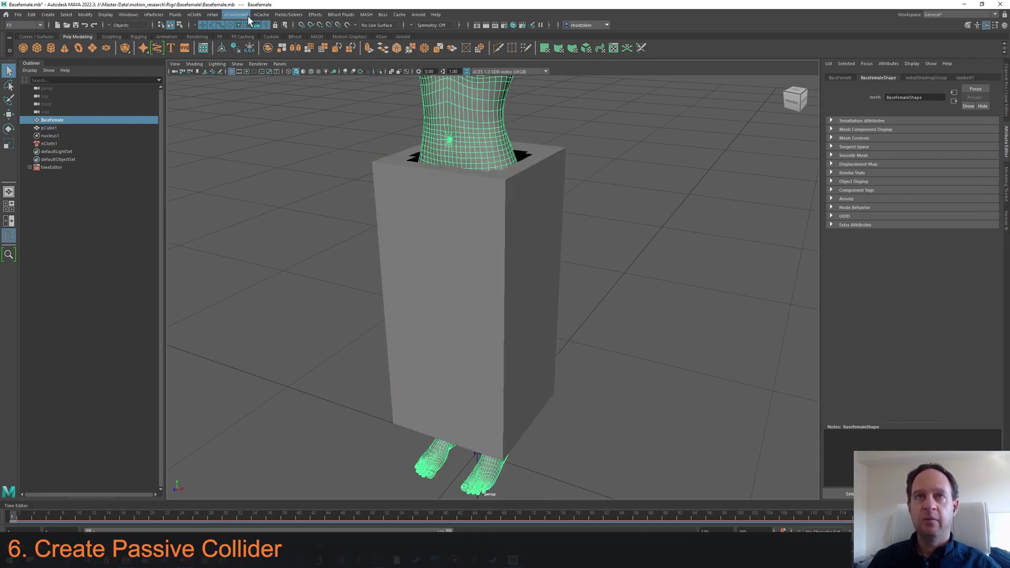
left_click(193, 15)
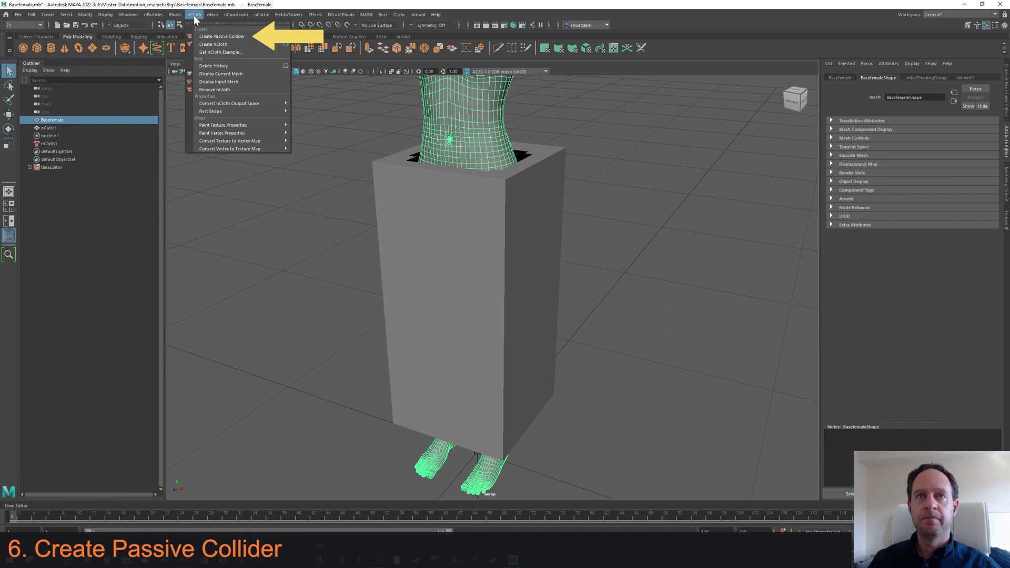
left_click(232, 36)
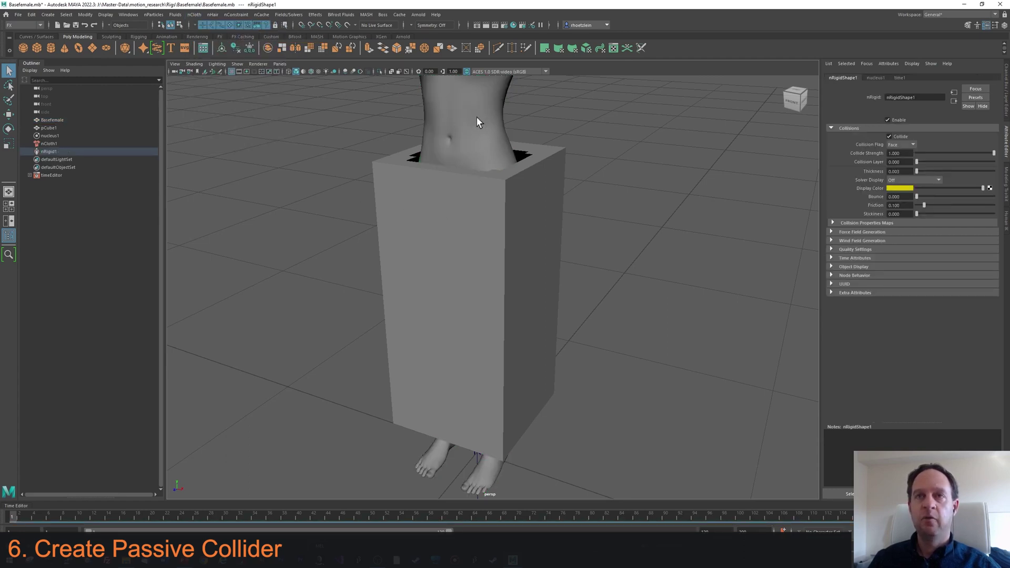
- Create a polygon plane under the figure, scaled up into a wide ground, and make it a passive collider
middle_click_drag(439, 292, 451, 249, "alt")
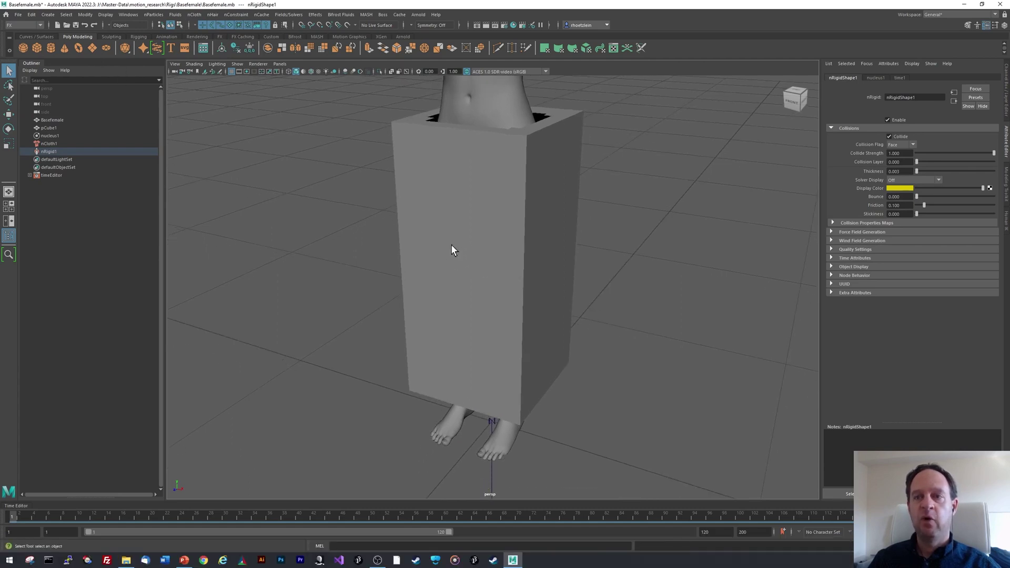
scroll(454, 251, "down", 8)
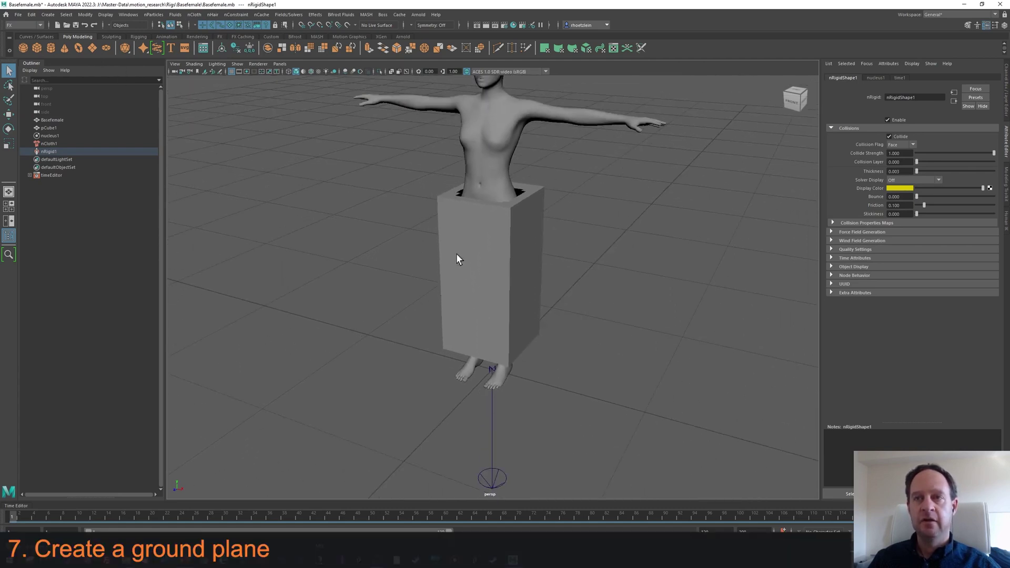
left_click(92, 48)
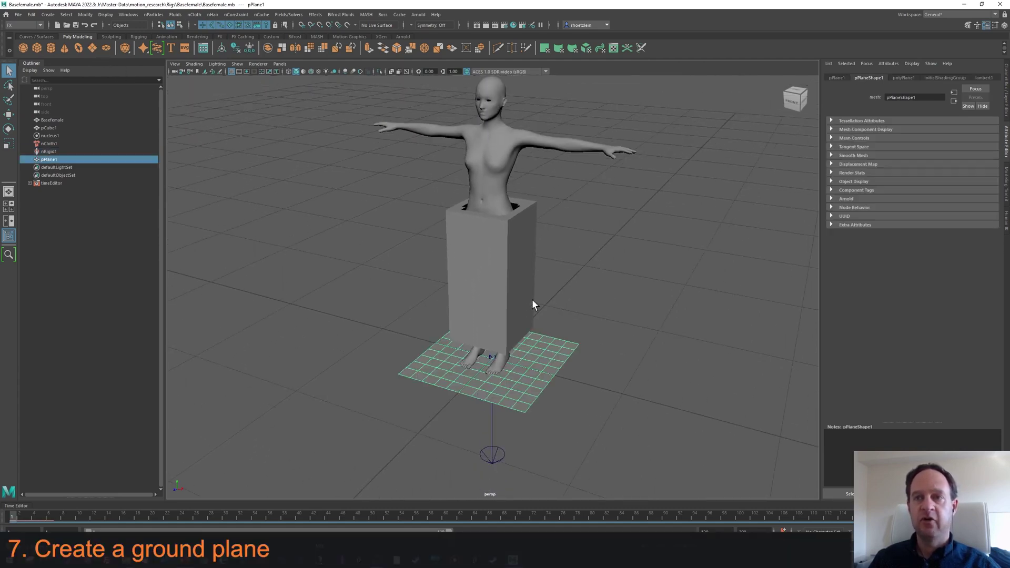
key("r")
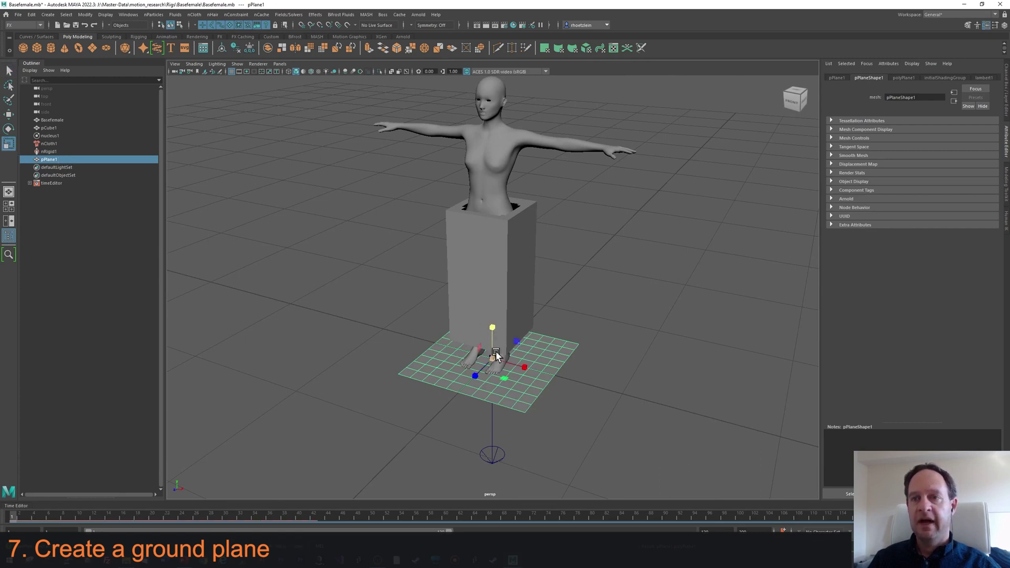
left_click_drag(493, 358, 757, 200)
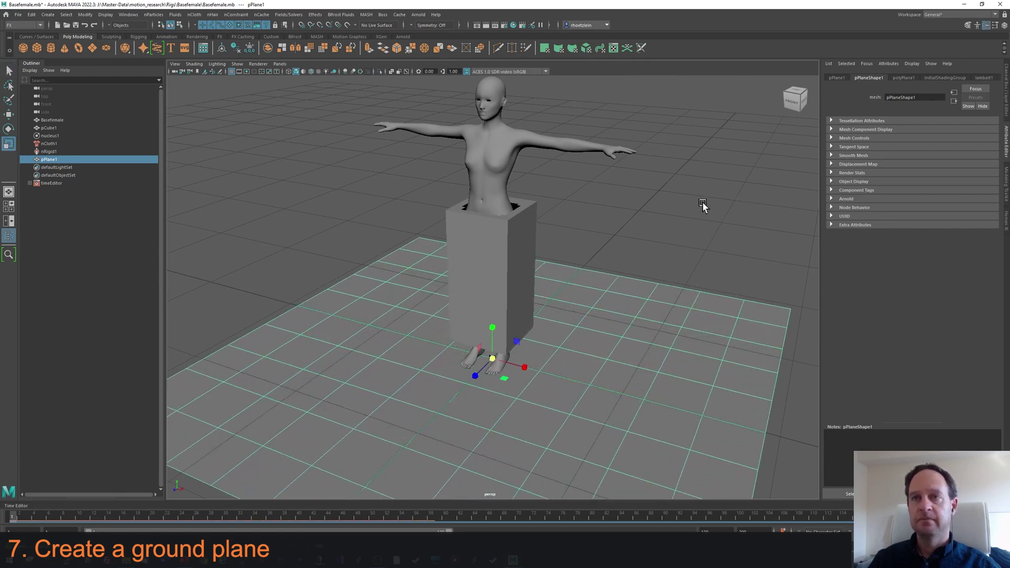
left_click(194, 15)
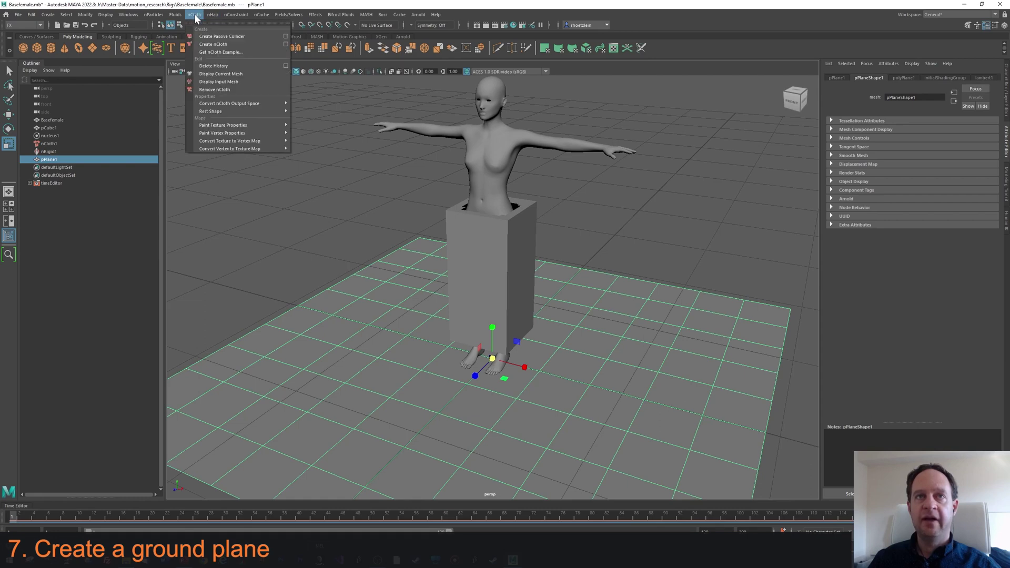
left_click(241, 37)
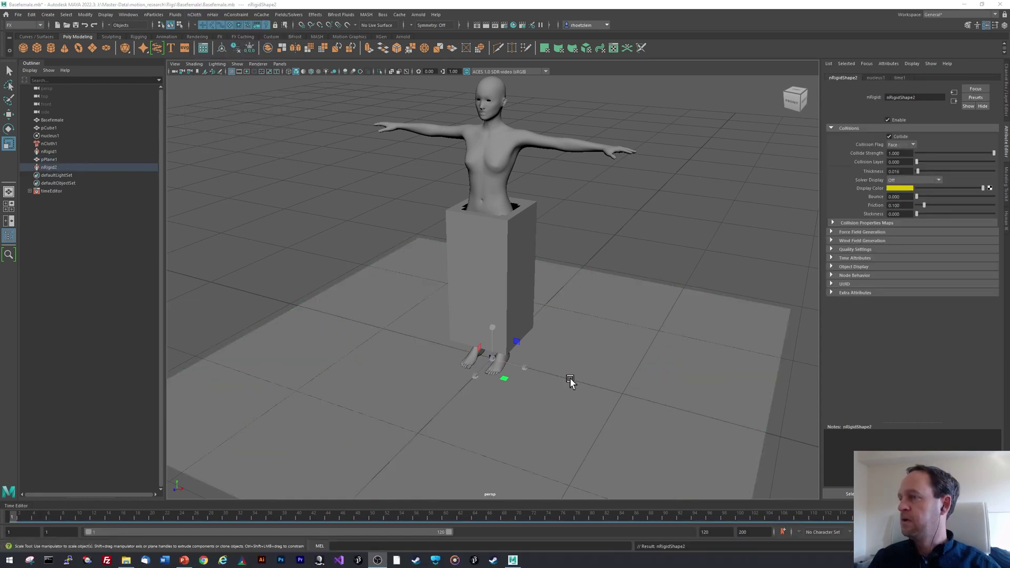
- Select the cloth box and set both its collision Friction and Stickiness to 0.5
middle_click_drag(506, 264, 511, 295, "alt")
left_click_drag(485, 296, 482, 296, "alt")
mouse_move(516, 304)
middle_mouse_down("alt")
mouse_move(525, 279)
mouse_move(521, 292)
middle_mouse_up("alt")
scroll(525, 279, "up", 3)
left_click(640, 217)
left_click(491, 264)
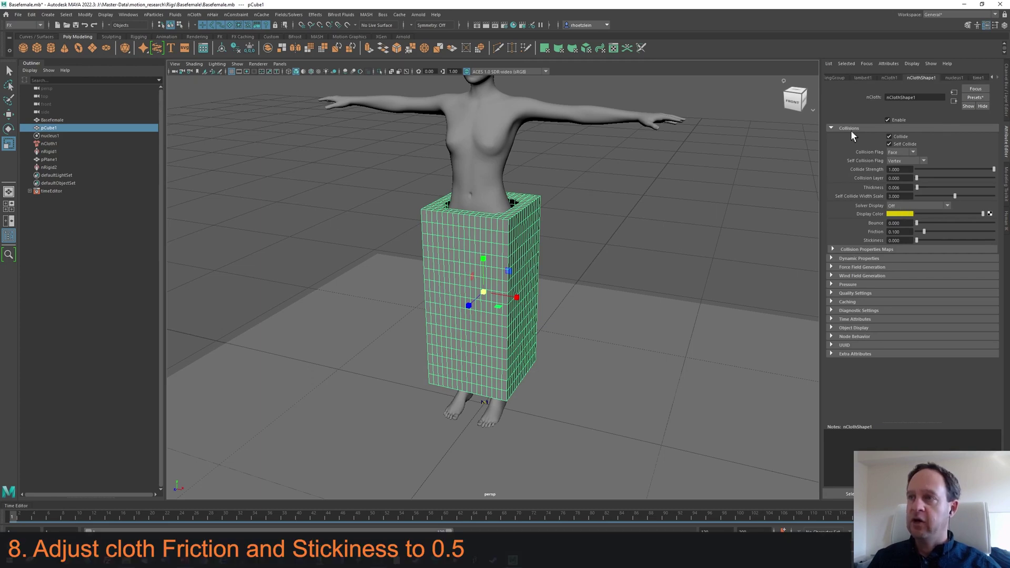
left_click_drag(902, 232, 872, 232)
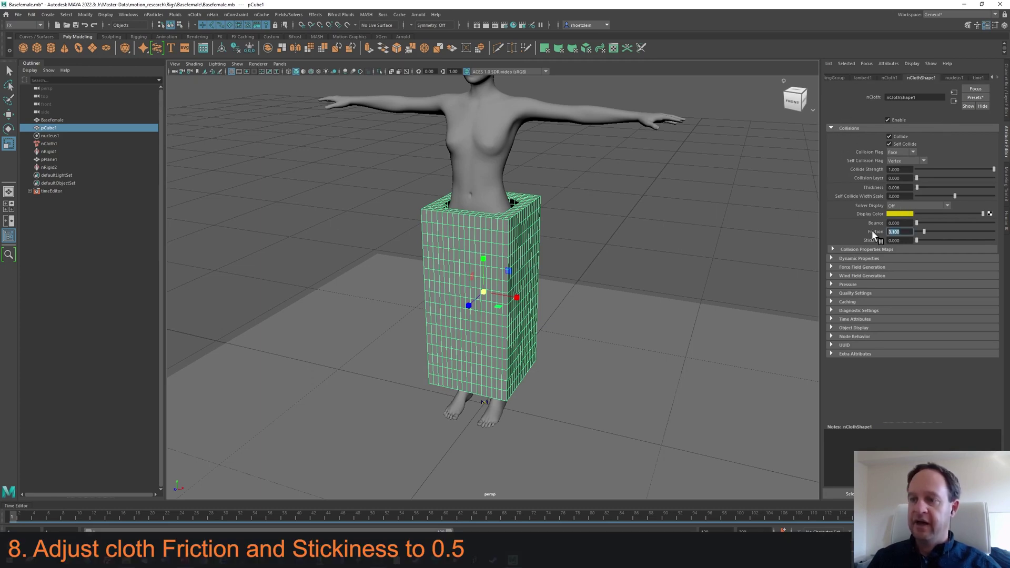
type(".5")
key("Tab")
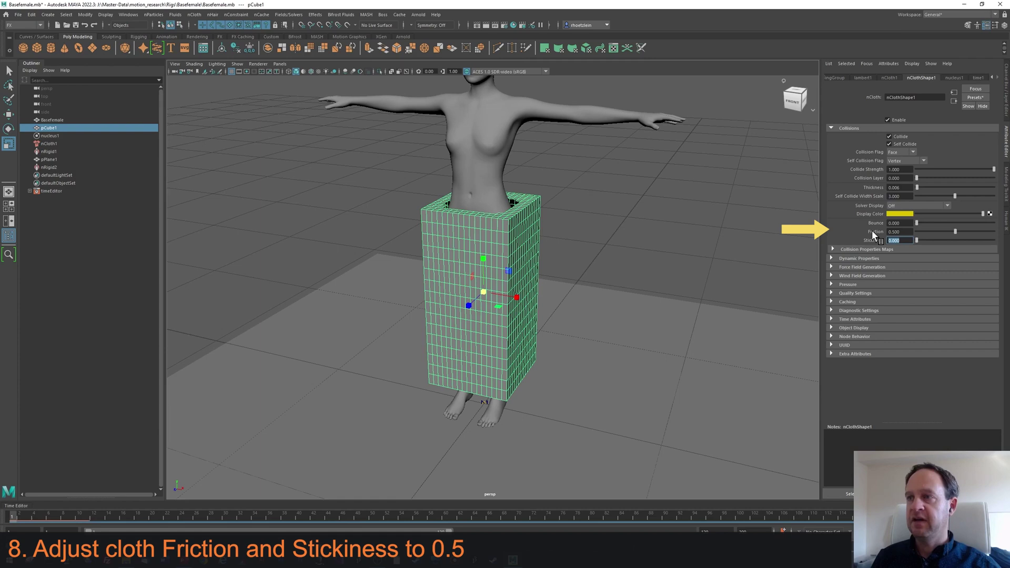
type("0.5")
key("Tab")
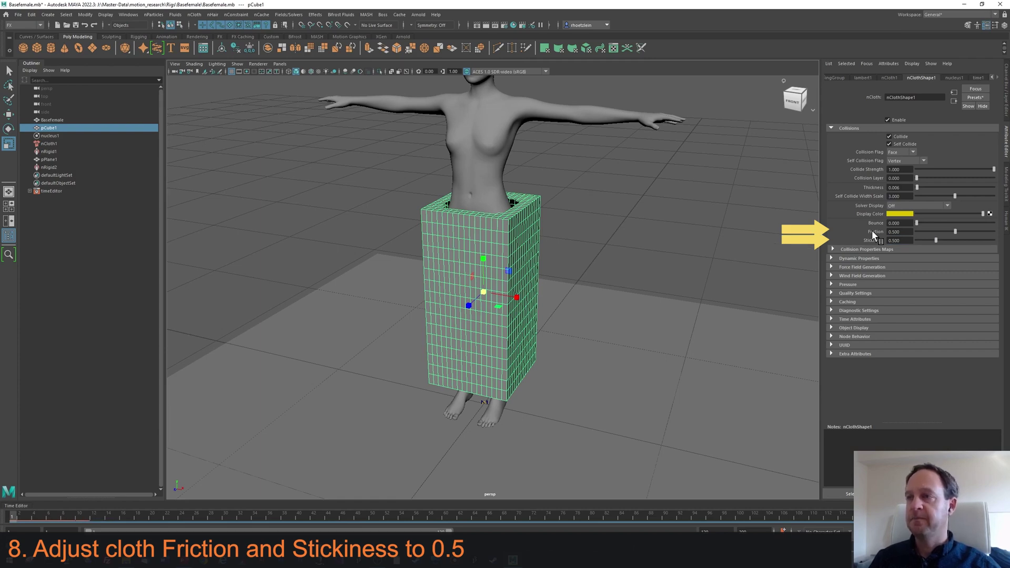
- In the cloth's dynamic properties, set Mass to 0.2 and Stretch Resistance to 50
left_click(832, 259)
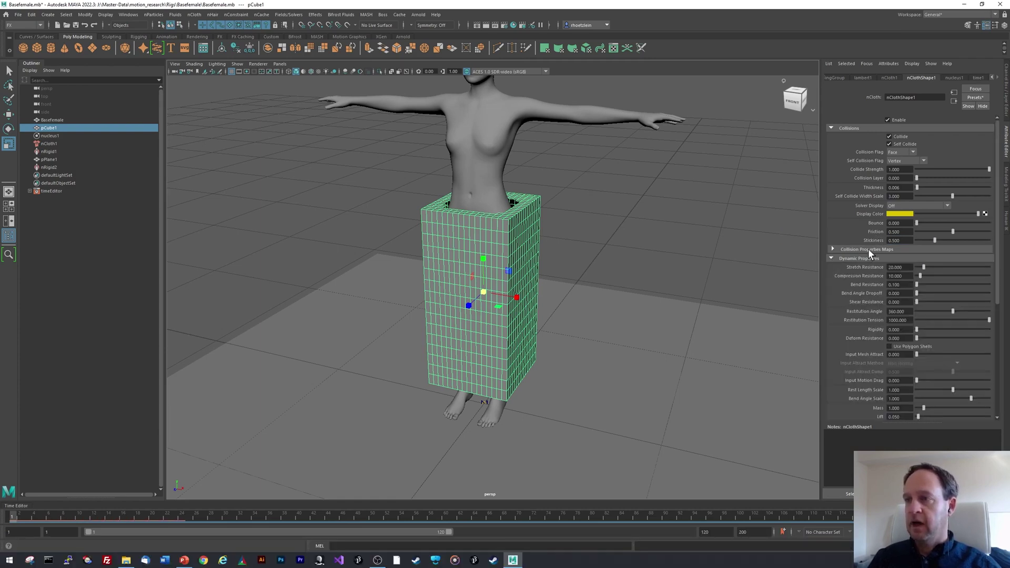
scroll(868, 250, "down", 5)
scroll(868, 253, "up", 3)
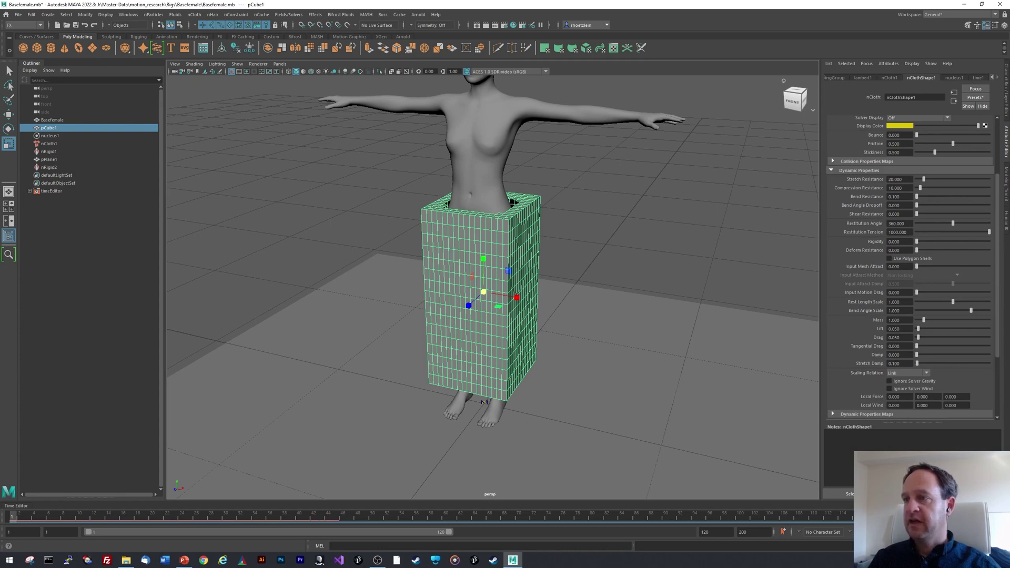
left_click(899, 320)
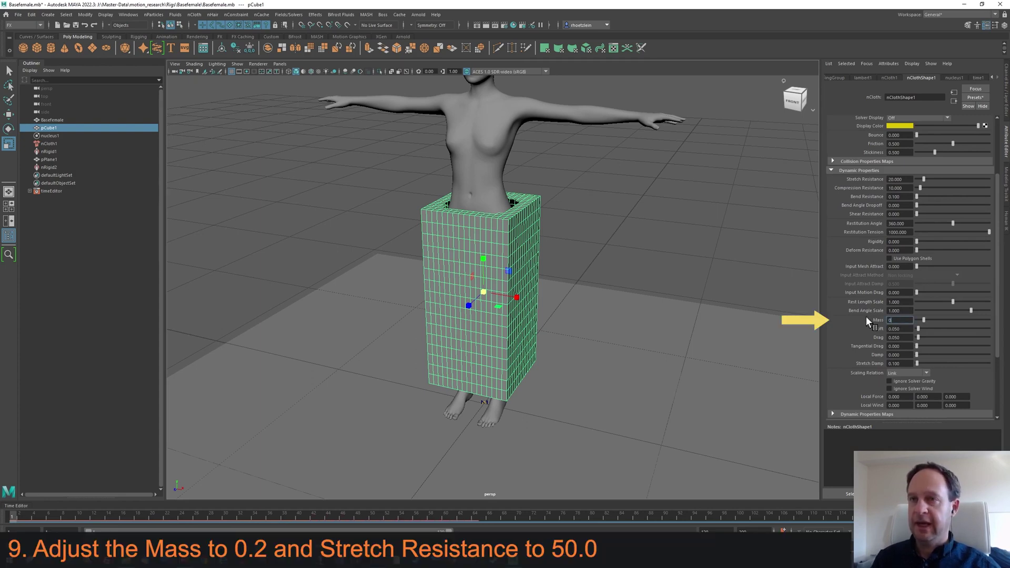
type(".2")
key("Tab")
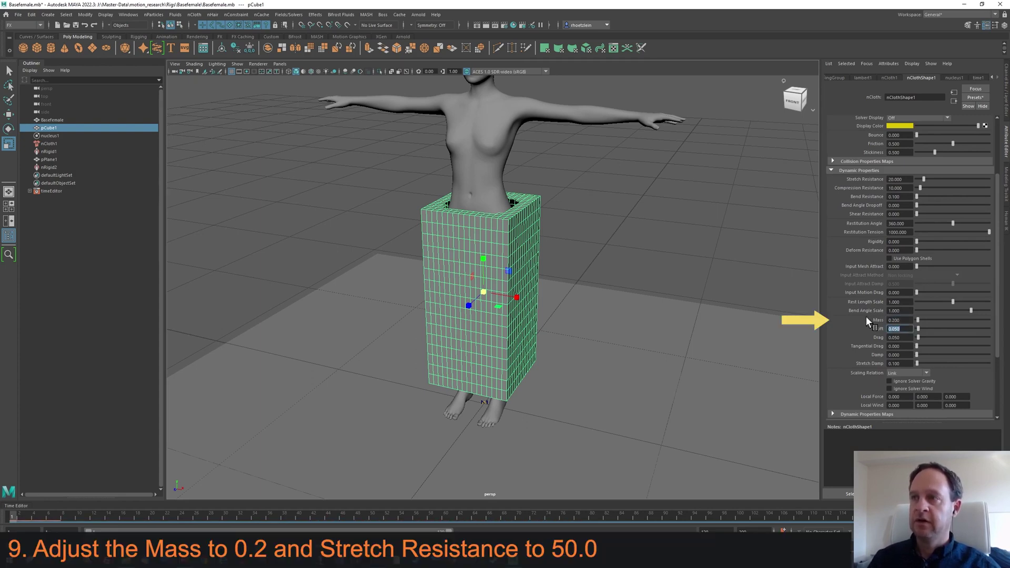
left_click(898, 179)
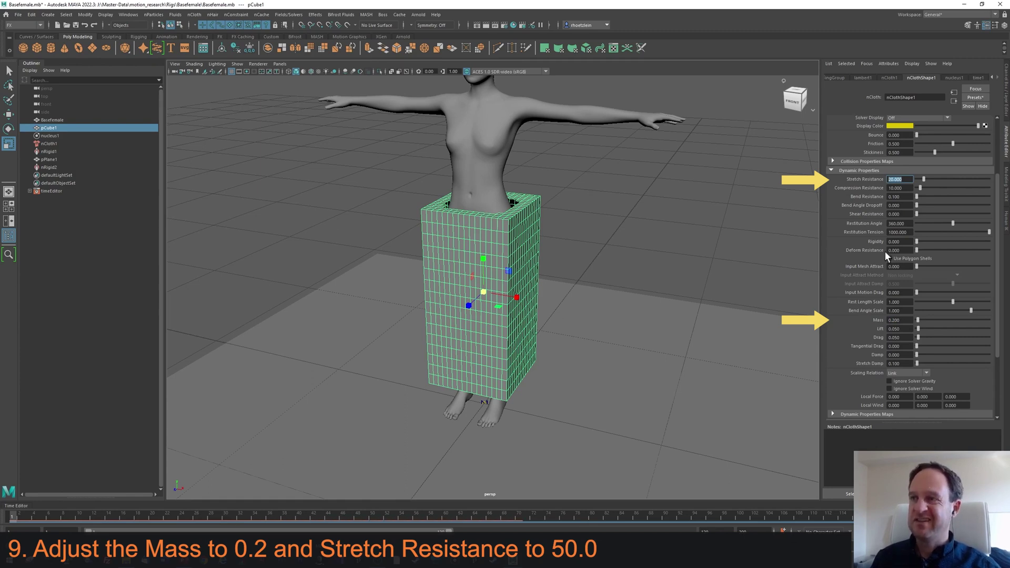
type("50")
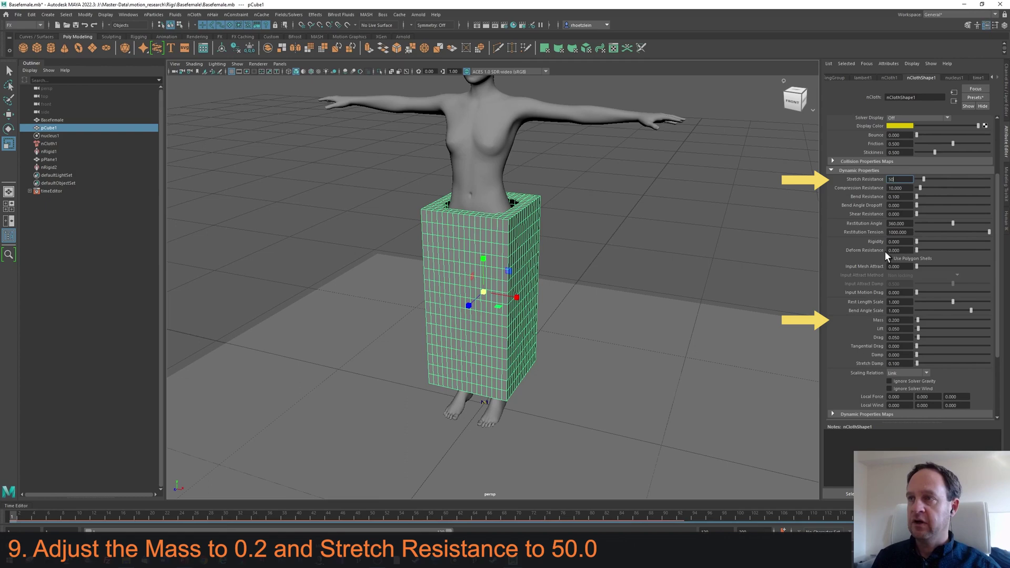
key("Tab")
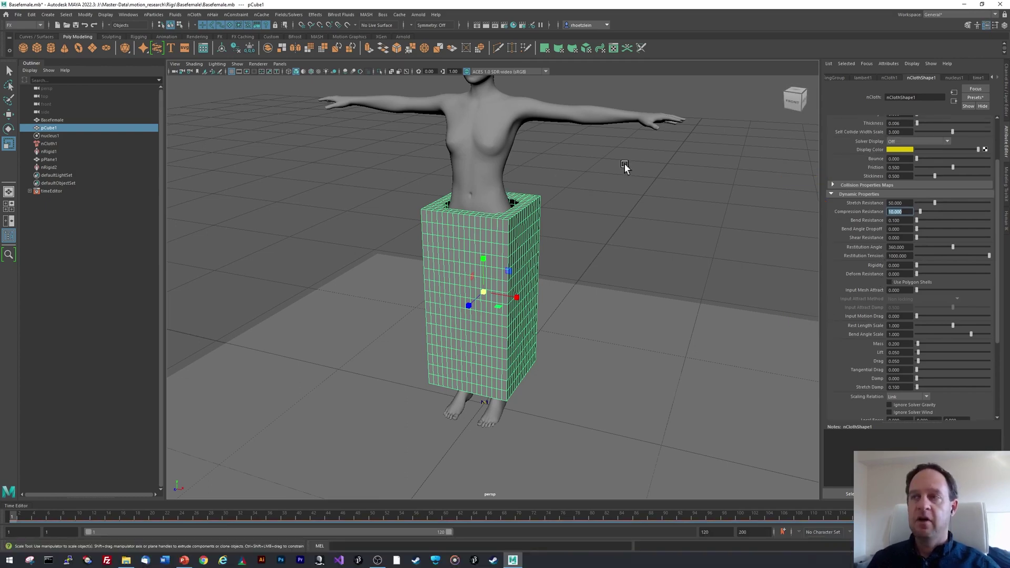
- Set the nucleus solver's Substeps and Max Collision Iterations to 16 each, and clear the selection
left_click(52, 135)
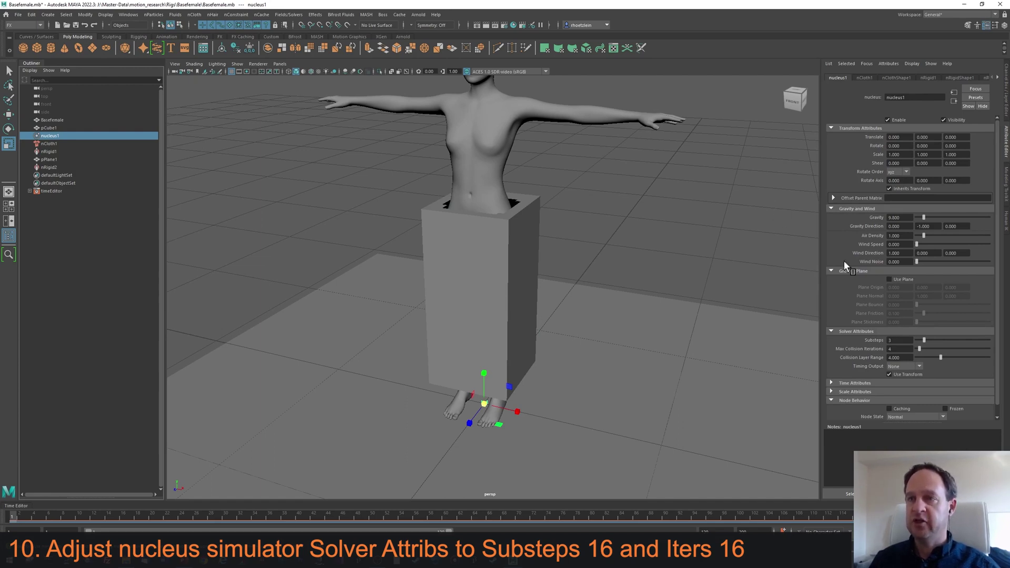
left_click(850, 331)
left_click(831, 330)
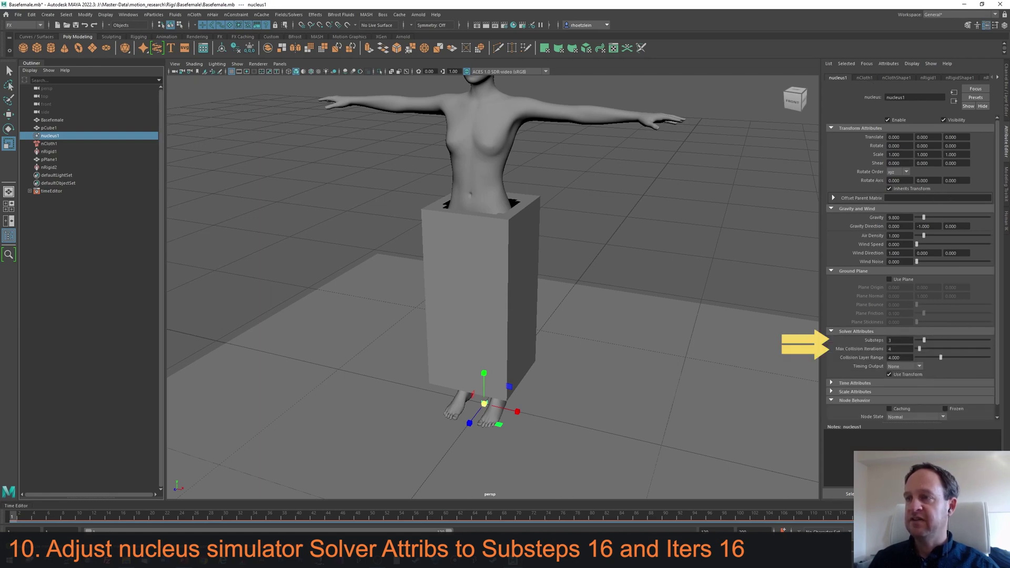
double_click(891, 340)
key("Tab")
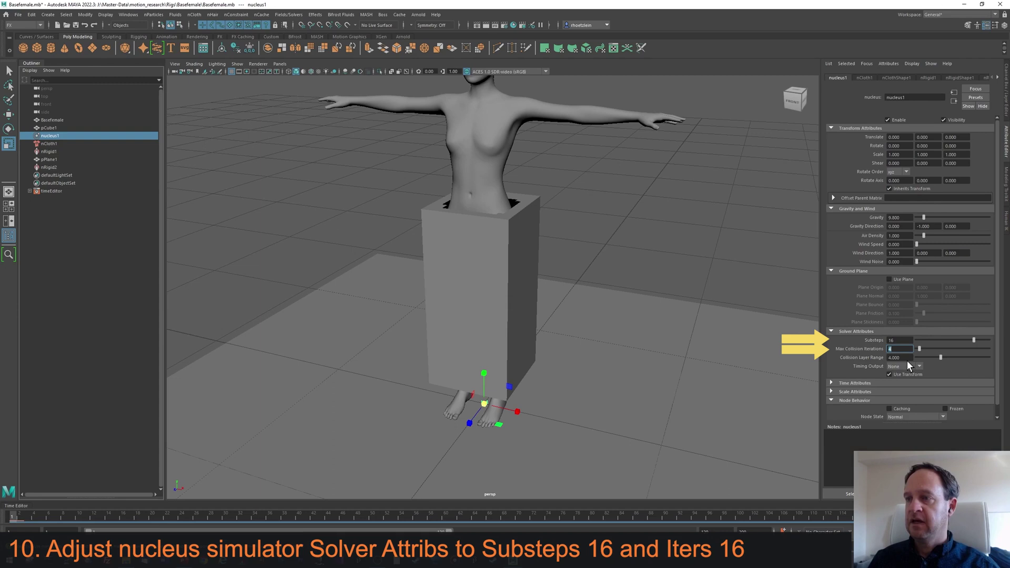
type("16")
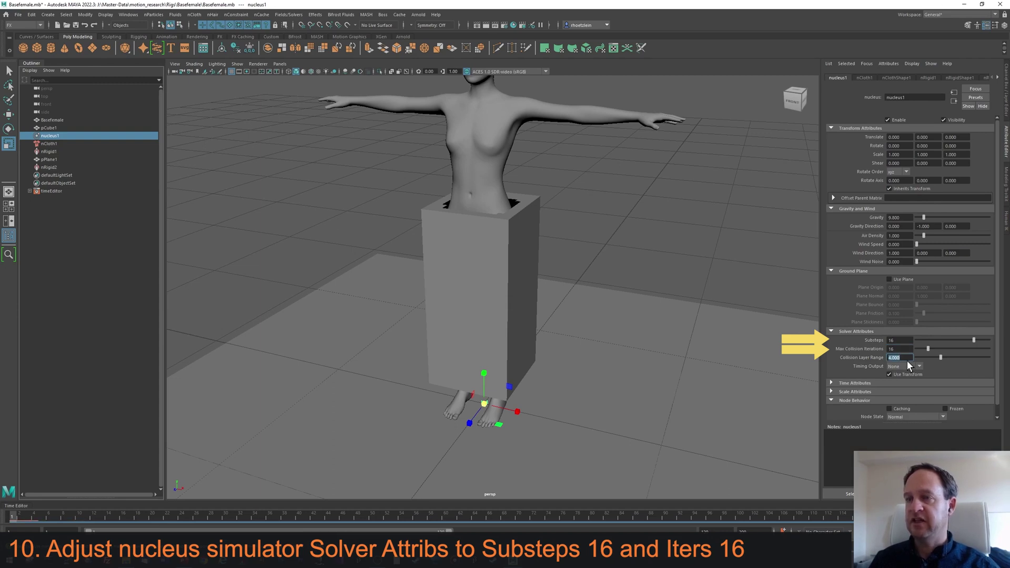
key("Tab")
left_click(354, 237)
key("q")
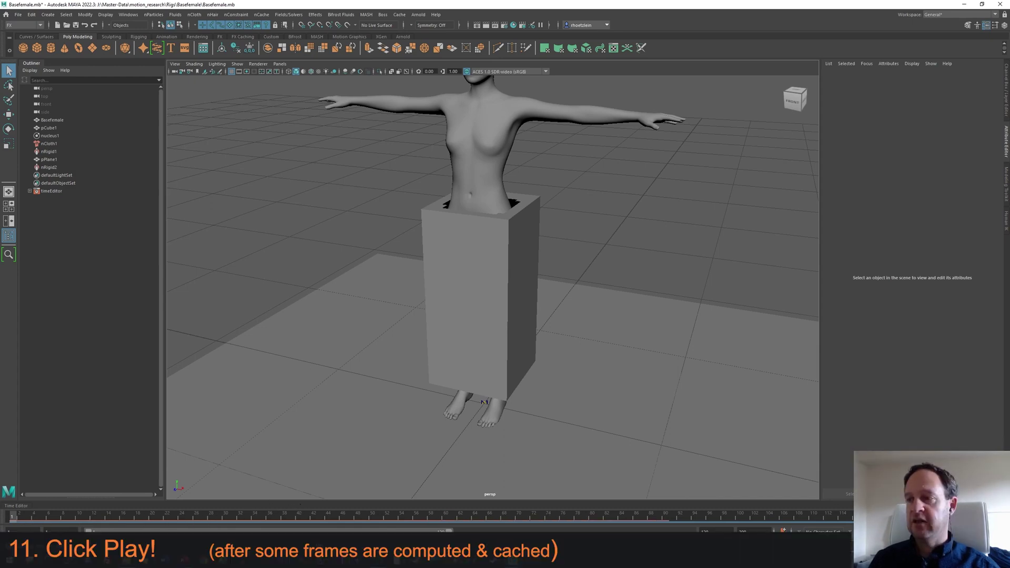
- Play the cloth simulation to check how the skirt falls, and return to the first frame
key("alt+v")
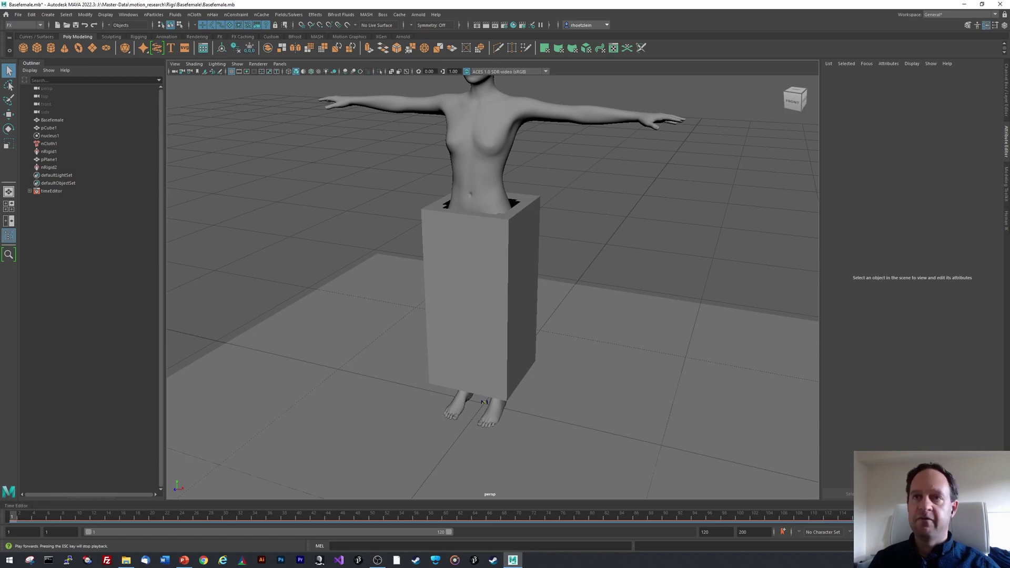
key("alt+v")
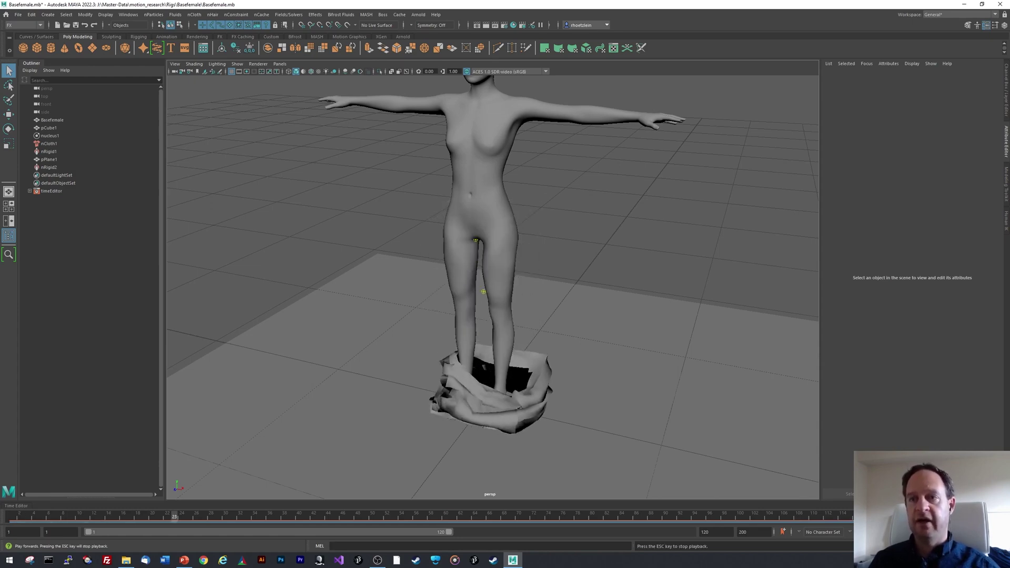
left_click_drag(293, 516, 11, 517)
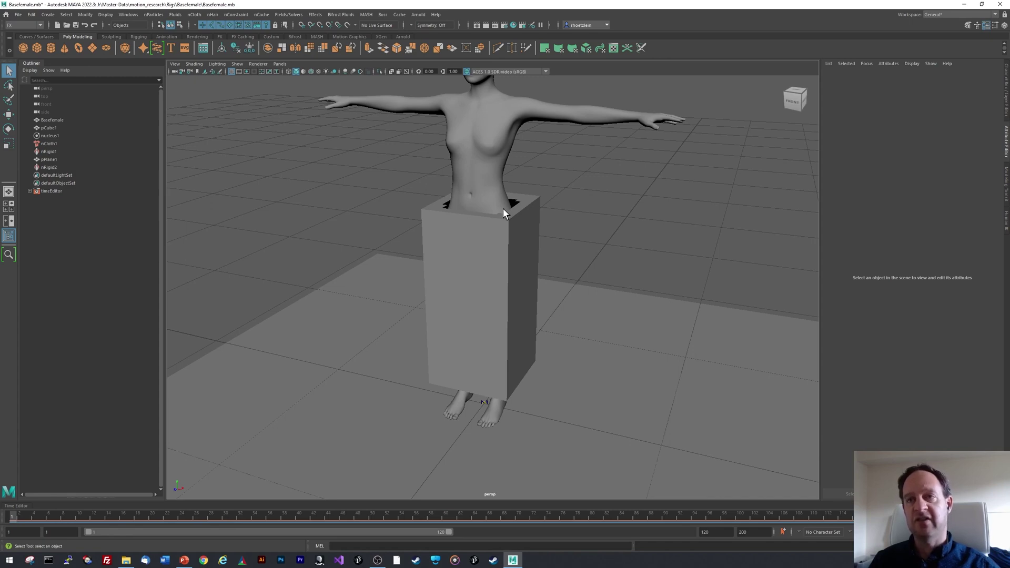
- Select the cloth box and switch it to vertex mode for working around the waist opening
middle_click_drag(560, 197, 566, 250, "alt")
scroll(566, 250, "up", 5)
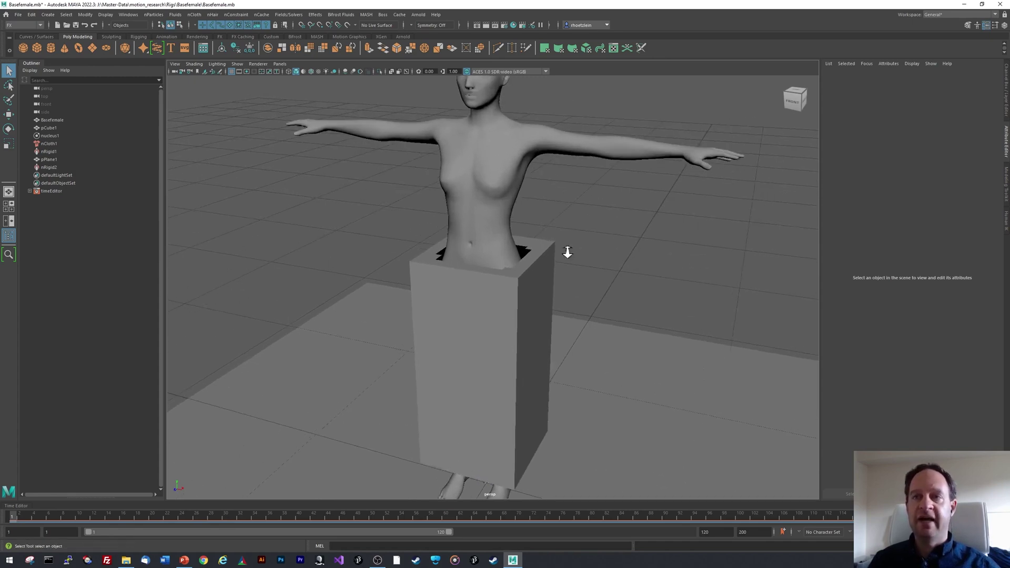
scroll(563, 247, "up", 6)
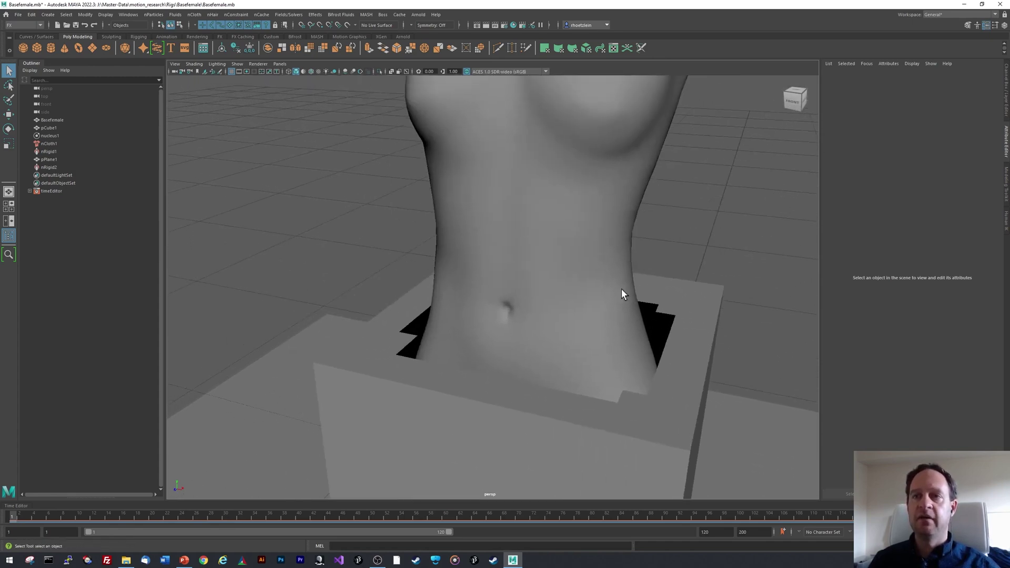
scroll(619, 291, "up", 1)
scroll(568, 284, "down", 2)
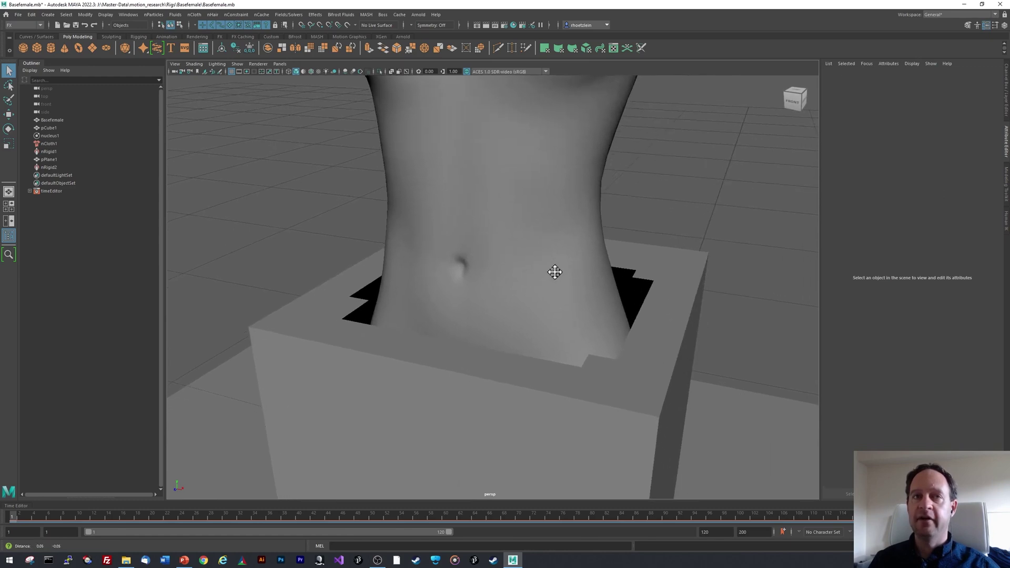
scroll(555, 273, "up", 1)
left_click(465, 363)
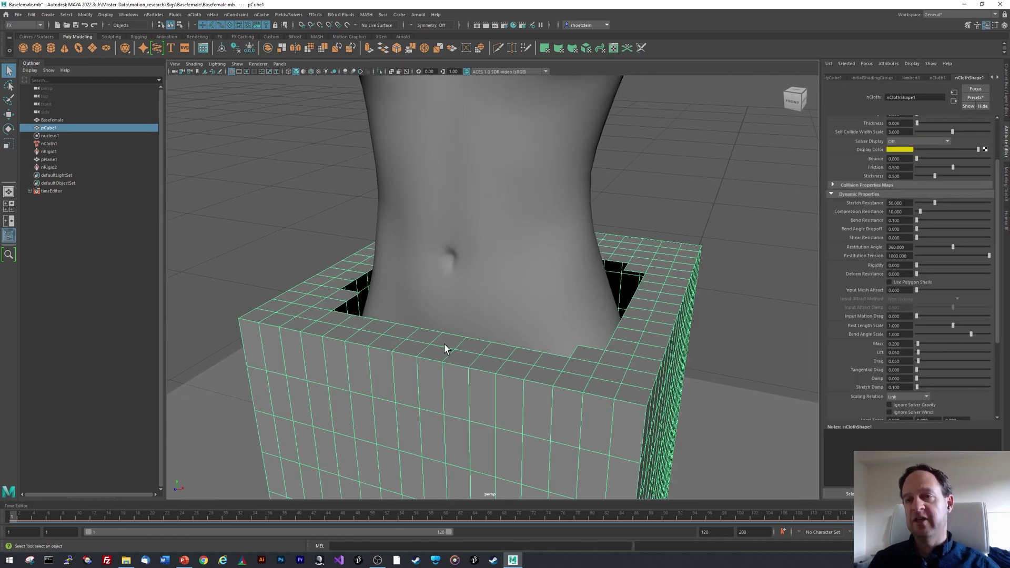
right_click(472, 359)
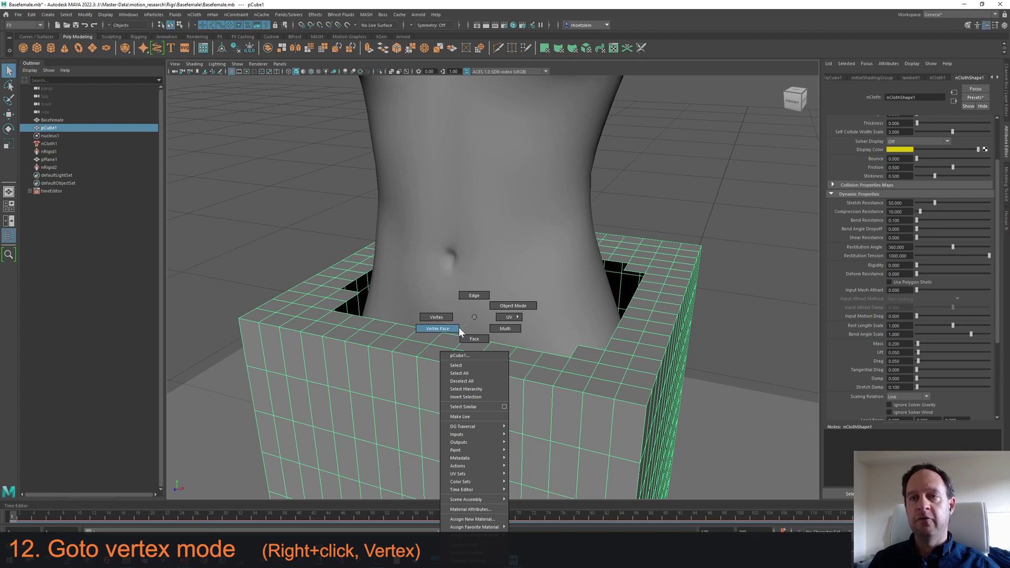
left_click(437, 317)
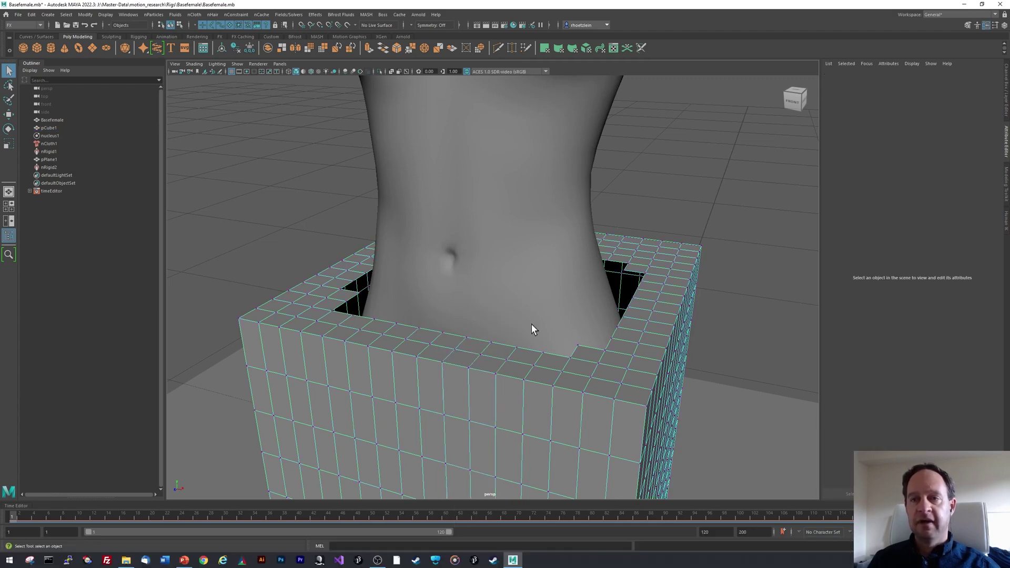
- Constrain the vertex loop around the cloth's waist opening to the body mesh with a Point to Surface nConstraint
left_click(467, 337)
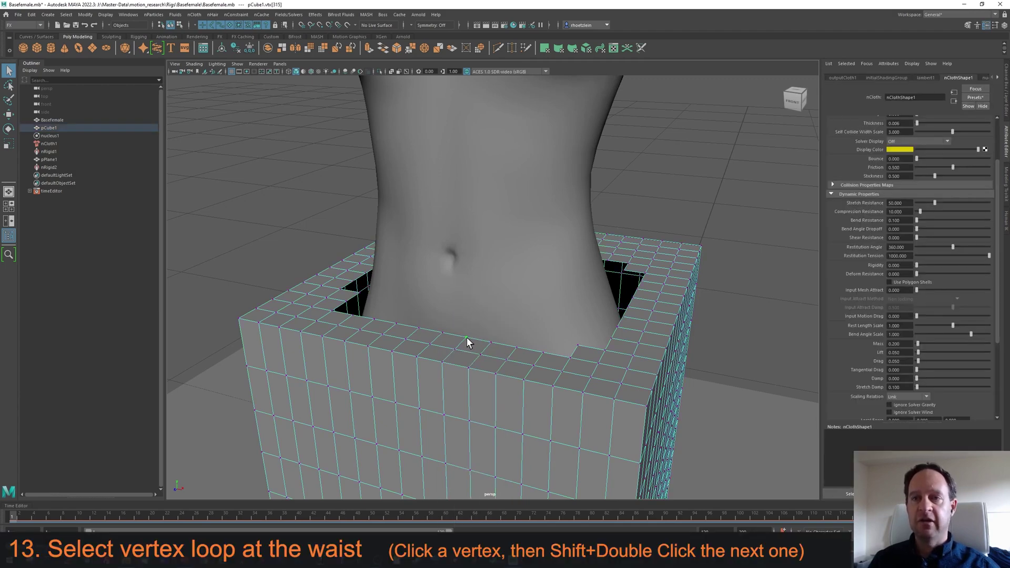
scroll(507, 333, "up", 2)
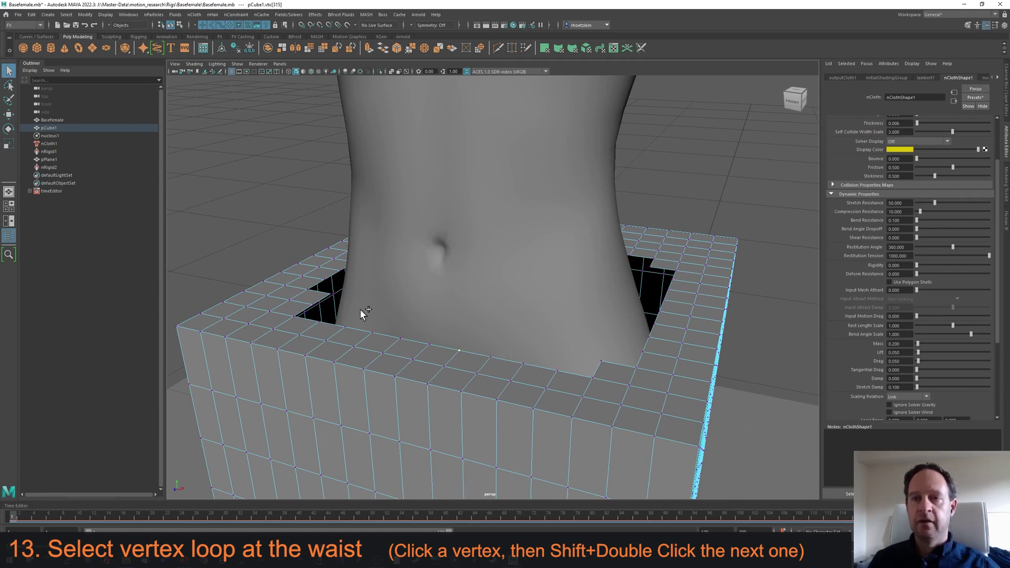
double_click(490, 357, "shift")
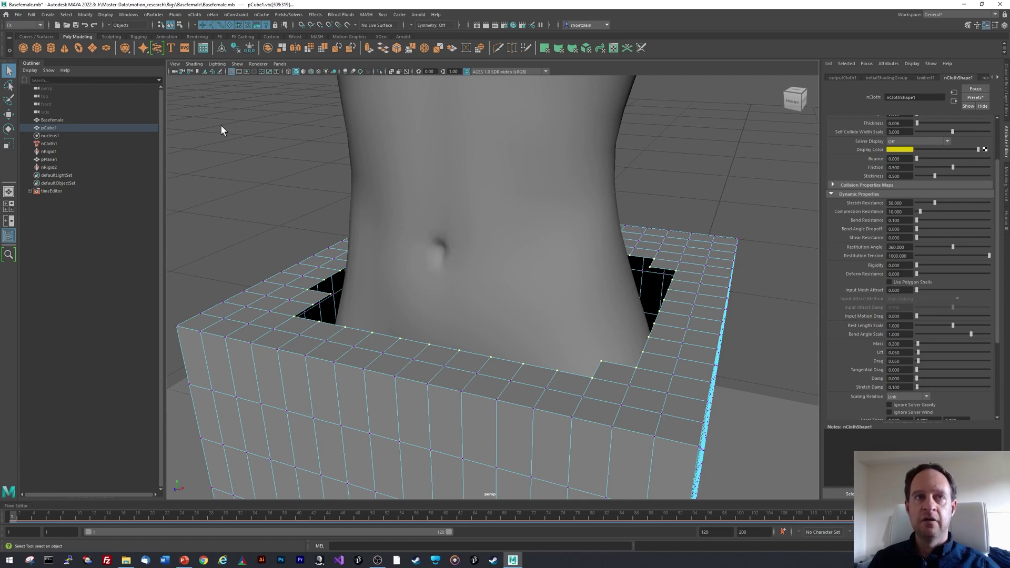
left_click(79, 122, "ctrl")
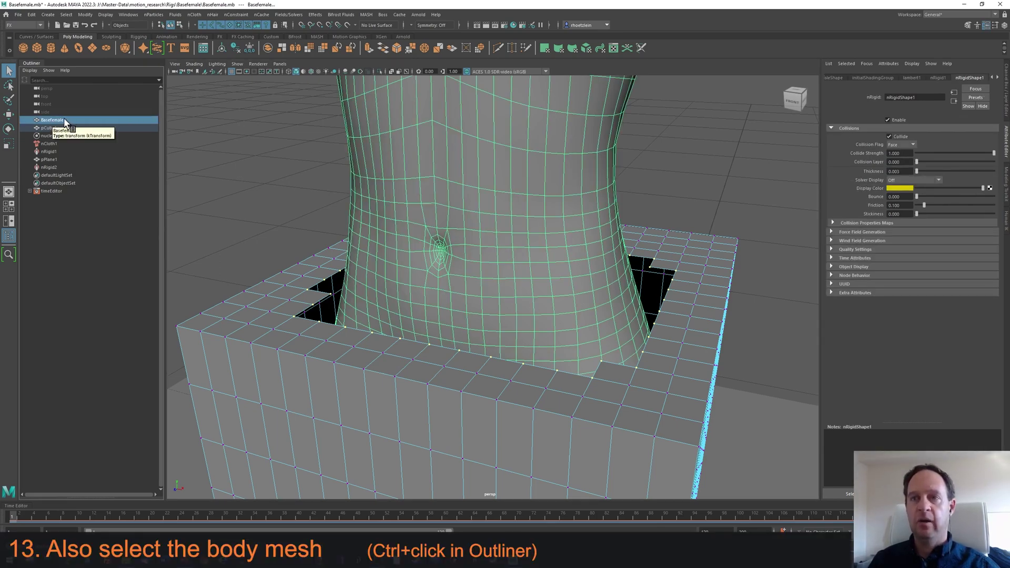
scroll(552, 311, "up", 1)
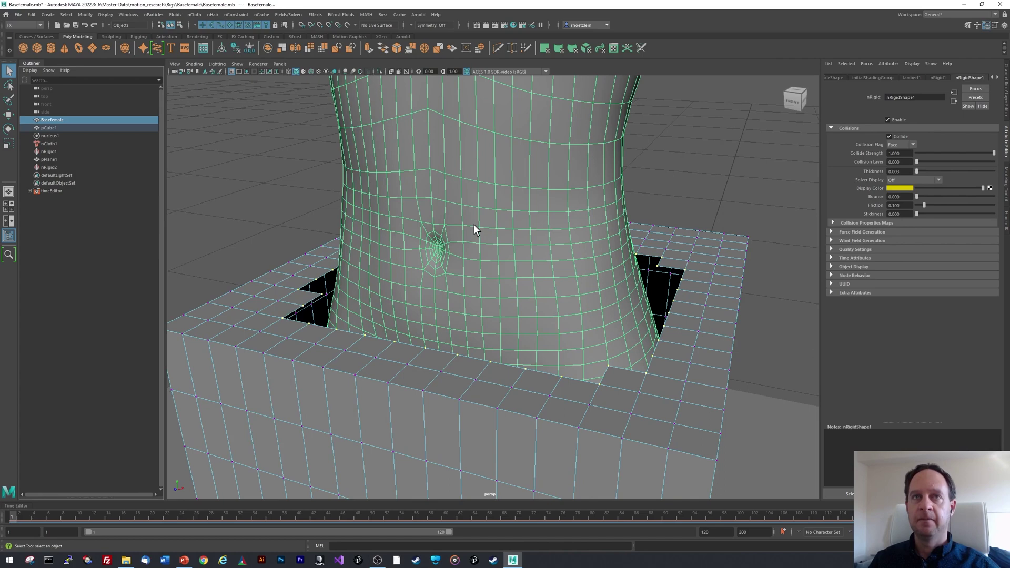
left_click(237, 15)
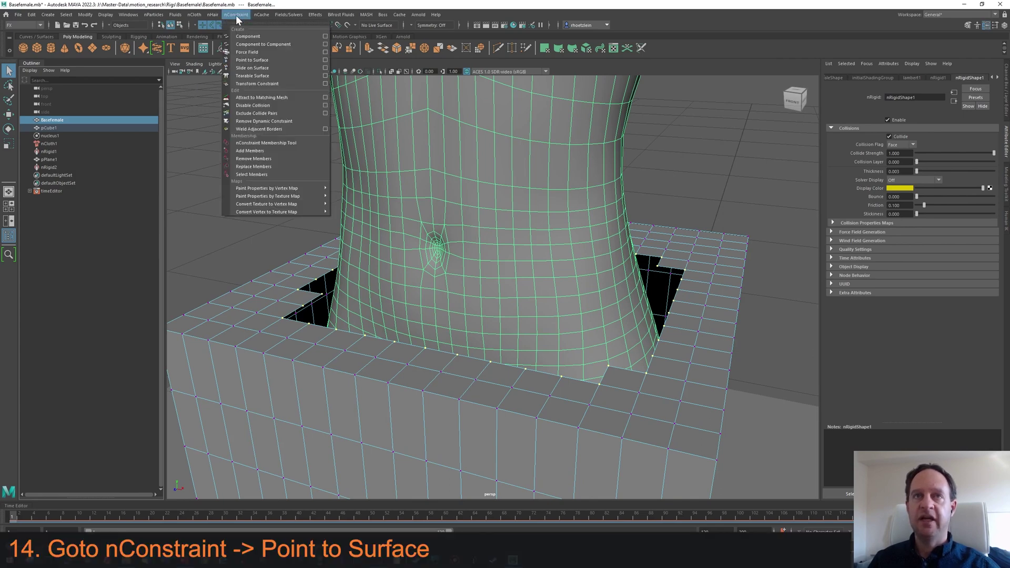
left_click(252, 60)
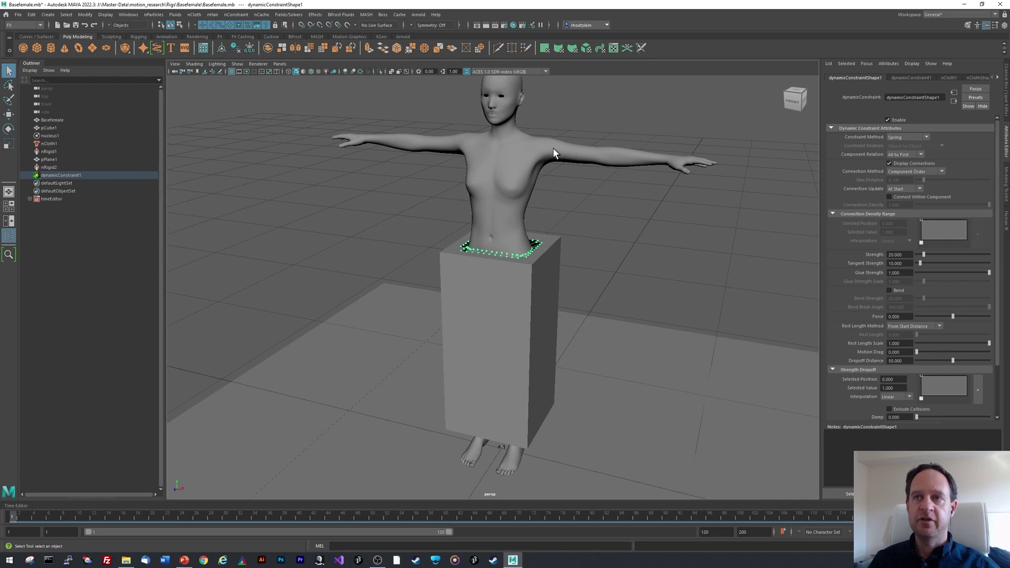
- Play the constrained simulation to check how the skirt hangs from the waist, and return to the first frame
middle_click_drag(541, 244, 547, 252, "alt")
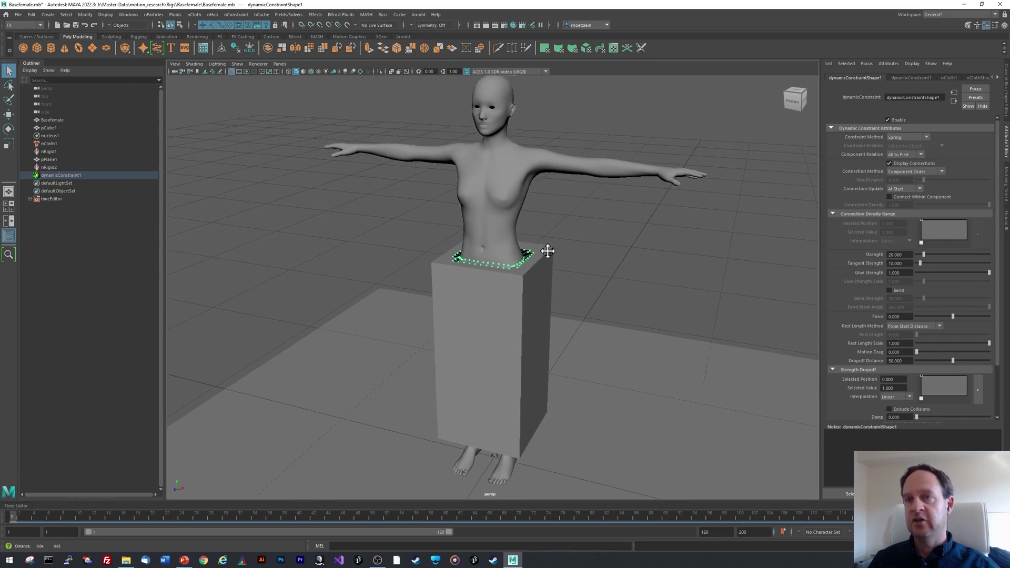
left_click_drag(547, 252, 542, 200, "alt")
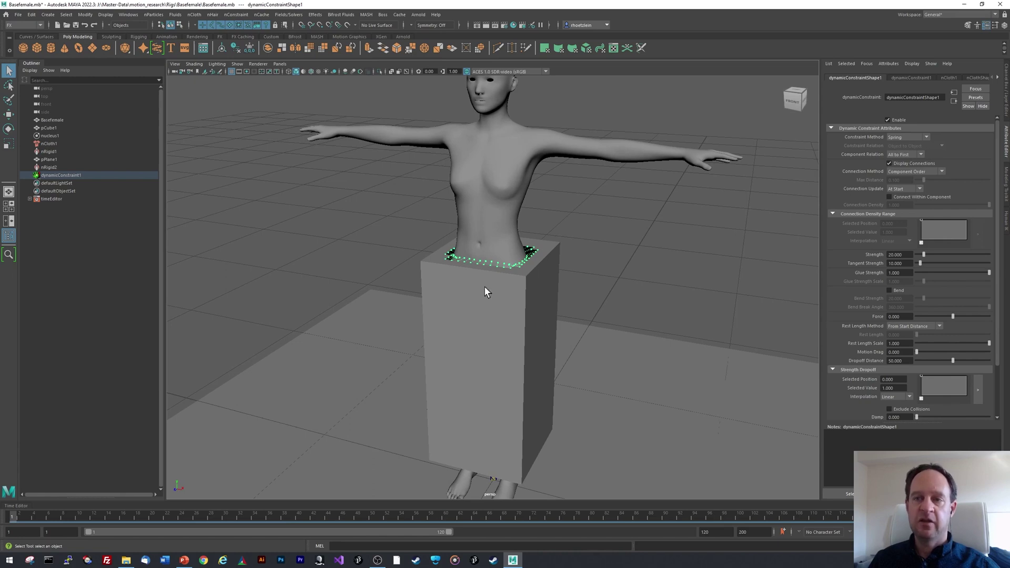
middle_click_drag(547, 255, 547, 210, "alt")
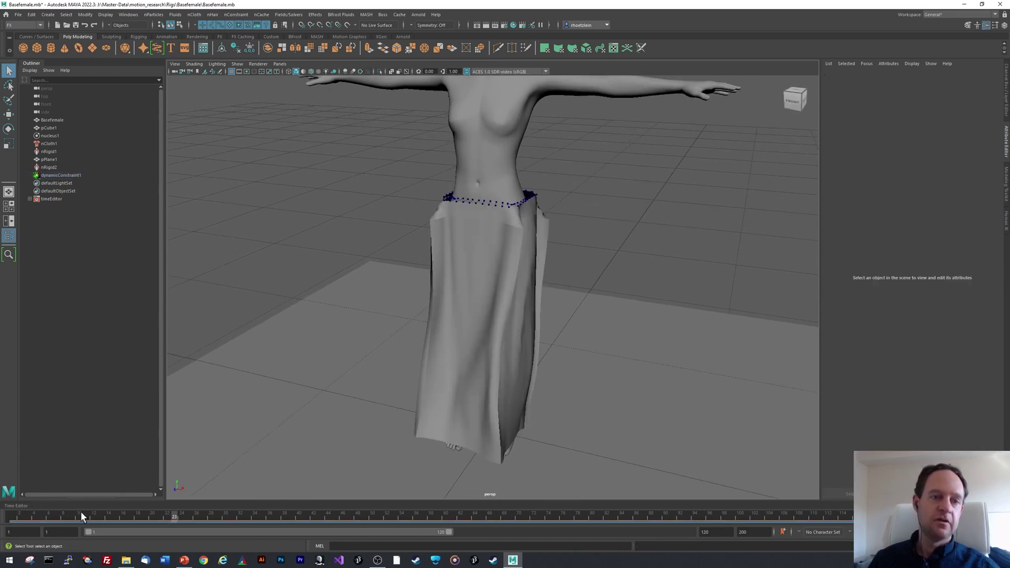
left_click_drag(81, 514, 0, 517)
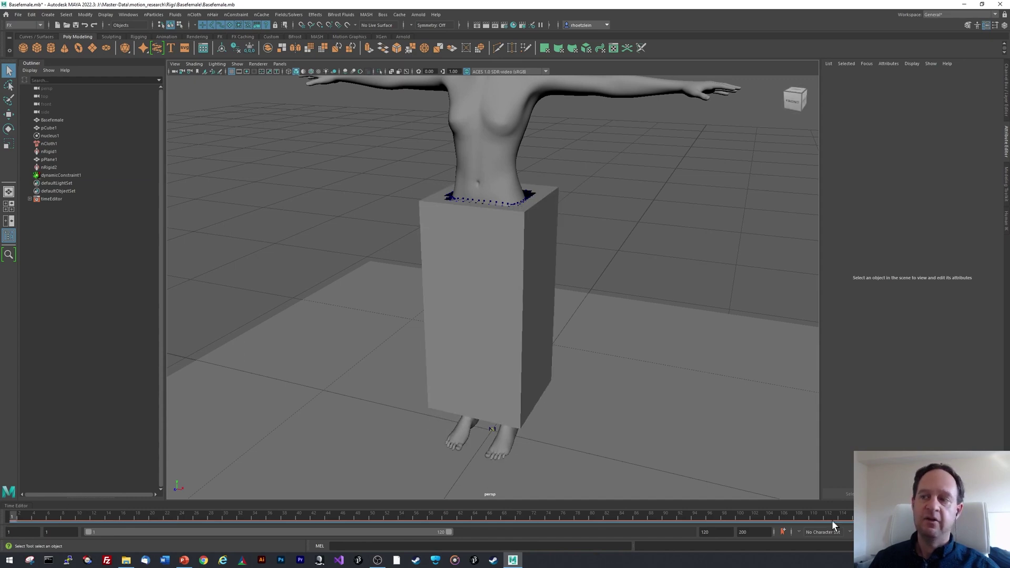
left_click(967, 517)
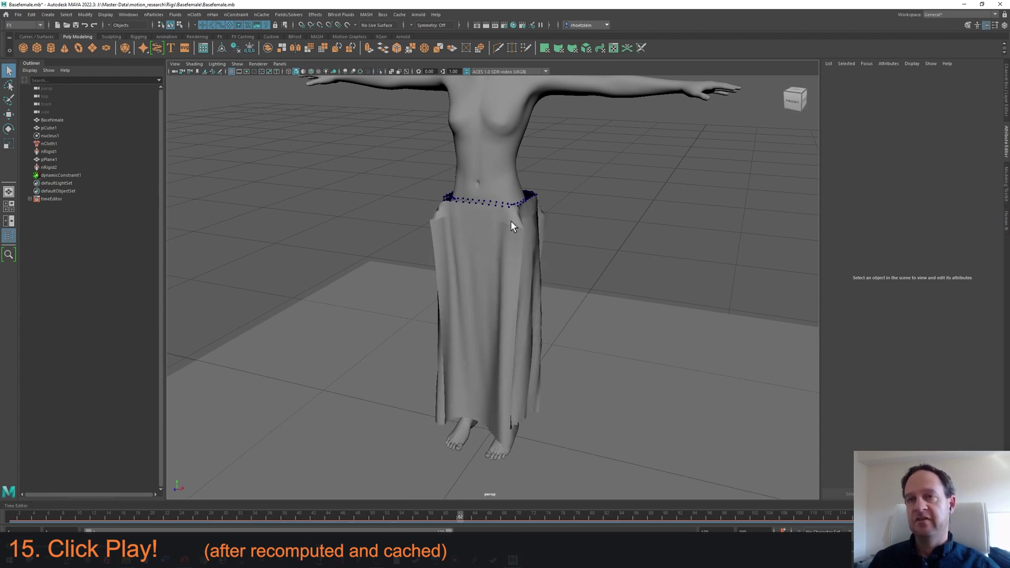
left_click_drag(514, 221, 528, 344, "alt")
scroll(534, 263, "up", 3)
left_click_drag(461, 509, 12, 518)
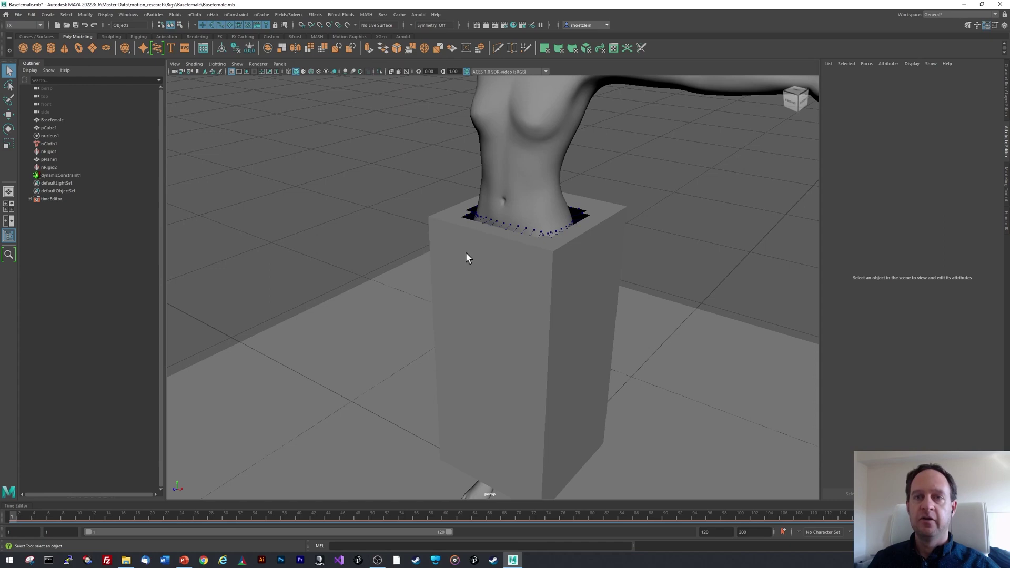
left_click_drag(53, 516, 443, 516)
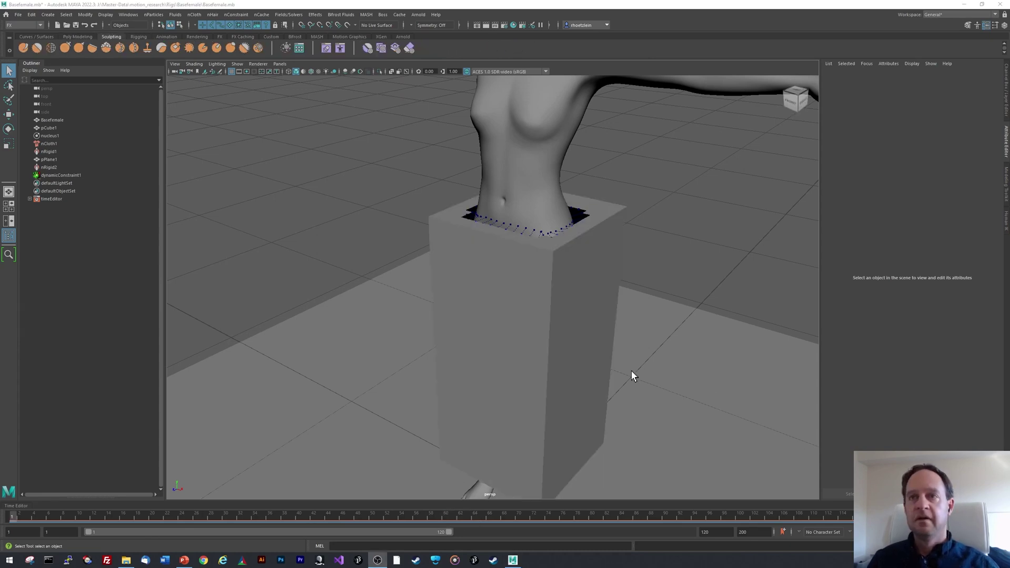
- Disable the nucleus solver so the cloth mesh can be sculpted without simulation
left_click(23, 48)
left_click(8, 71)
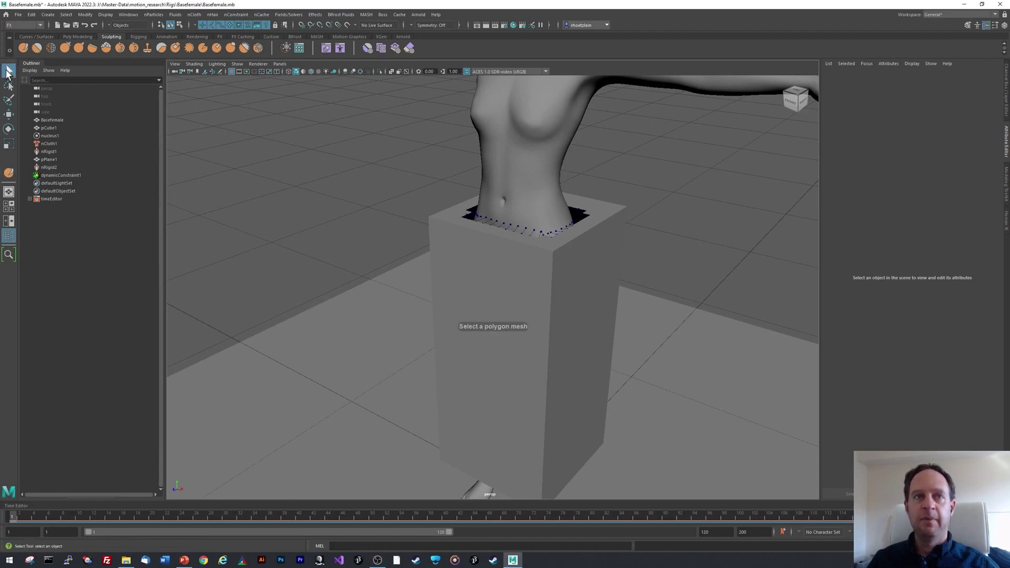
left_click(49, 136)
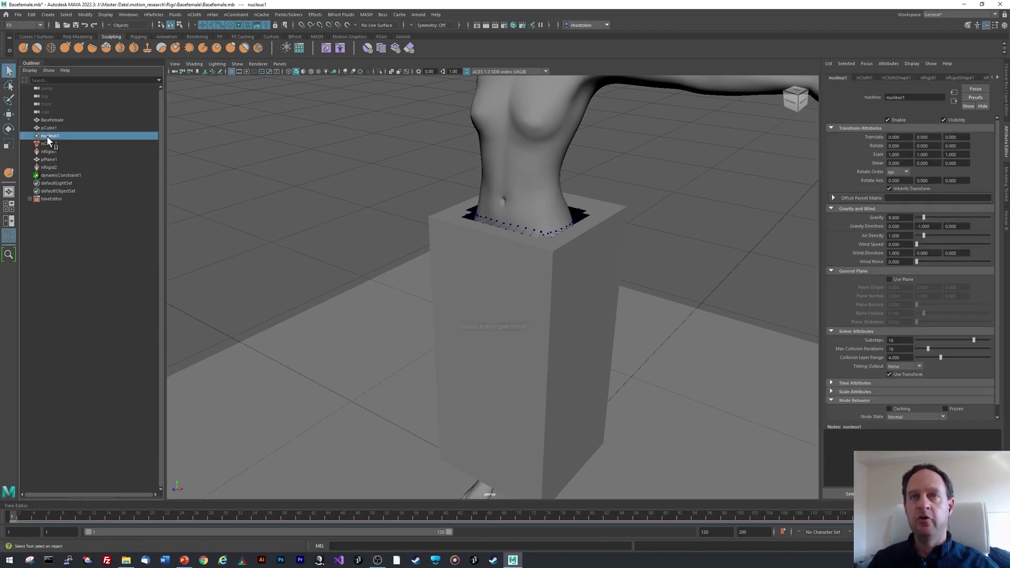
left_click(893, 120)
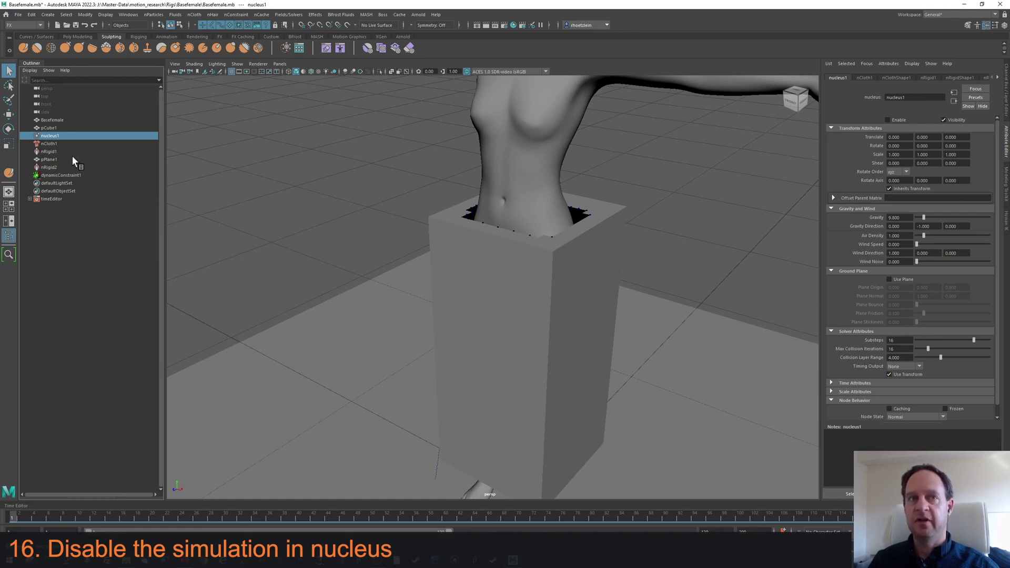
- Using the Sculpt tool with an enlarged brush, smooth the cloth box's front vertical corner and upper edges into rounded forms
left_click(48, 128)
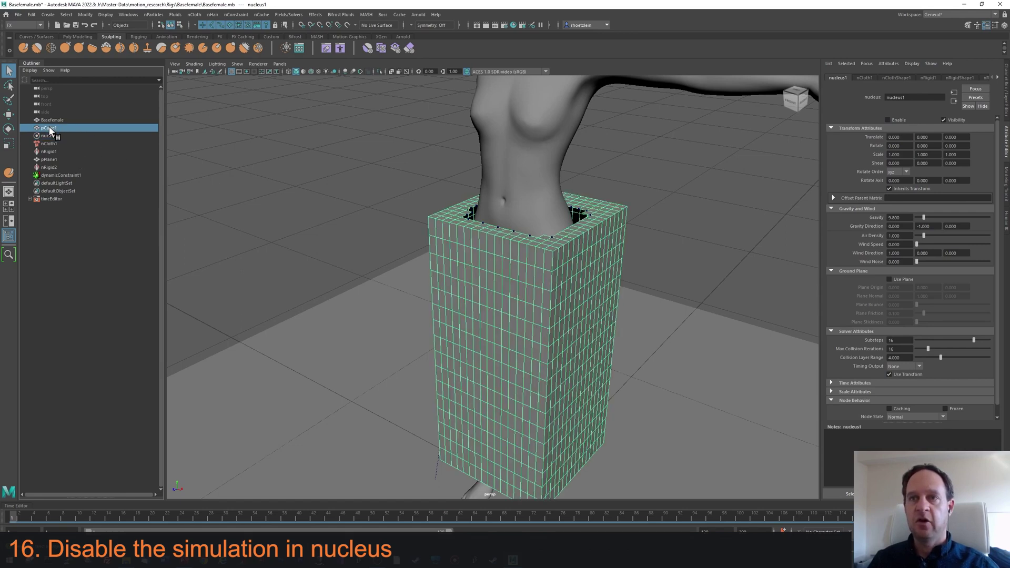
left_click(23, 48)
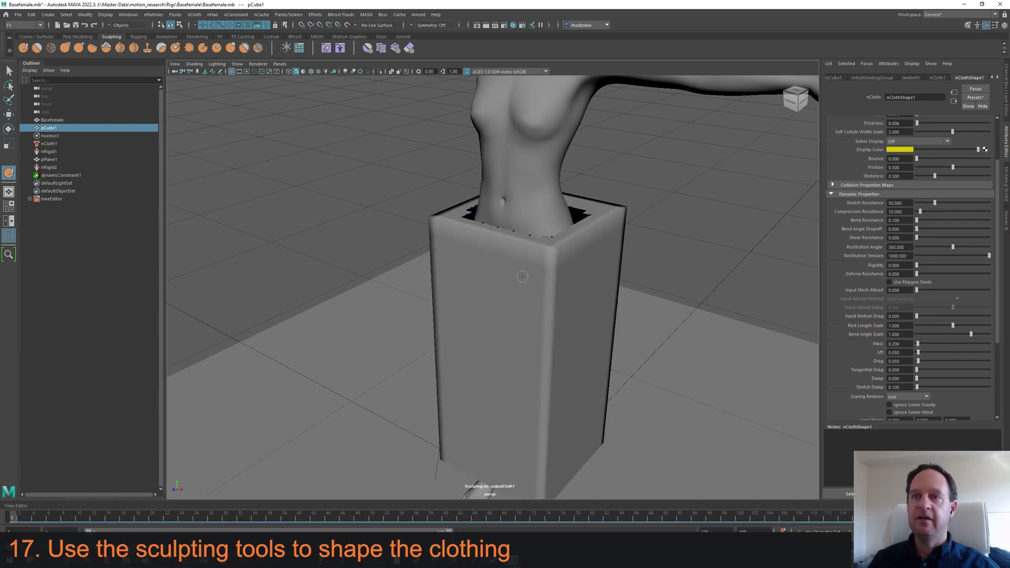
key("b")
left_click_drag(504, 289, 523, 289)
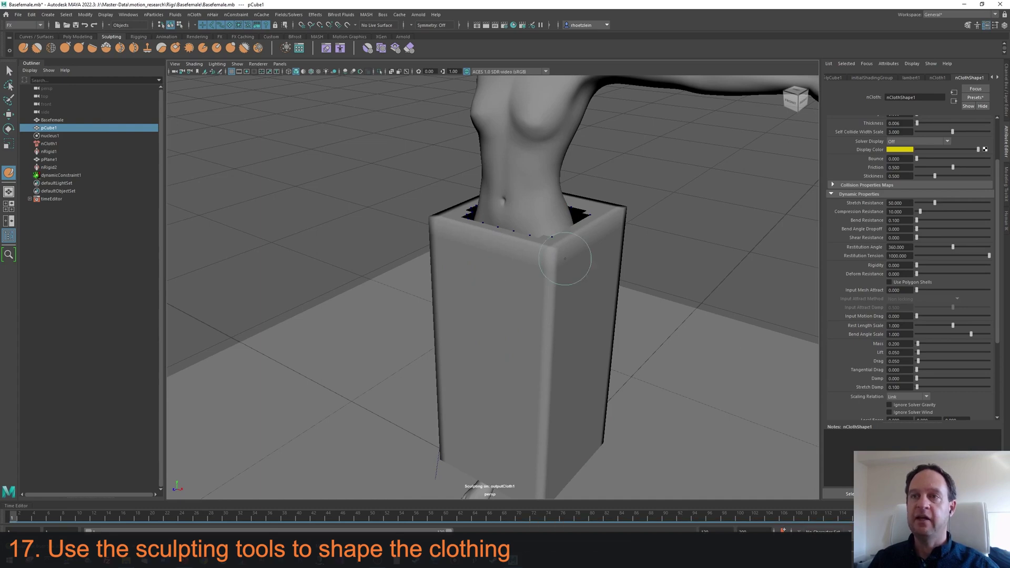
mouse_move(567, 258)
left_mouse_down()
mouse_move(550, 289)
mouse_move(551, 352)
mouse_move(542, 252)
mouse_move(446, 235)
mouse_move(448, 247)
left_mouse_up()
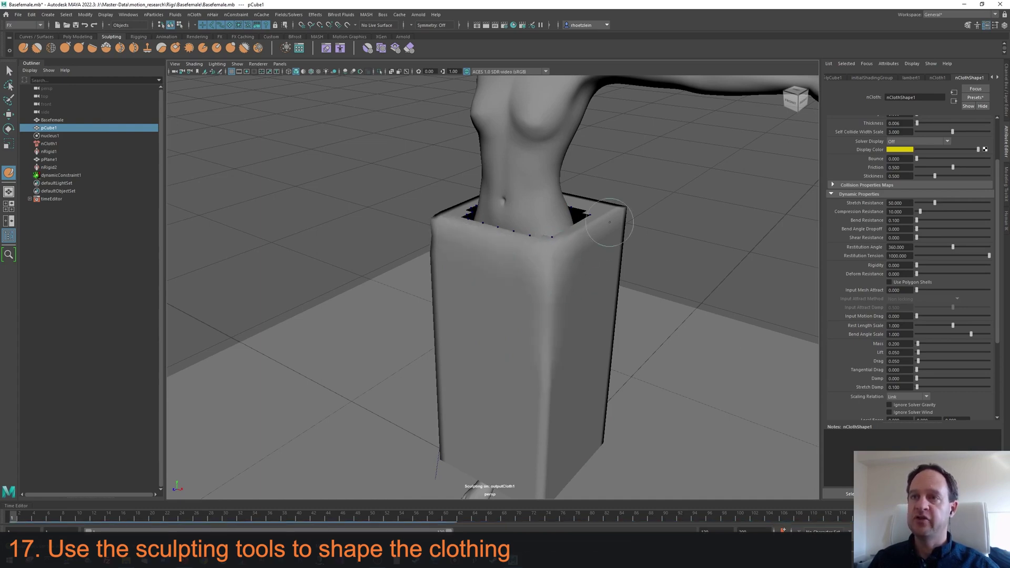
mouse_move(607, 222)
left_mouse_down()
mouse_move(614, 214)
mouse_move(611, 231)
left_mouse_up()
left_click_drag(560, 275, 541, 334)
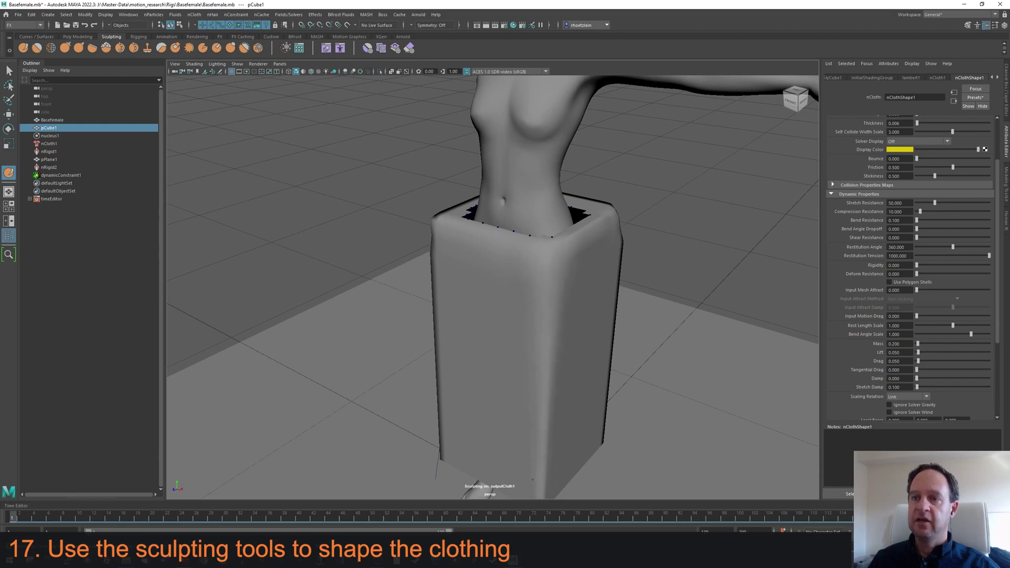
mouse_move(583, 284)
left_mouse_down("alt")
mouse_move(557, 296)
mouse_move(497, 271)
mouse_move(478, 326)
mouse_move(481, 482)
left_mouse_up("alt")
- Round off the cloth box's remaining vertical corners and upper edges at the back of the figure
left_click_drag(620, 284, 490, 277, "alt")
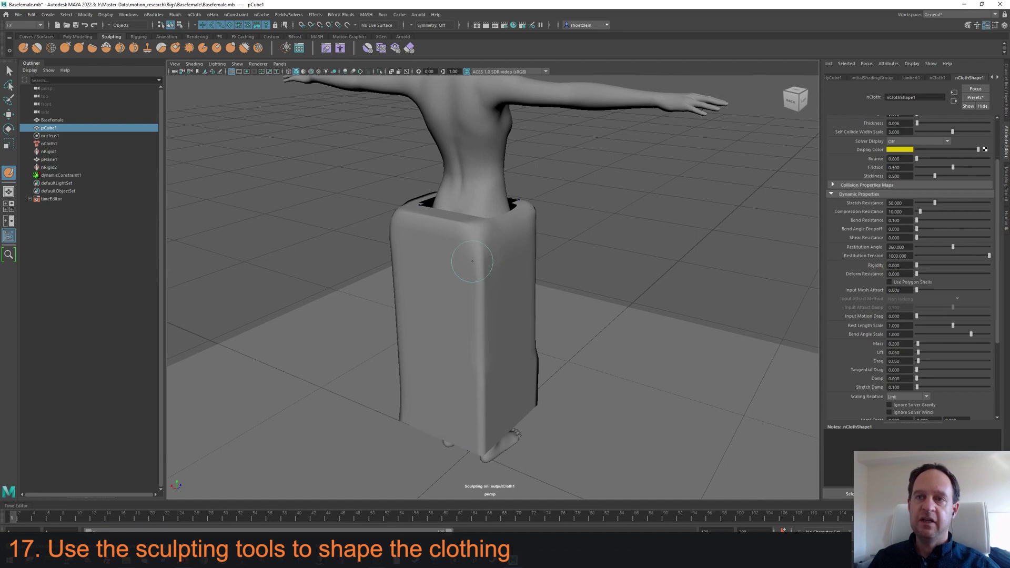
left_click_drag(489, 337, 455, 262, "alt")
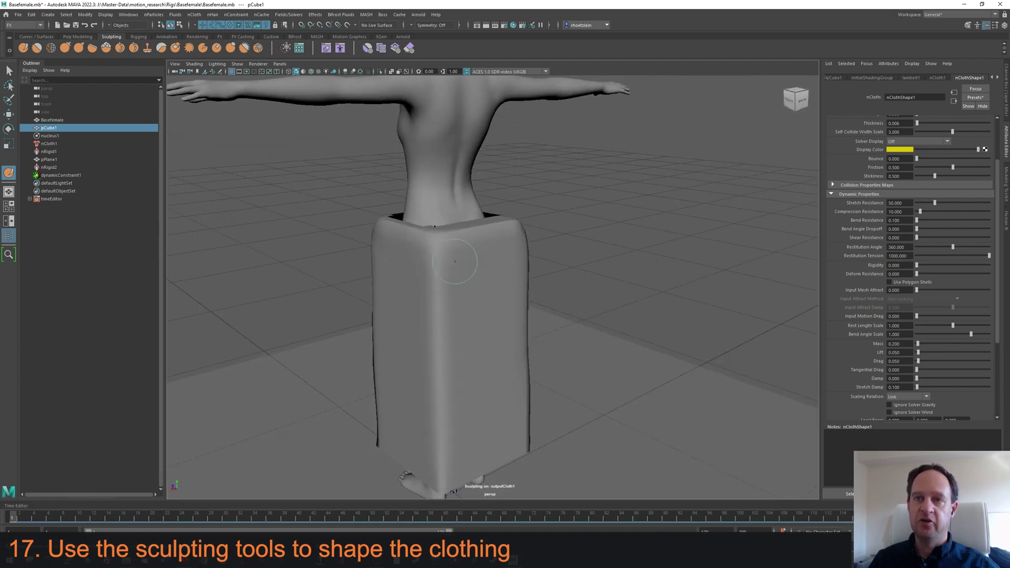
left_click_drag(453, 492, 530, 480, "alt")
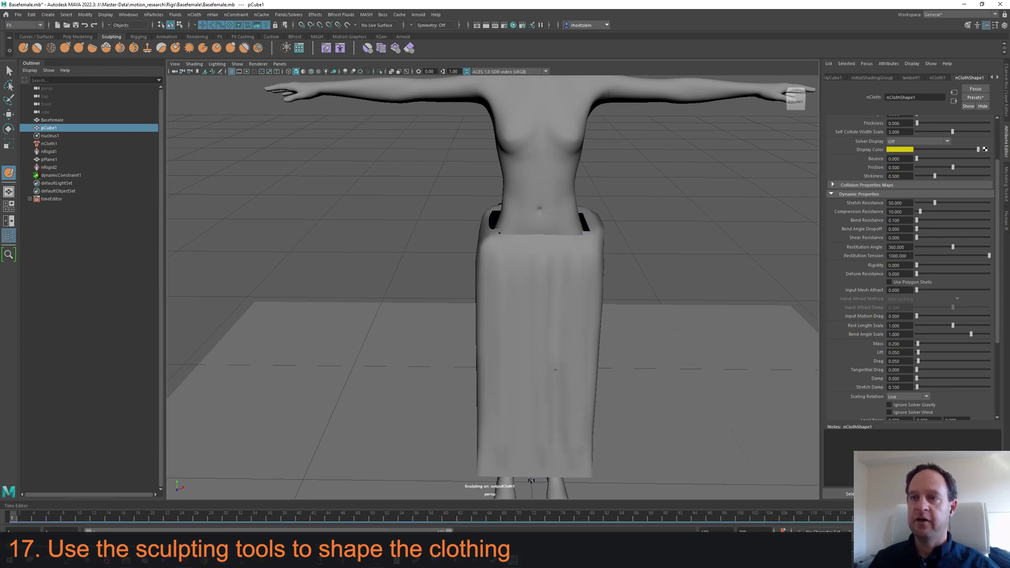
- Sculpt vertical folds running from waist to hem into the front and sides of the skirt
left_click_drag(555, 370, 573, 277, "alt")
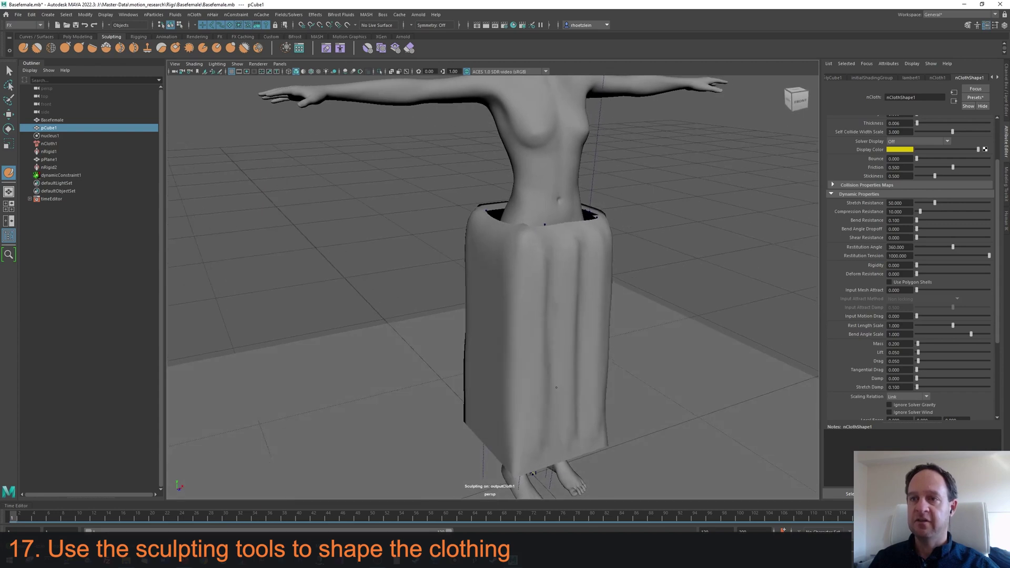
left_click_drag(553, 233, 528, 369, "alt")
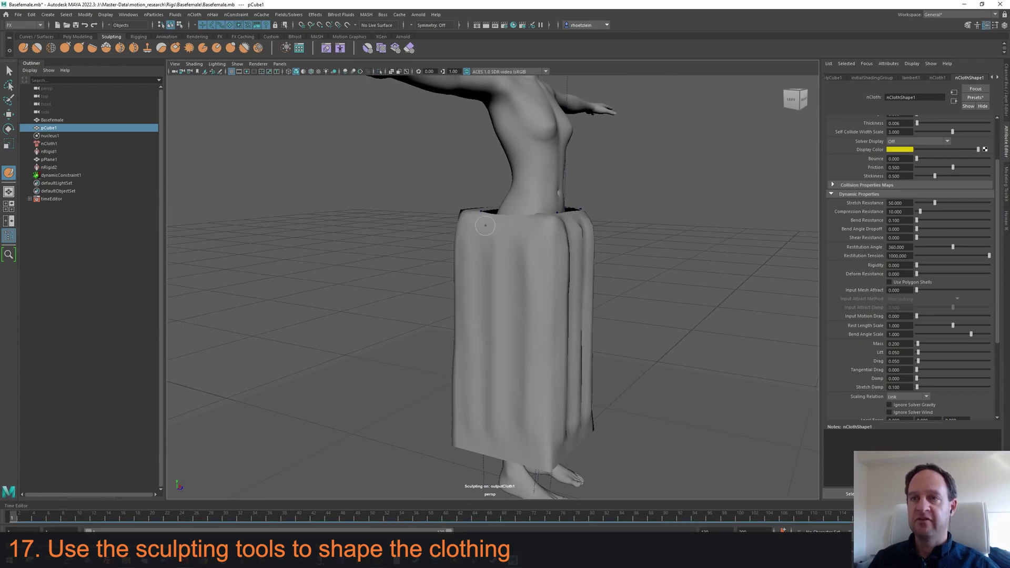
left_click_drag(485, 225, 571, 219, "alt")
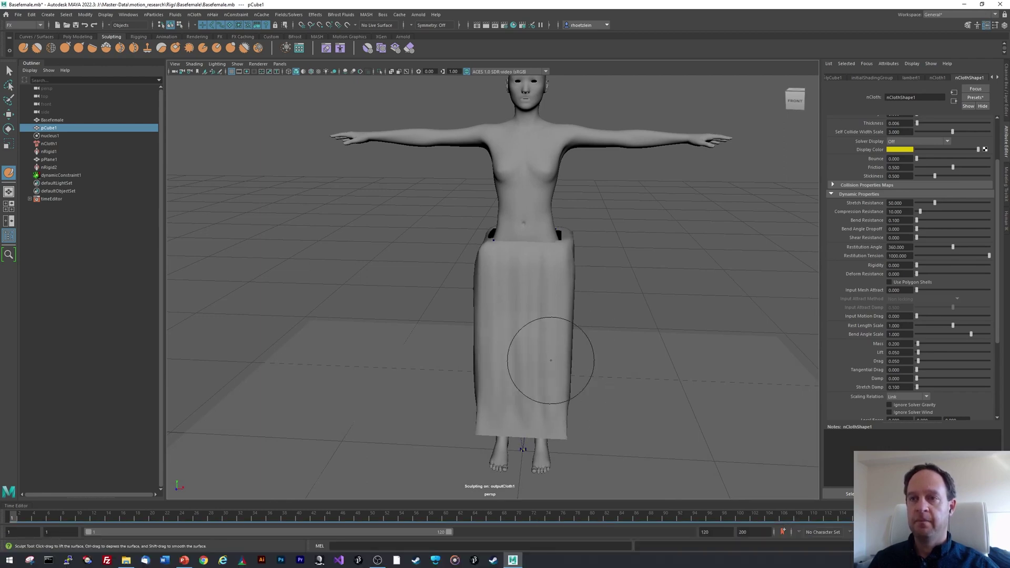
mouse_move(548, 354)
left_mouse_down("alt")
mouse_move(484, 417)
mouse_move(509, 416)
mouse_move(509, 427)
mouse_move(547, 405)
mouse_move(505, 347)
left_mouse_up("alt")
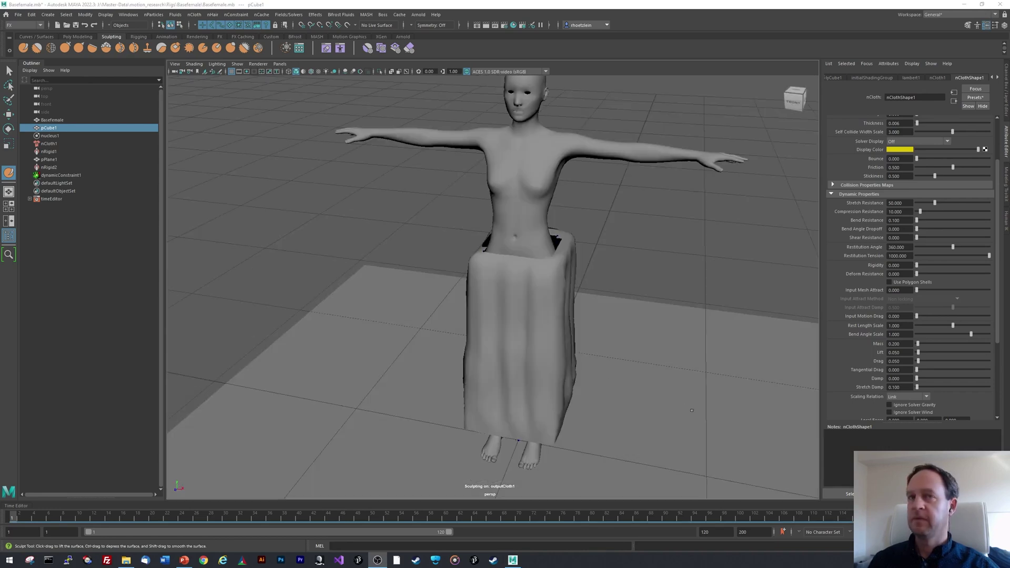
- Re-enable the nucleus solver and play the simulation to examine how the sculpted skirt sits at the waist
left_click(54, 138)
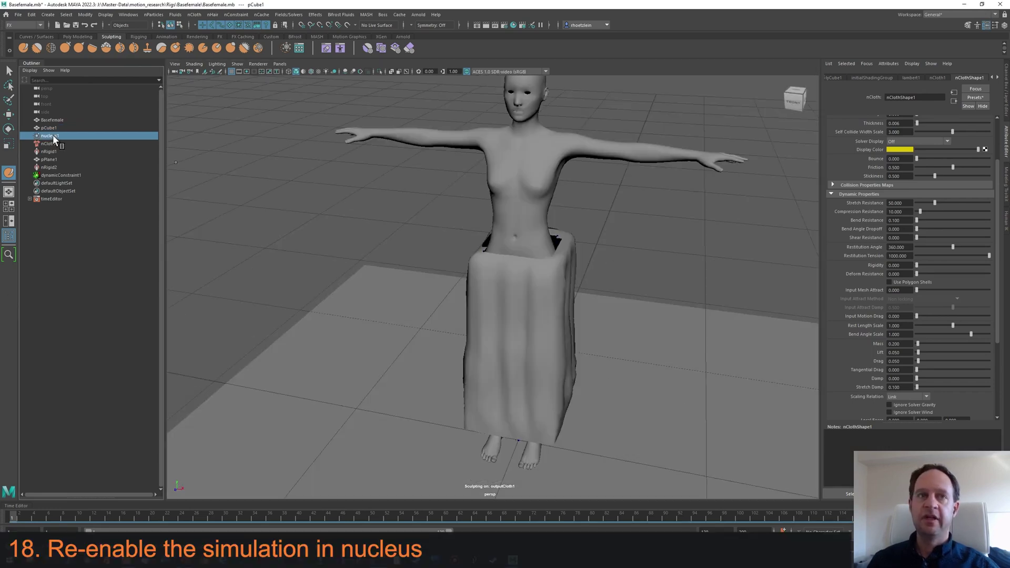
left_click(888, 120)
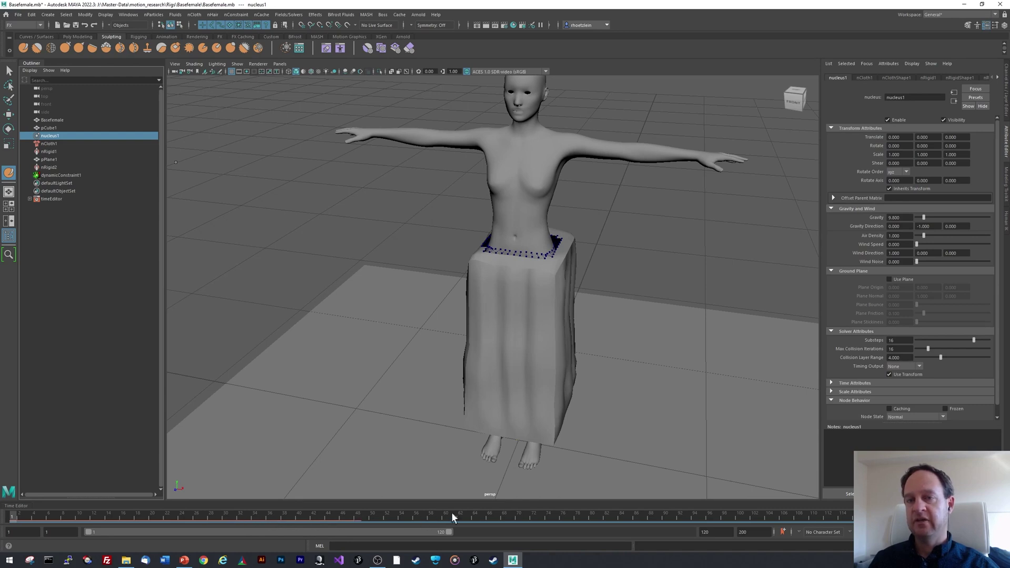
scroll(633, 299, "up", 2)
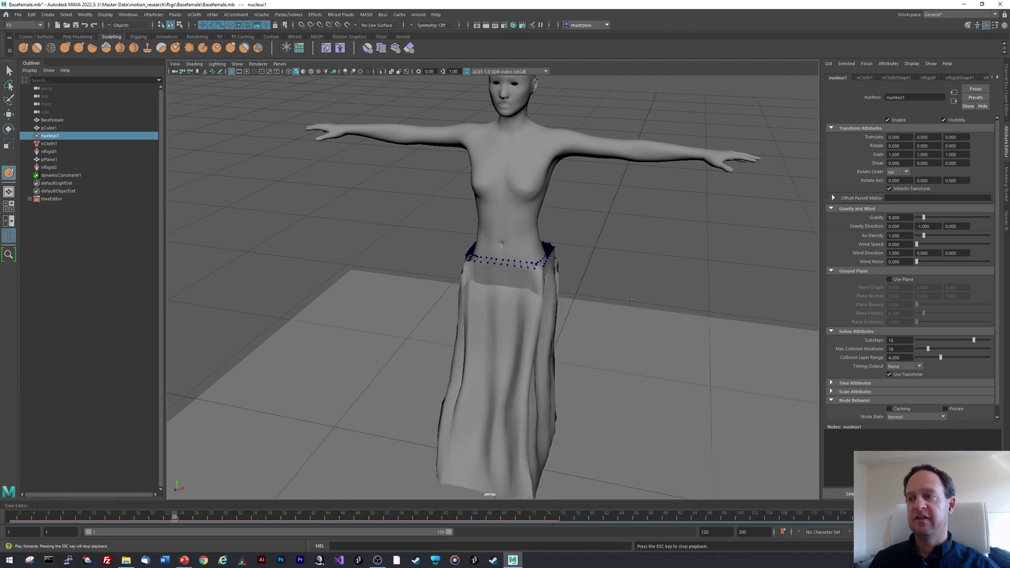
left_click_drag(578, 315, 487, 307, "alt")
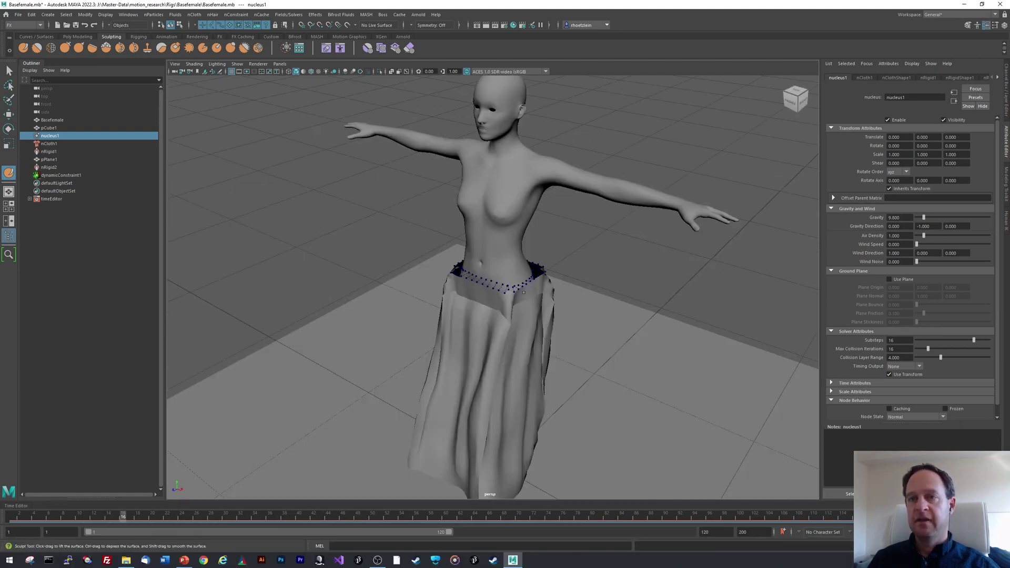
scroll(493, 287, "up", 5)
left_click_drag(540, 309, 435, 272, "alt")
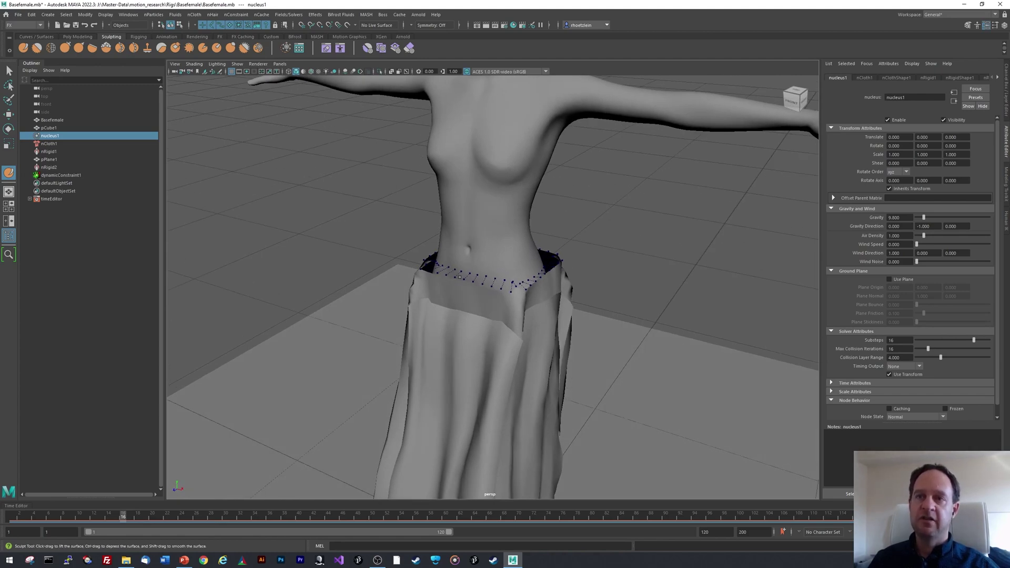
scroll(473, 289, "up", 4)
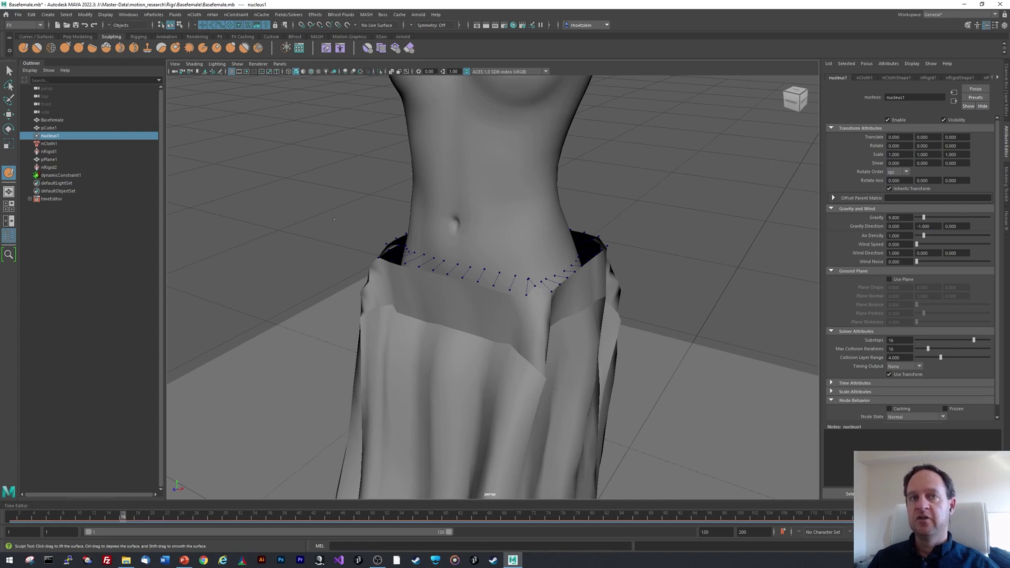
- Switch the skirt mesh to vertex selection and move a front waist vertex in against the figure's abdomen
left_click(10, 72)
left_click(453, 302)
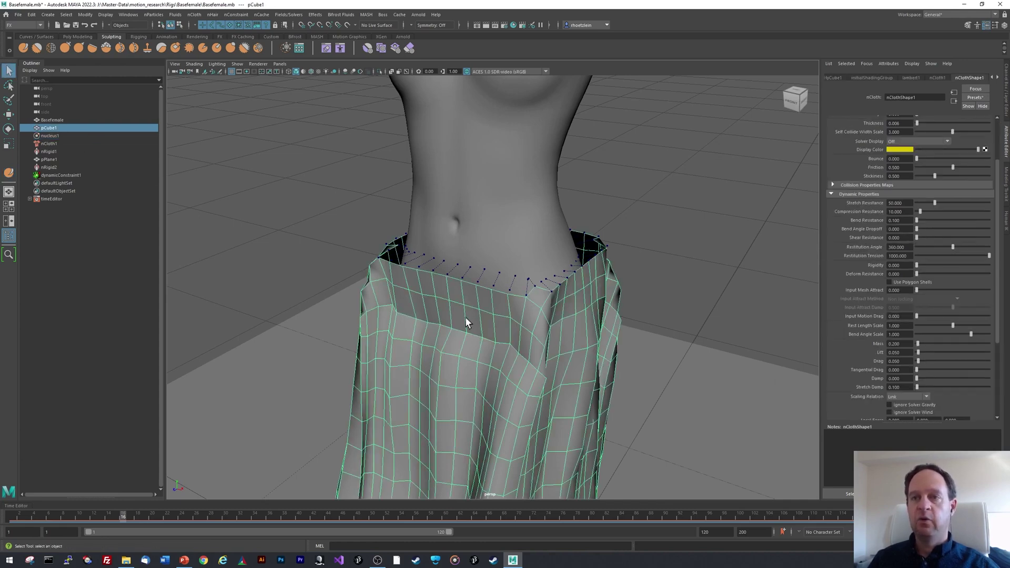
right_click(464, 318)
left_click(436, 318)
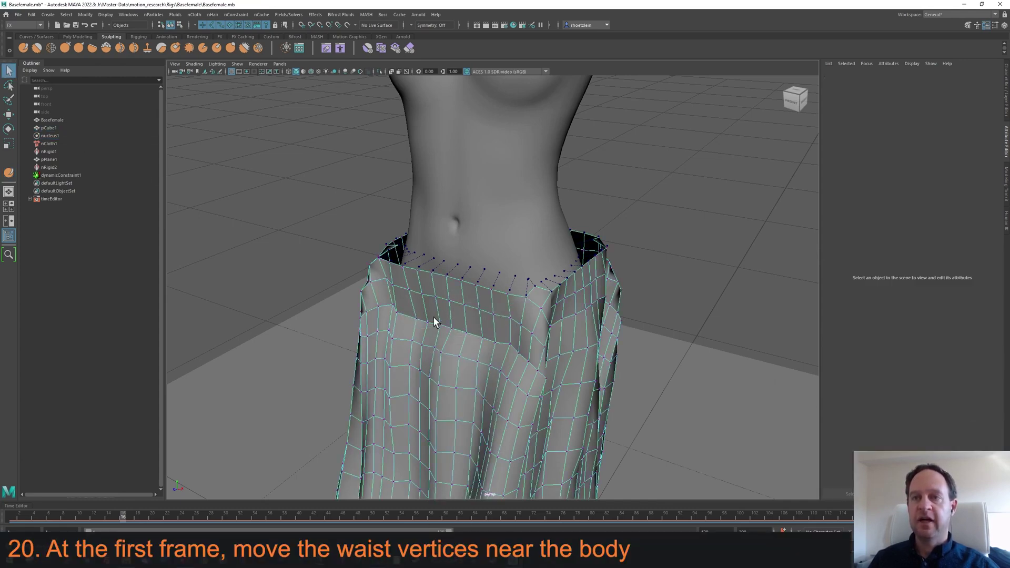
scroll(462, 296, "up", 5)
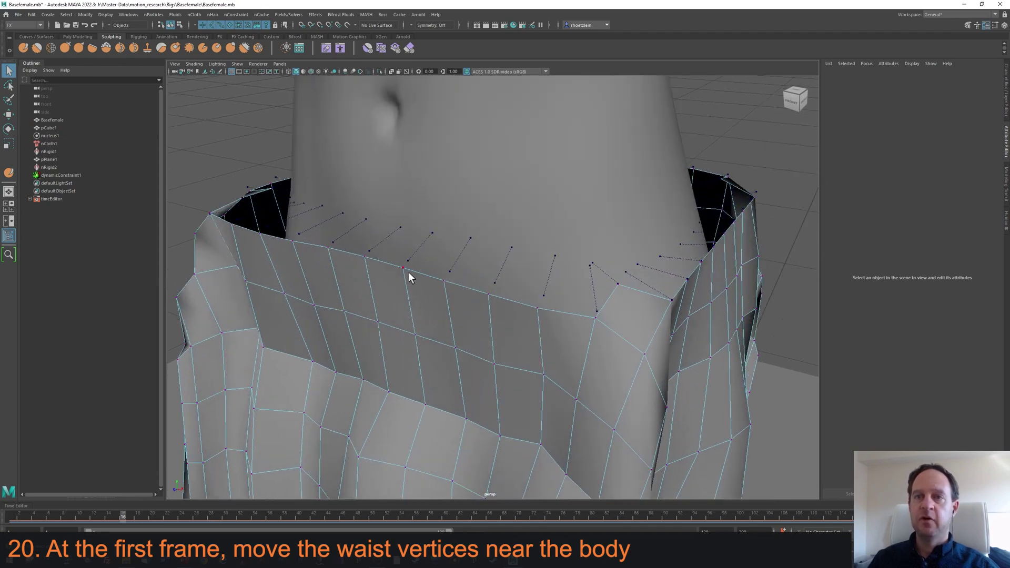
left_click(402, 268)
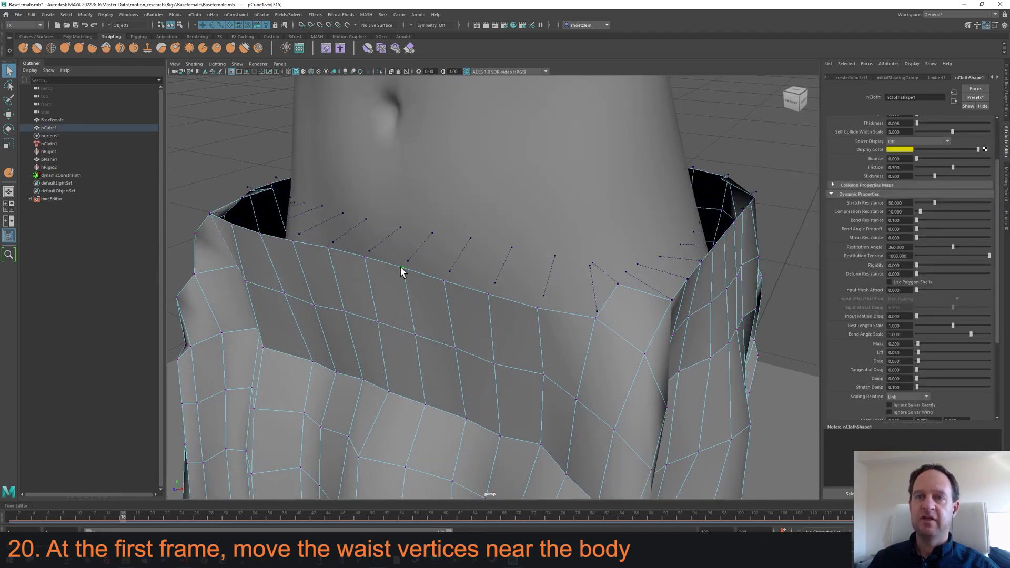
left_click(10, 115)
left_click_drag(407, 283, 432, 259)
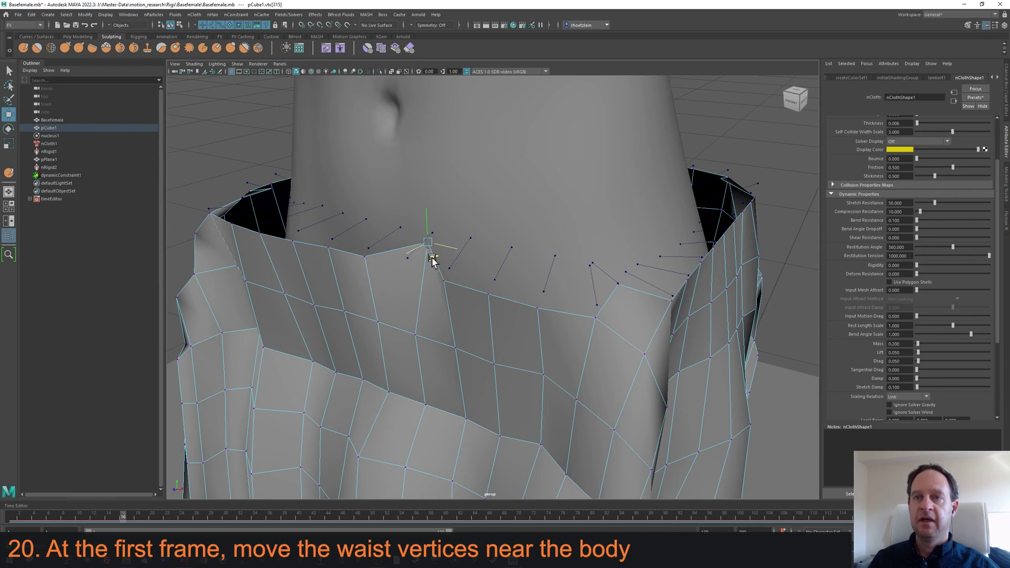
- Move the neighbouring waist vertices along the front of the skirt inward so they sit close to the abdomen
left_click(444, 281)
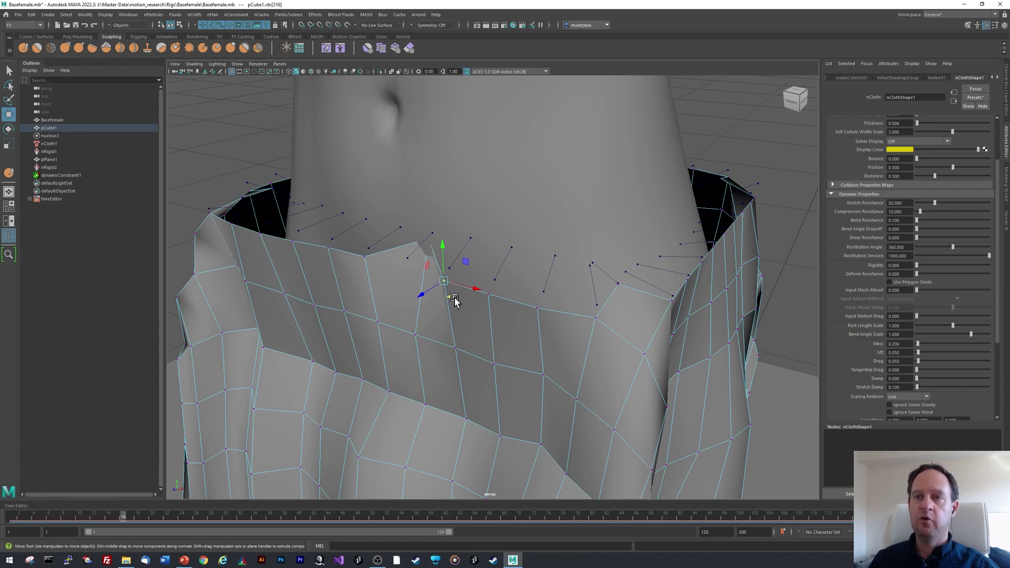
middle_click_drag(451, 299, 468, 277)
left_click(428, 247)
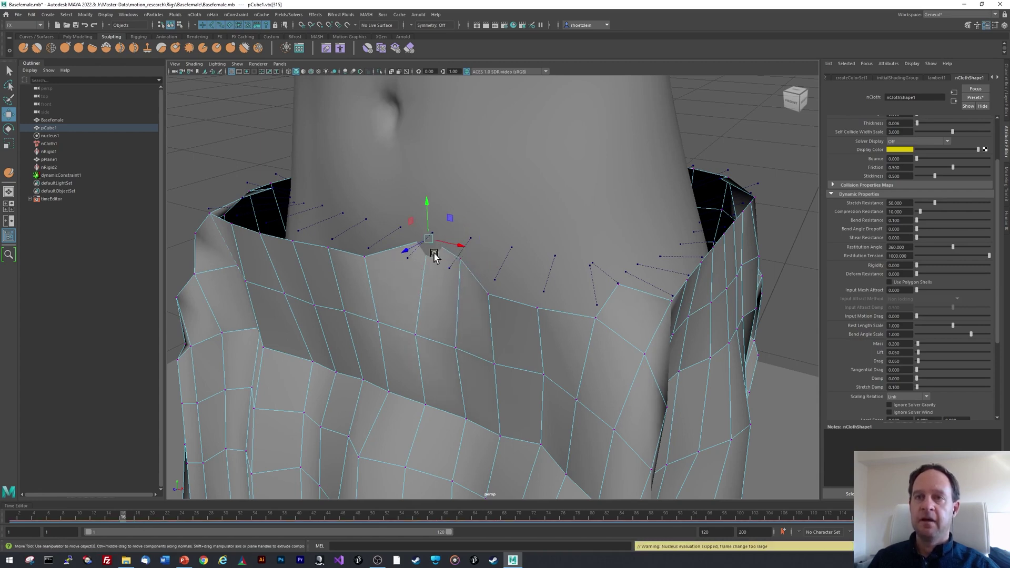
left_click(488, 294)
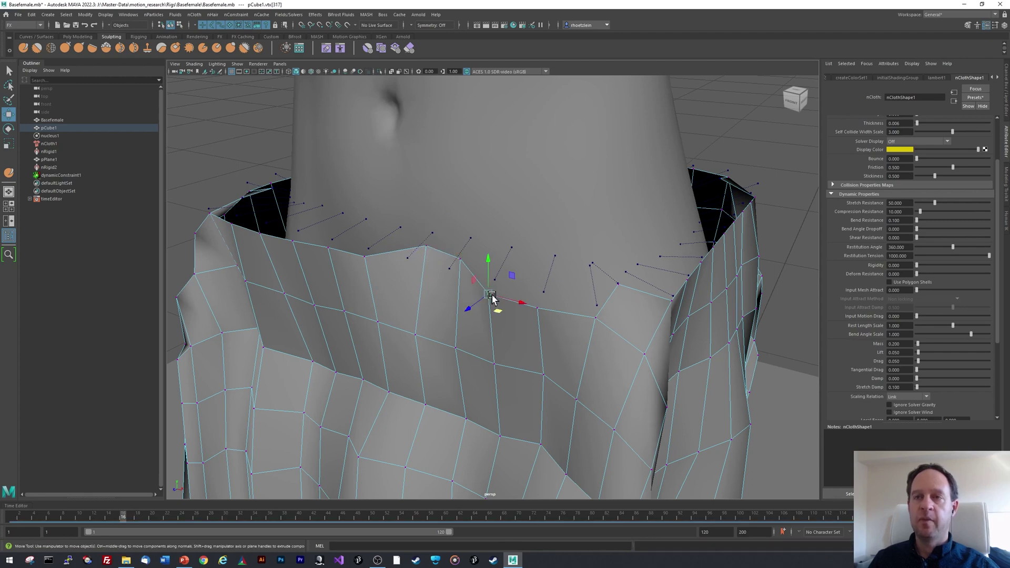
middle_click_drag(500, 314, 515, 282)
left_click(536, 308)
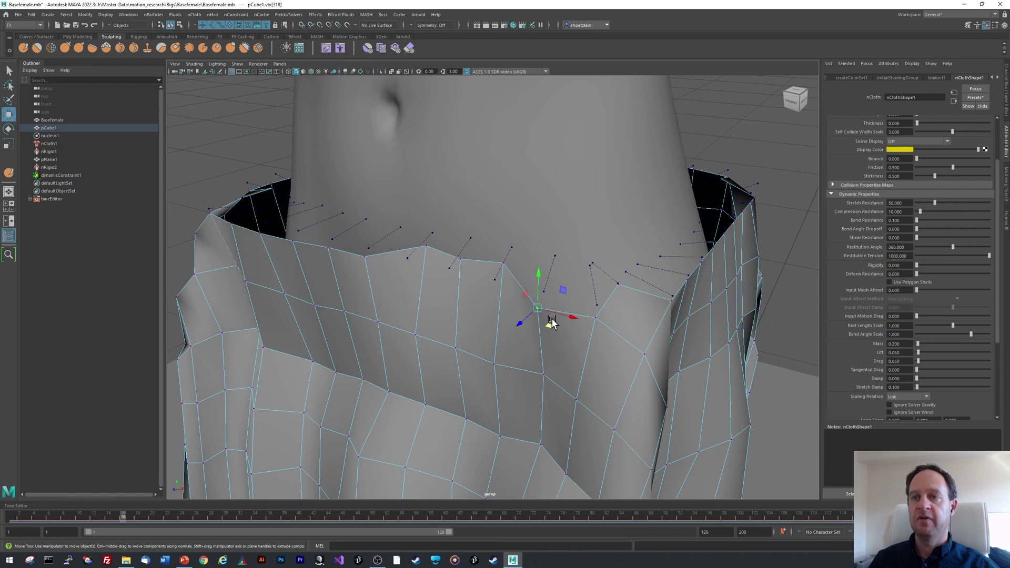
middle_click_drag(547, 317, 566, 287)
- Pull the waist vertices at the skirt's front corner and adjoining side in toward the hip
left_click(595, 317)
middle_click_drag(605, 332, 597, 285)
left_click(618, 285)
left_click(672, 300)
left_click(702, 262)
- Move the waist vertices on the opposite end of the skirt's front edge closer to the body
left_click(364, 256)
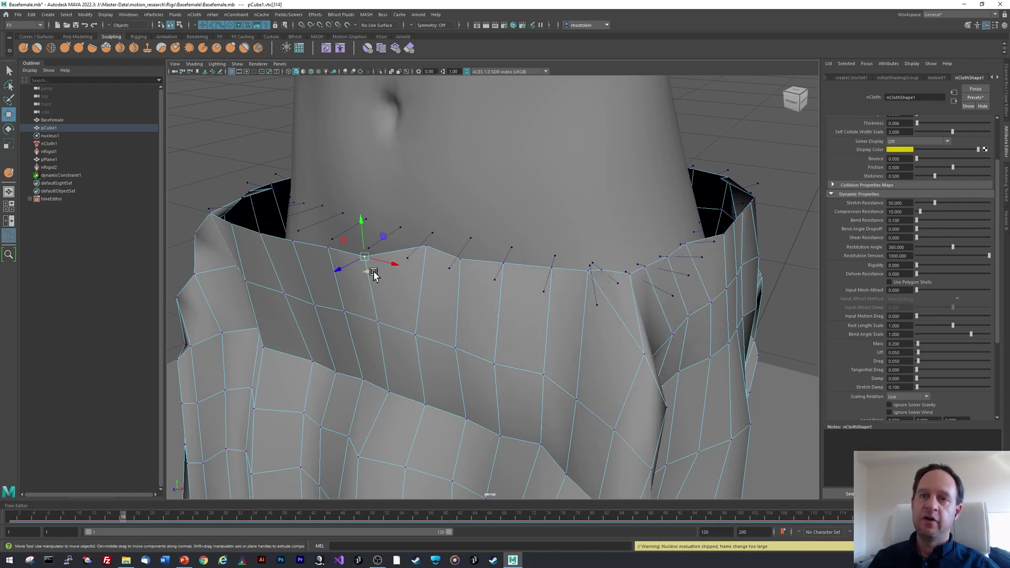
middle_click_drag(374, 274, 400, 255)
left_click(293, 241)
left_click_drag(372, 252, 476, 263, "alt")
middle_click_drag(487, 294, 494, 279)
left_click_drag(493, 279, 552, 284, "alt")
middle_click_drag(547, 363, 552, 345)
scroll(863, 221, "up", 3)
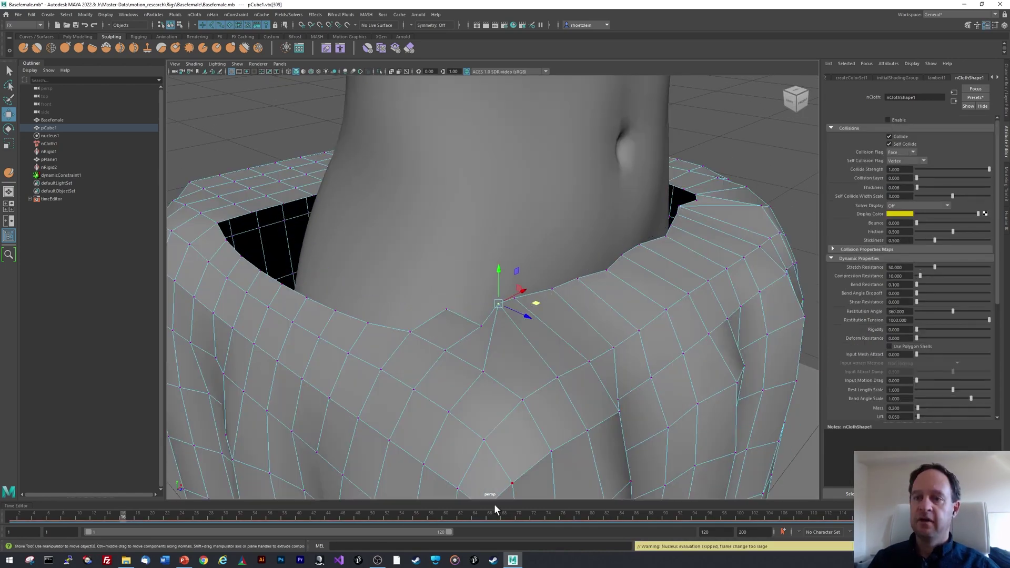
- Return to the first frame and move the waist vertices around the other hip in against the body
left_click(12, 517)
left_click(50, 136)
right_click_drag(507, 341, 468, 341)
left_click(410, 331)
left_click_drag(447, 331, 447, 315)
left_click(344, 310)
left_click_drag(381, 310, 394, 298)
left_click(290, 287)
left_click_drag(326, 286, 354, 273)
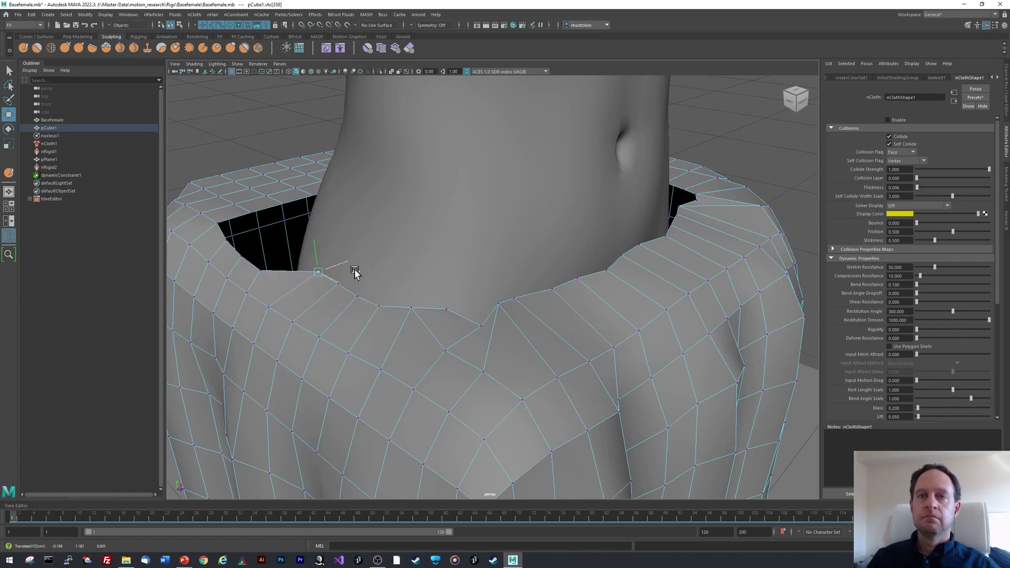
- Draw the skirt's waist vertices from the hip round to the back in close to the figure
left_click(241, 256)
left_click(218, 224)
left_click_drag(284, 256, 467, 261)
left_click(444, 328)
left_click(417, 293)
left_click(390, 250)
left_click_drag(407, 230, 626, 349)
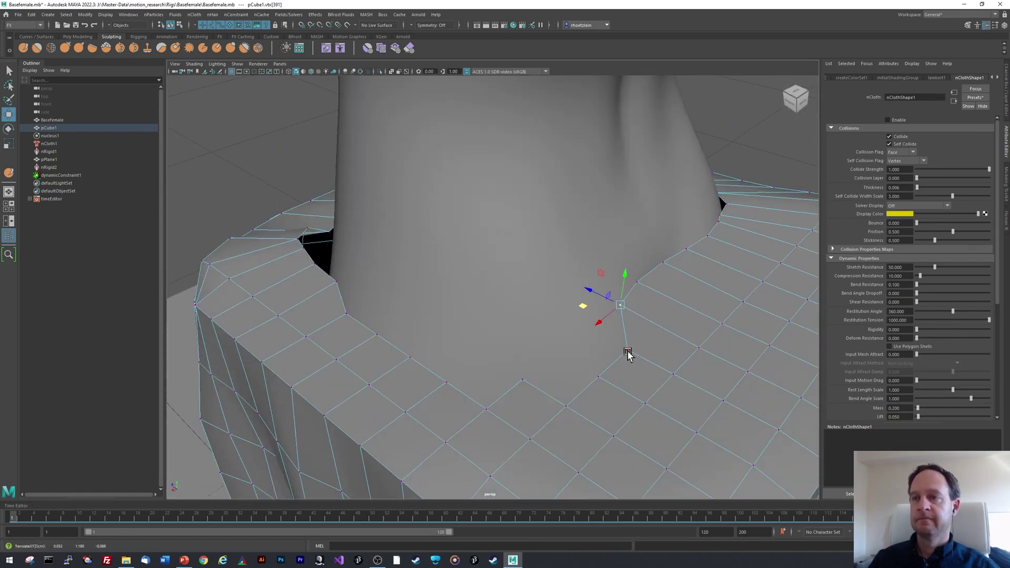
- Move the remaining gaping waist vertices at the back and far hip in toward the body
left_click(529, 339)
left_click_drag(432, 336, 568, 331, "alt")
left_click(510, 353)
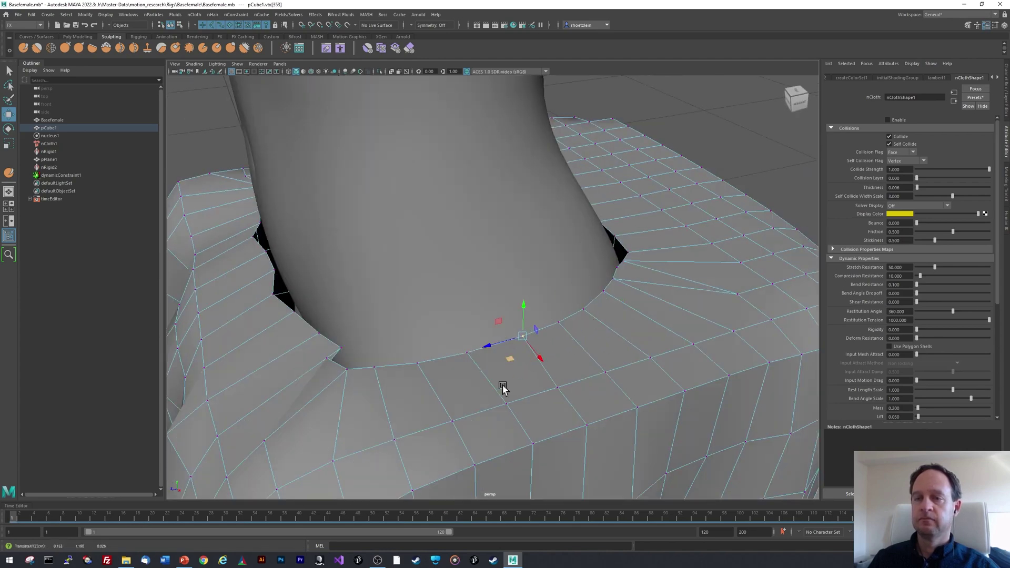
left_click_drag(500, 387, 561, 388, "alt")
left_click(482, 409)
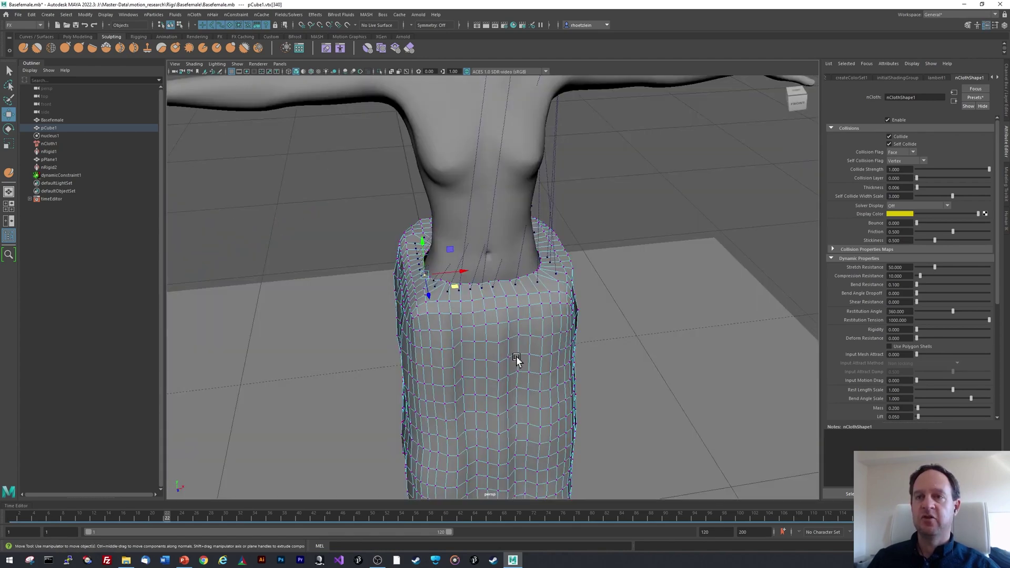
- Delete the existing dynamic constraint that links the skirt's waist to the body
scroll(515, 359, "up", 3)
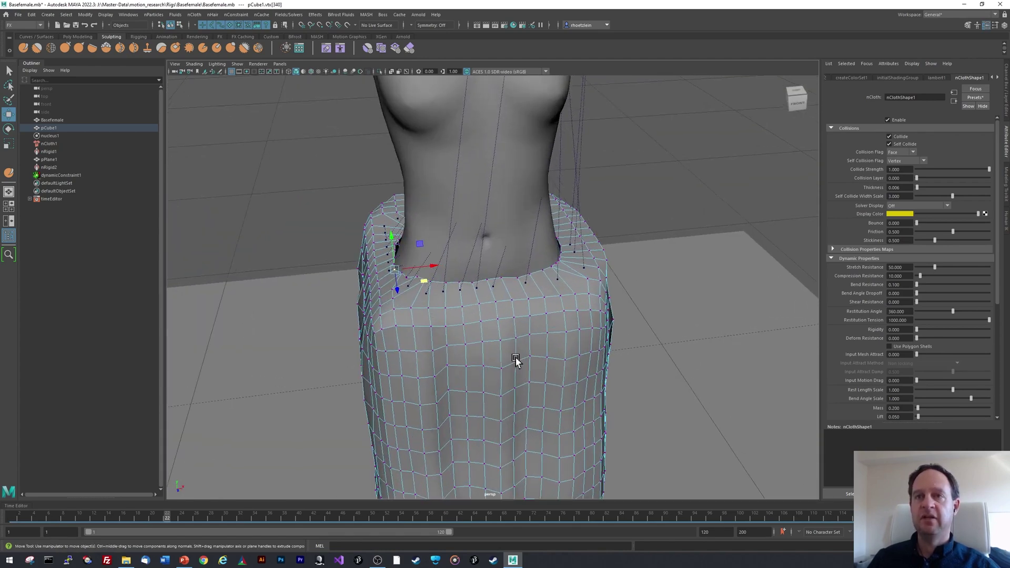
left_click_drag(514, 358, 489, 357, "alt")
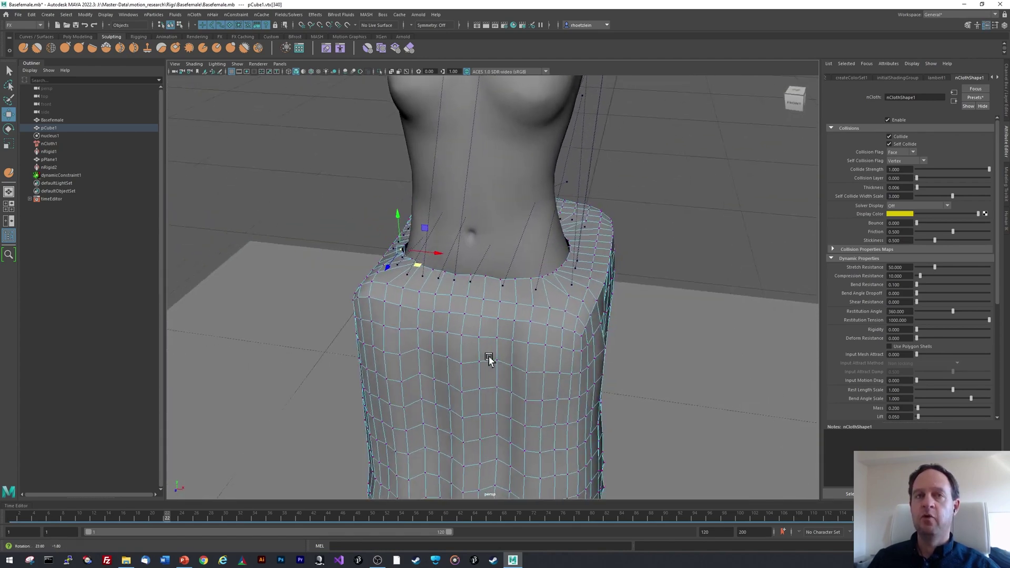
left_click(63, 175)
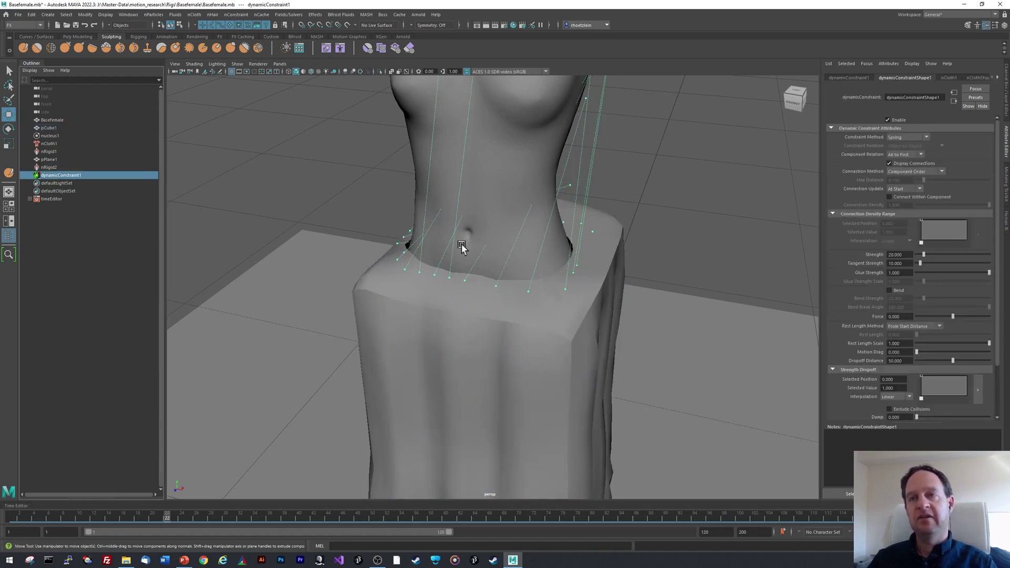
key("Delete")
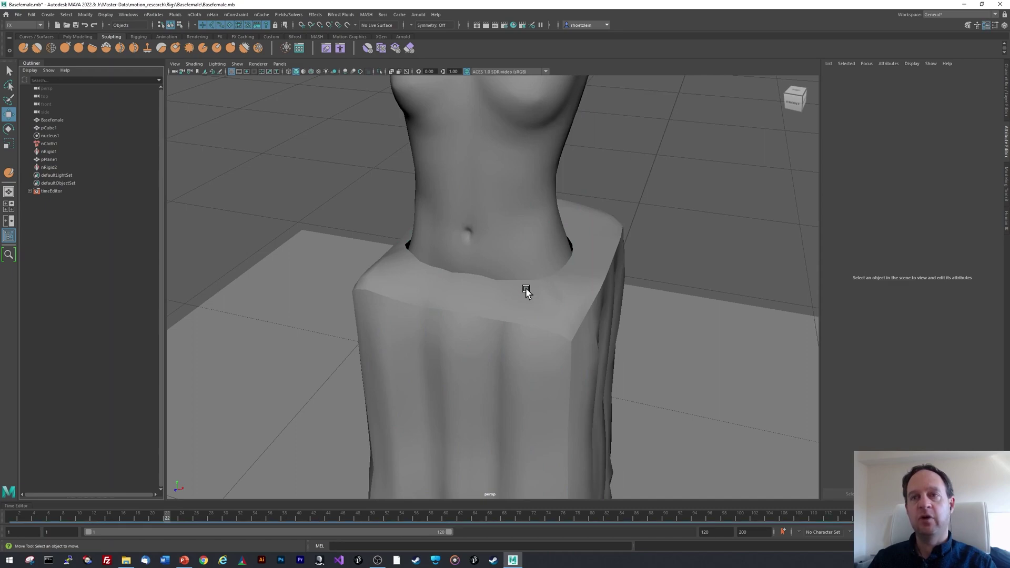
- Select the skirt's waist-edge vertices together with the female body and create a Point to Surface constraint between them
left_click(8, 72)
scroll(504, 279, "up", 8)
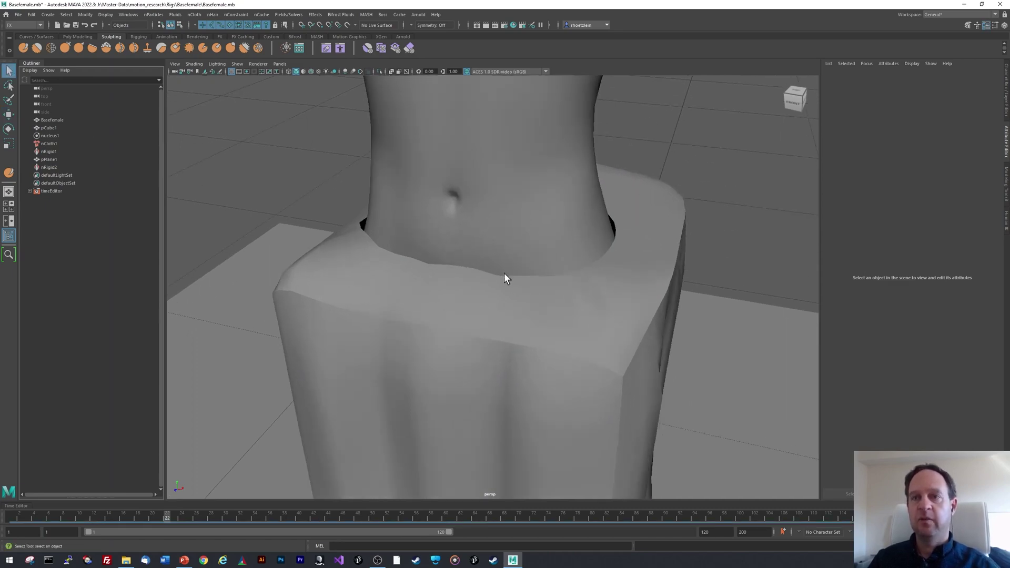
left_click(503, 289)
left_click(106, 121)
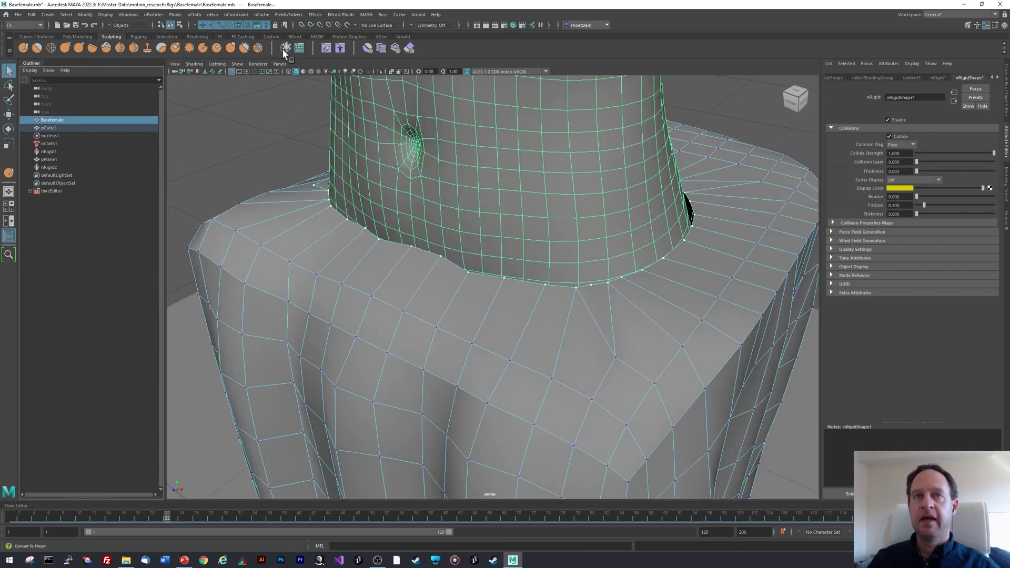
left_click(241, 15)
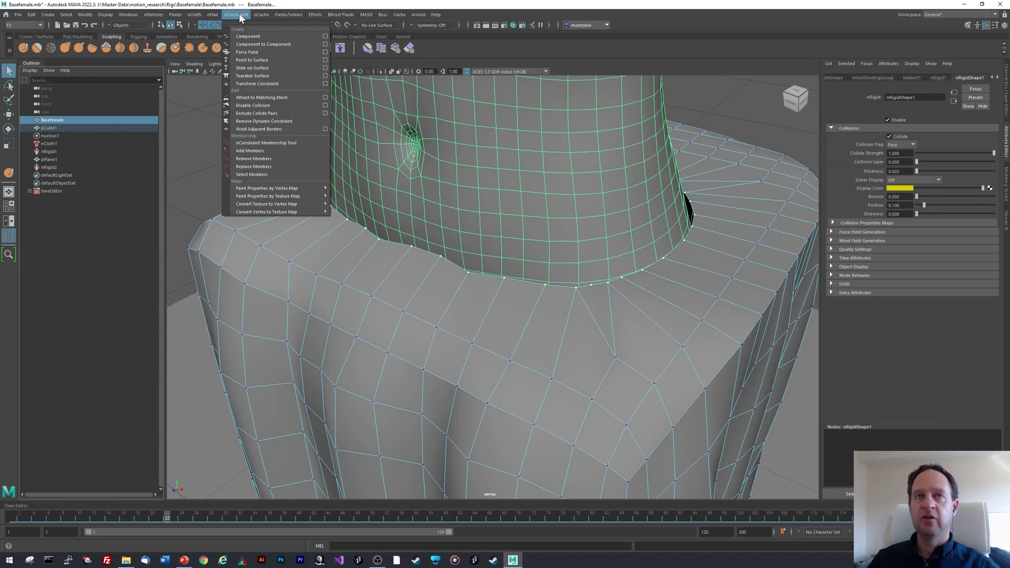
left_click(260, 59)
- Play the simulation and examine how the newly constrained skirt drapes from the waist to the feet
left_click_drag(495, 255, 546, 253, "alt")
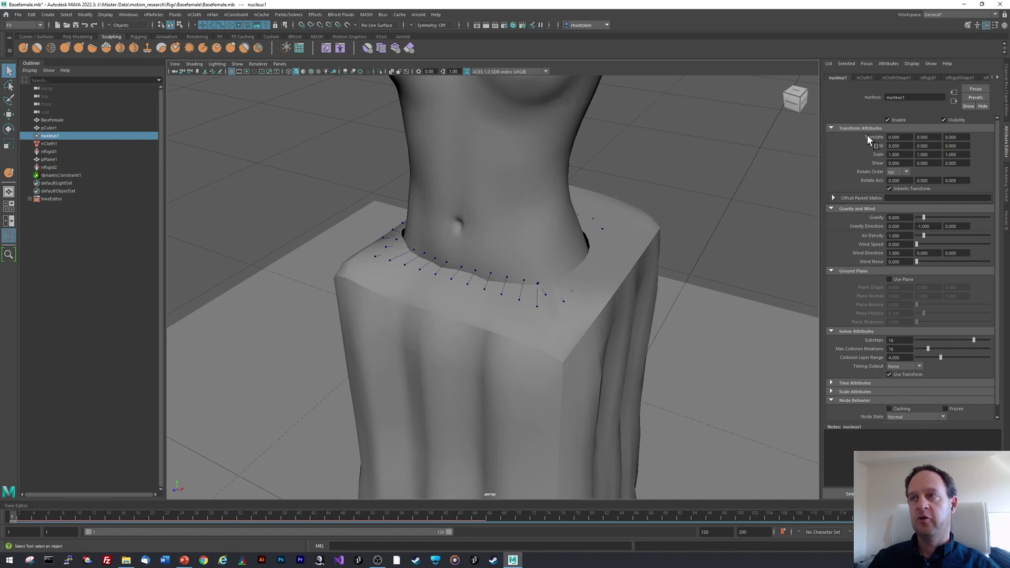
left_click_drag(596, 316, 603, 321, "alt")
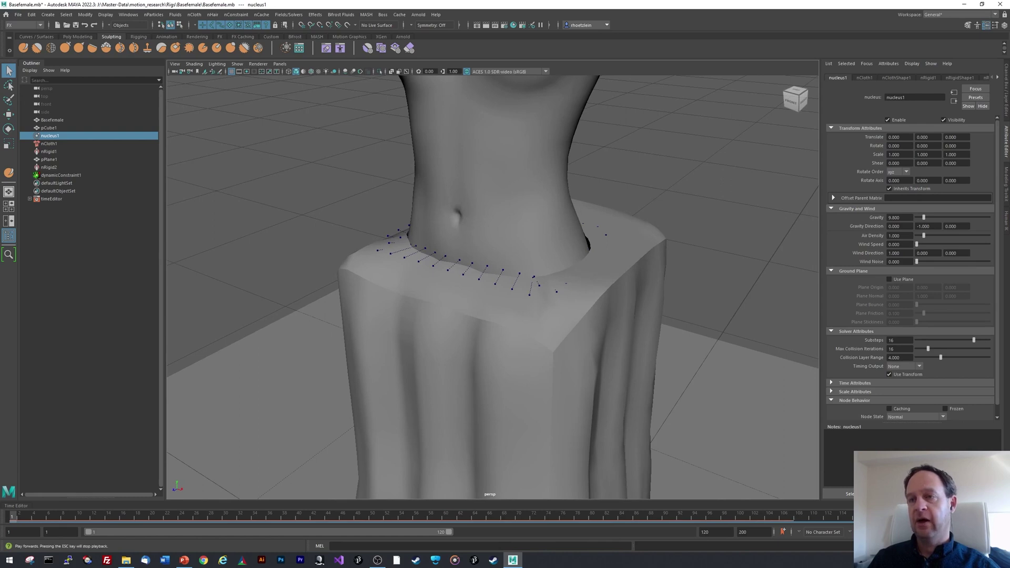
left_click(957, 517)
left_click_drag(597, 363, 500, 338, "alt")
left_click_drag(503, 294, 570, 318, "alt")
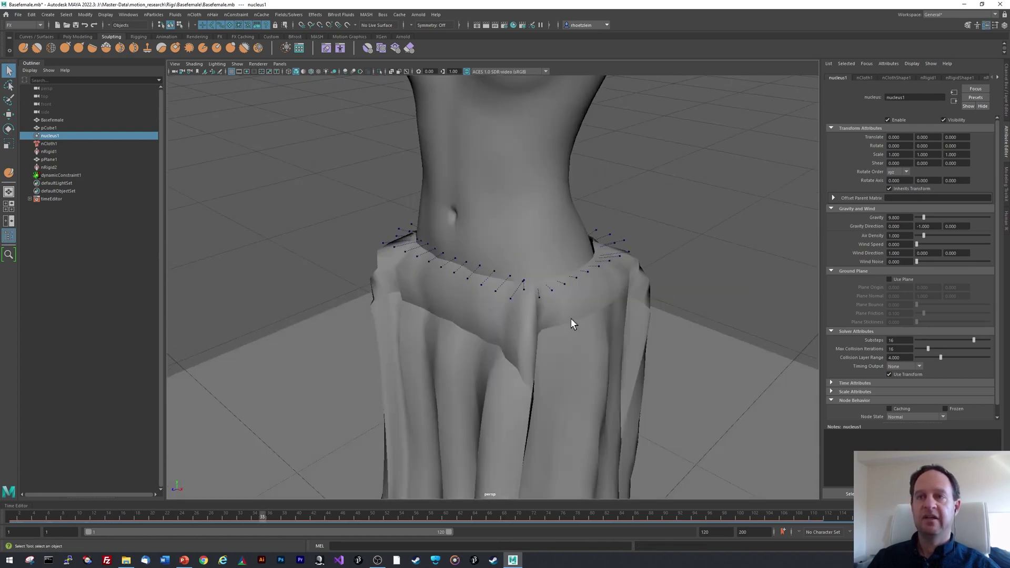
right_click_drag(569, 324, 570, 375, "alt")
middle_click_drag(569, 375, 586, 303, "alt")
right_click_drag(586, 303, 578, 352, "alt")
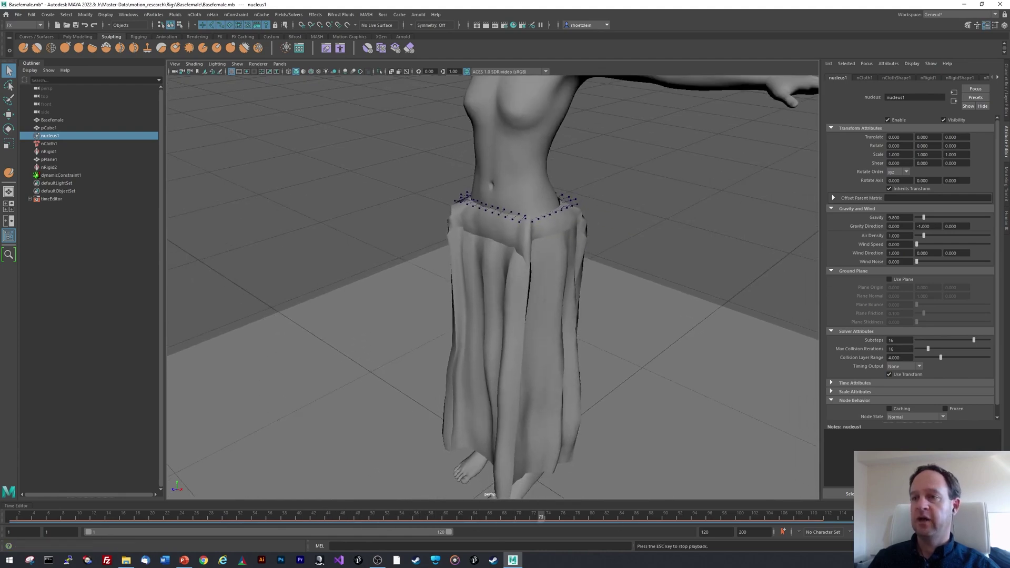
left_click_drag(578, 336, 614, 314, "alt")
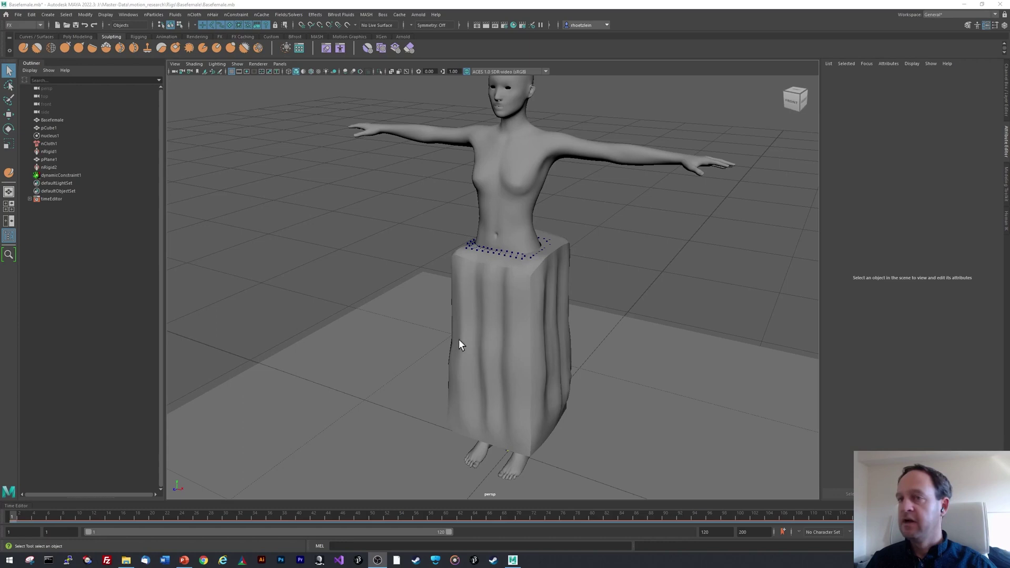
- In the nucleus solver's gravity and wind attributes, set the X component of Wind Direction to 1
left_click_drag(535, 317, 590, 270, "alt")
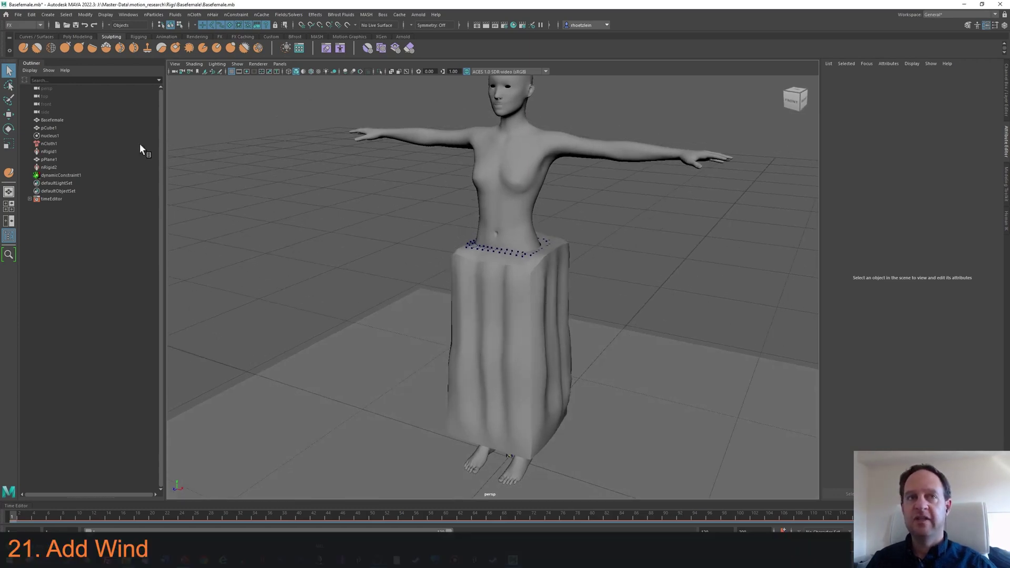
left_click(48, 135)
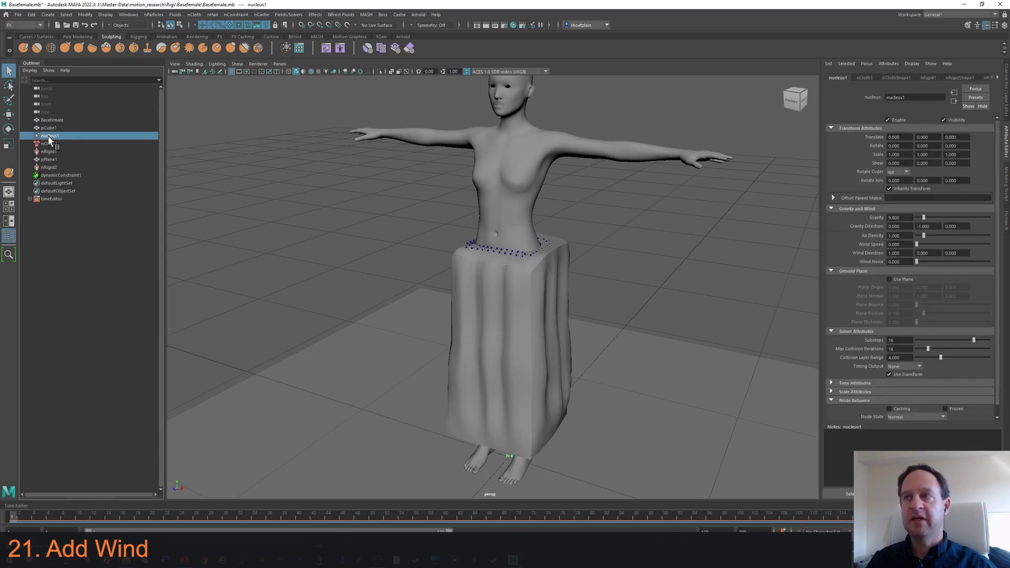
left_click(831, 208)
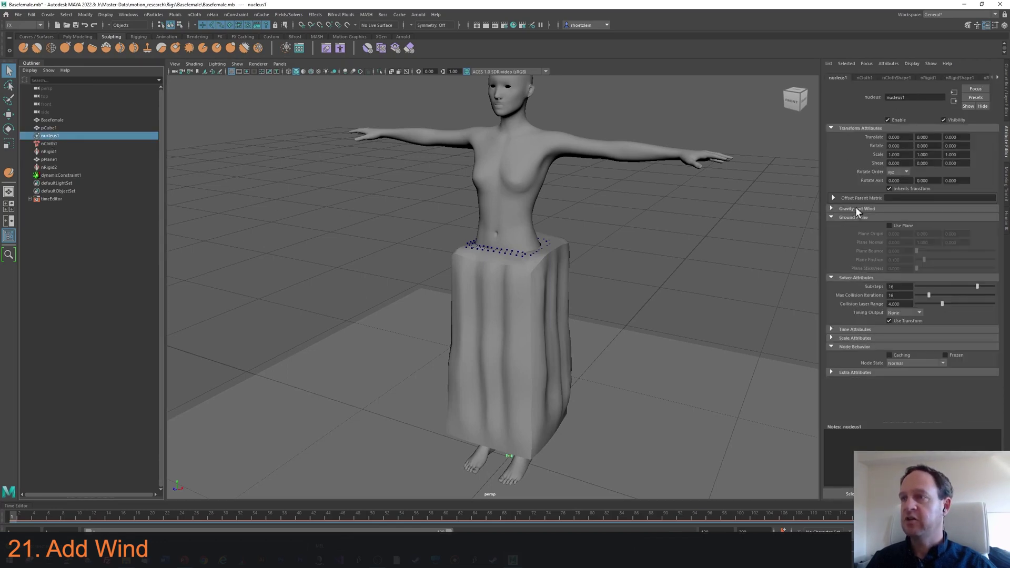
left_click(831, 208)
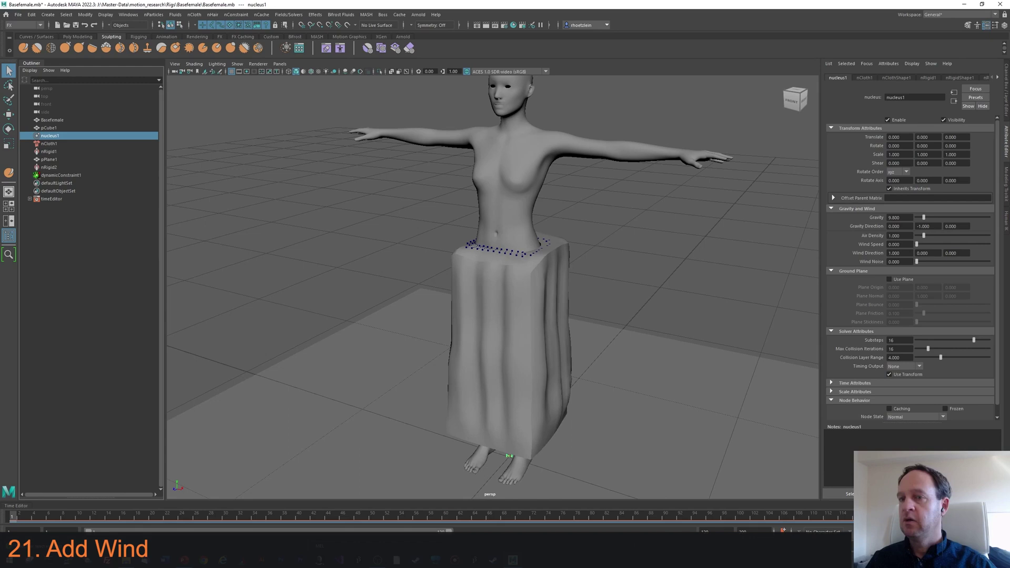
type("1")
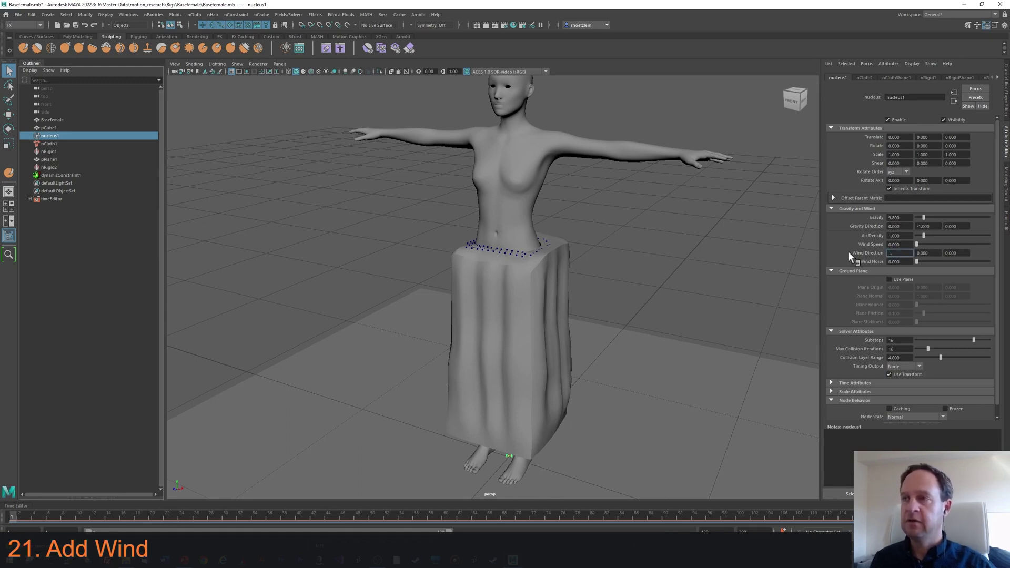
type(".")
key("Tab")
key("Tab")
key("Tab")
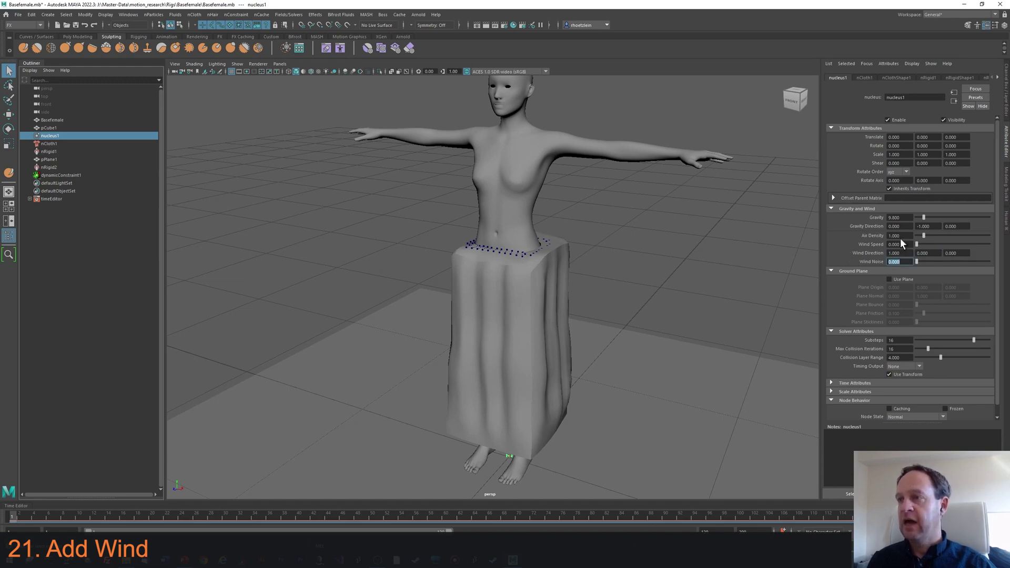
- Set the nucleus solver's Wind Speed to 10 and play the simulation to check the skirt in the wind
left_click_drag(901, 244, 866, 242)
type("10")
key("Tab")
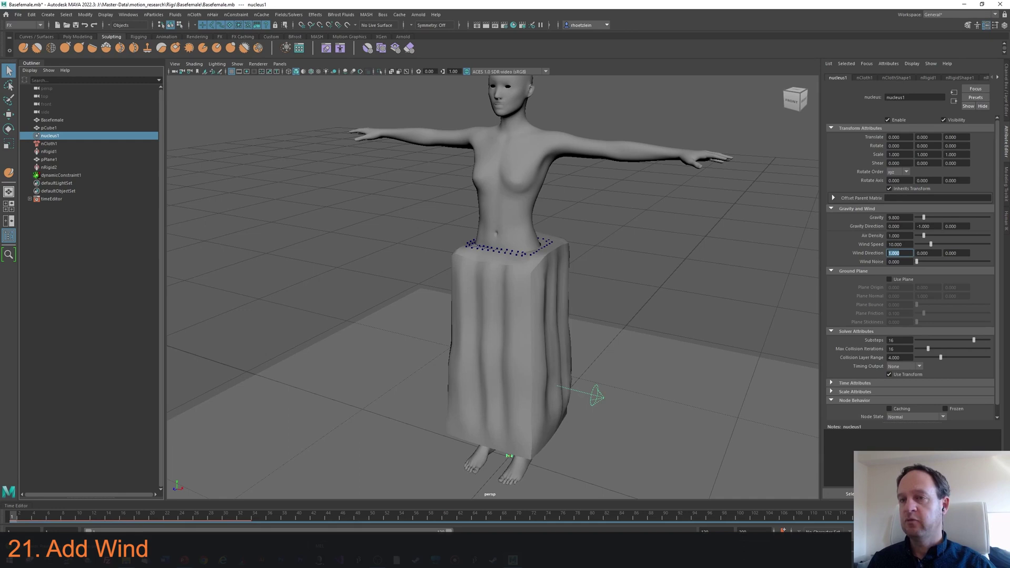
key("alt+v")
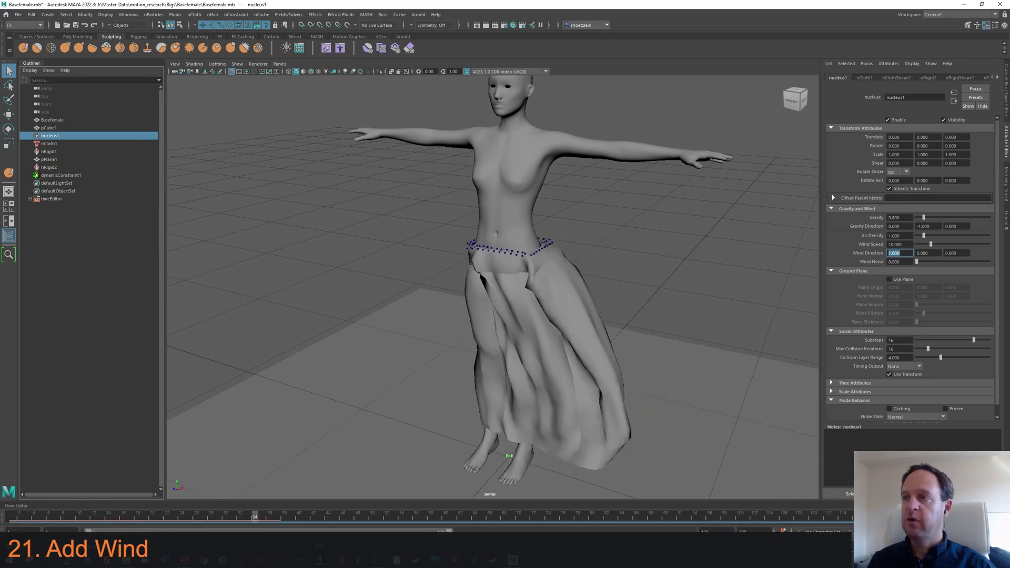
- Set the nucleus solver's Wind Speed to 3 and replay the simulation from the start to check the skirt in the gentler wind
left_click(902, 244)
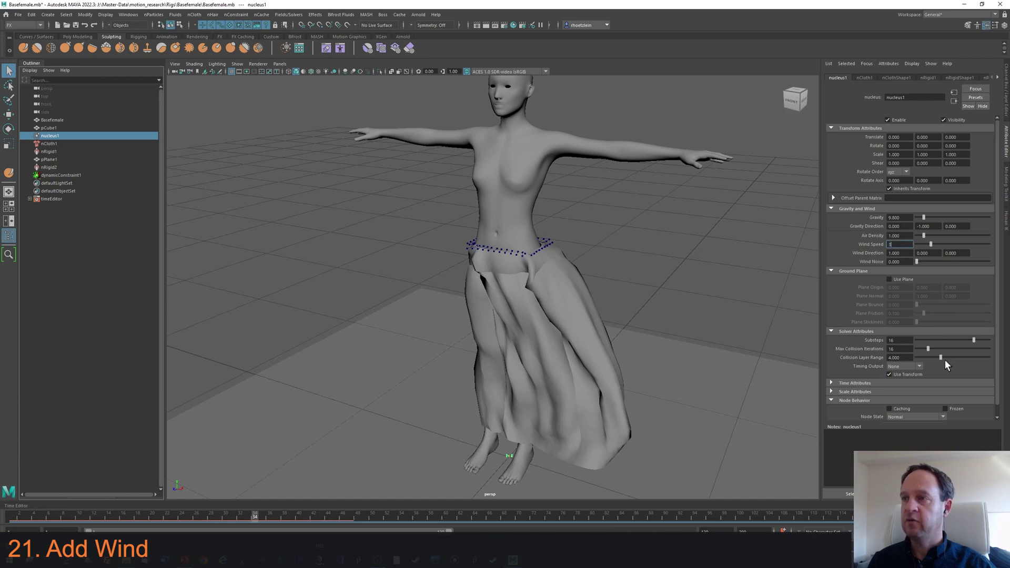
type("3")
key("Tab")
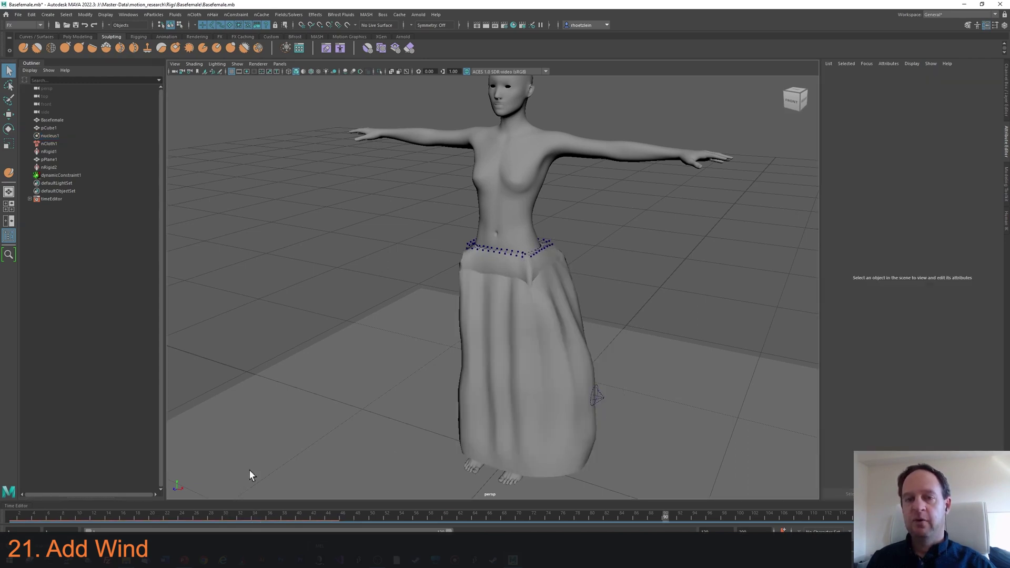
left_click(15, 516)
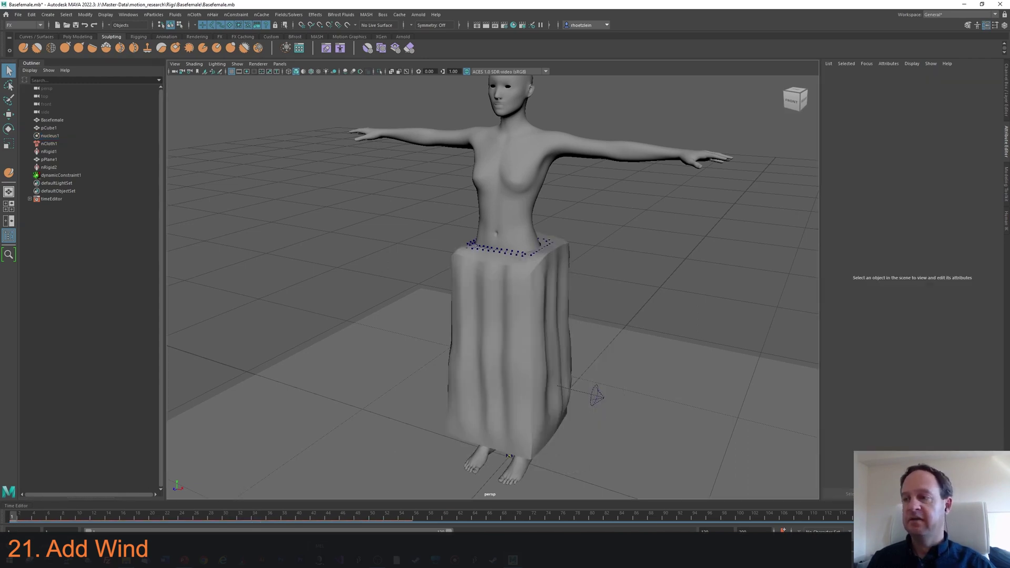
key("alt+v")
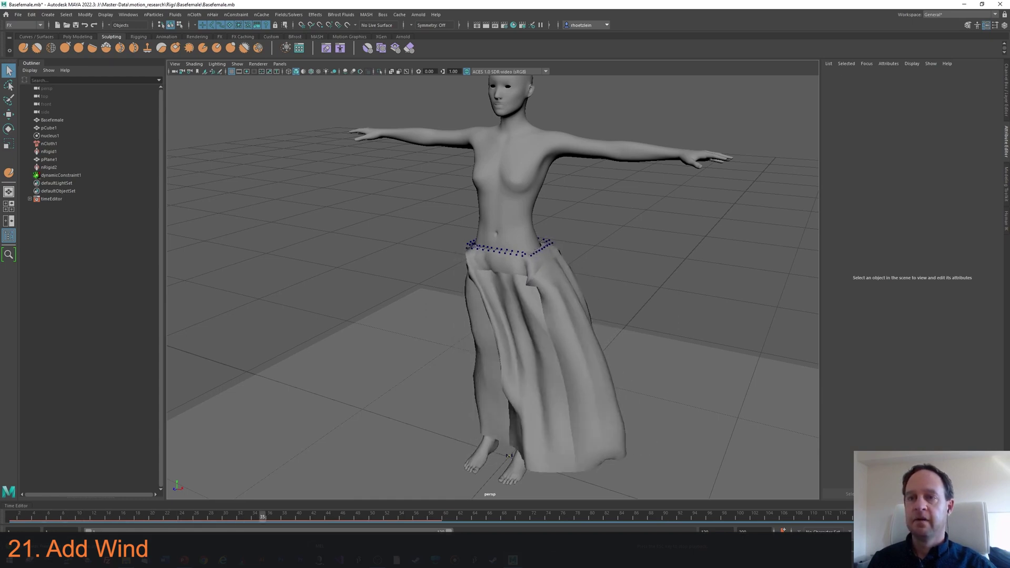
left_click_drag(467, 357, 503, 352, "alt")
left_click_drag(376, 272, 356, 270, "alt")
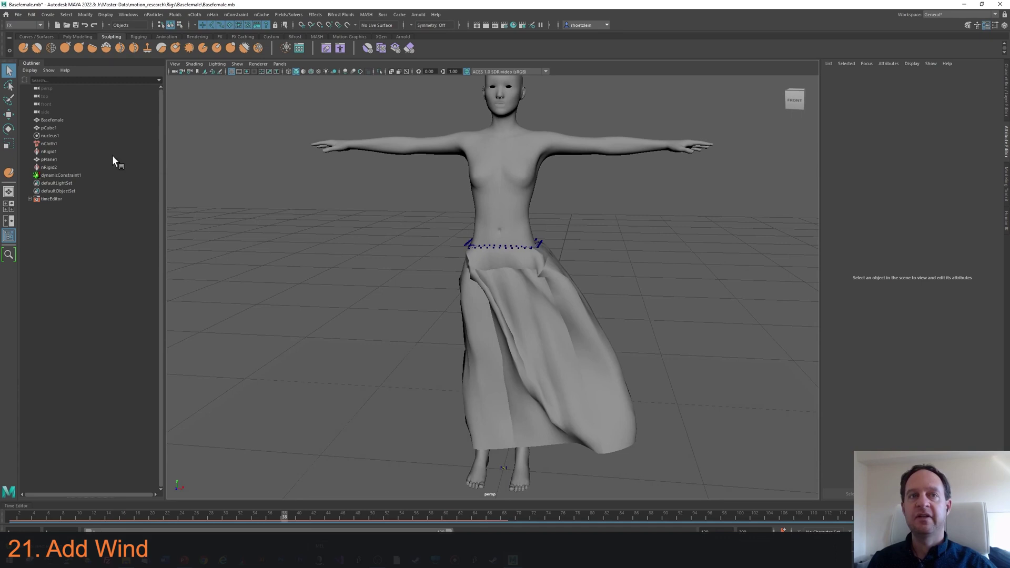
- Set the nucleus solver's Wind Noise to 4 and replay the simulation from the start, viewing the skirt from the side
left_click(54, 136)
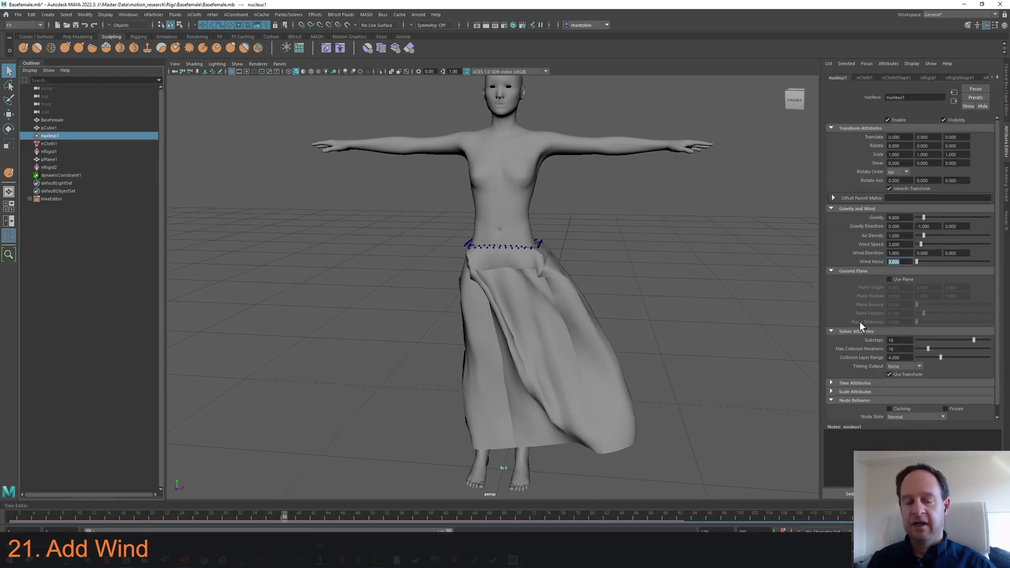
type("4")
key("Tab")
left_click_drag(286, 518, 39, 494)
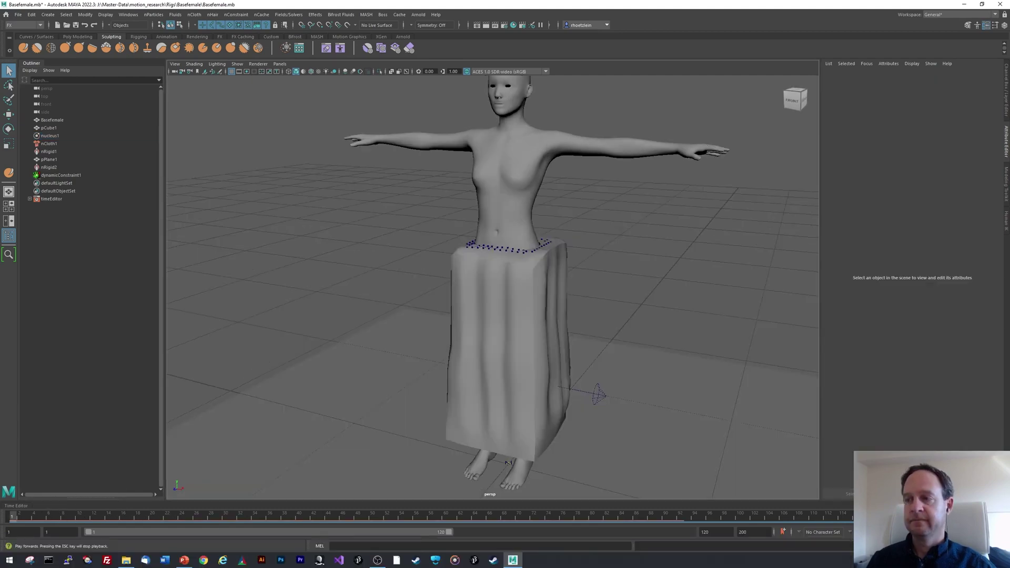
key("alt+v")
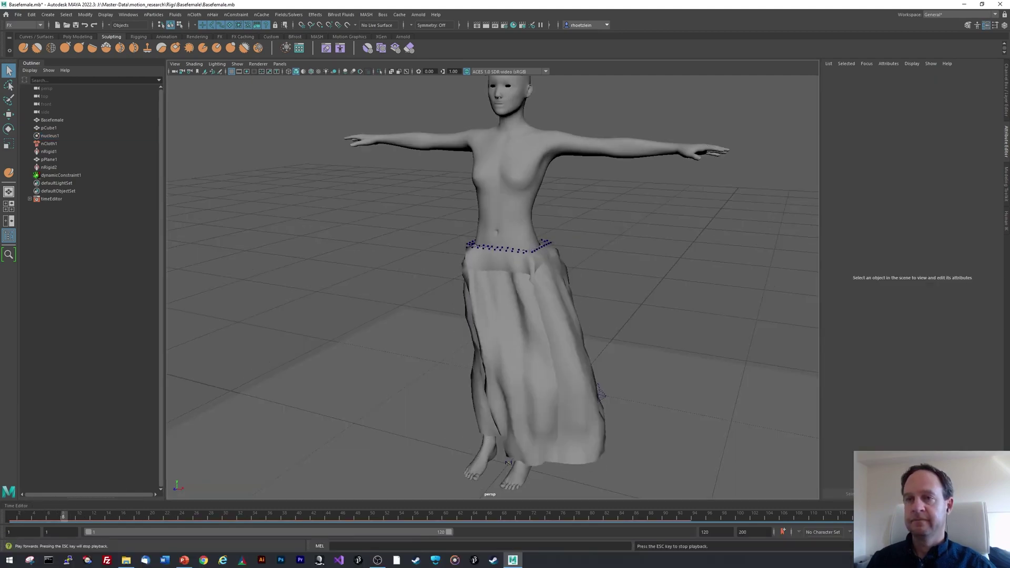
left_click_drag(541, 309, 572, 315, "alt")
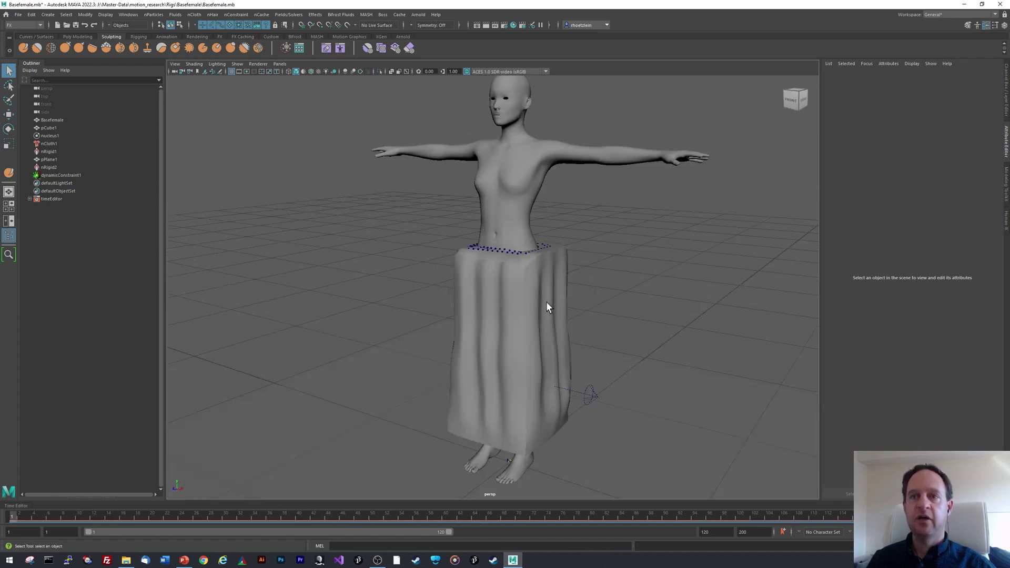
- Switch to the Modeling menu set and apply Mesh Smooth with one division to the skirt to increase its cloth detail
left_click(546, 304)
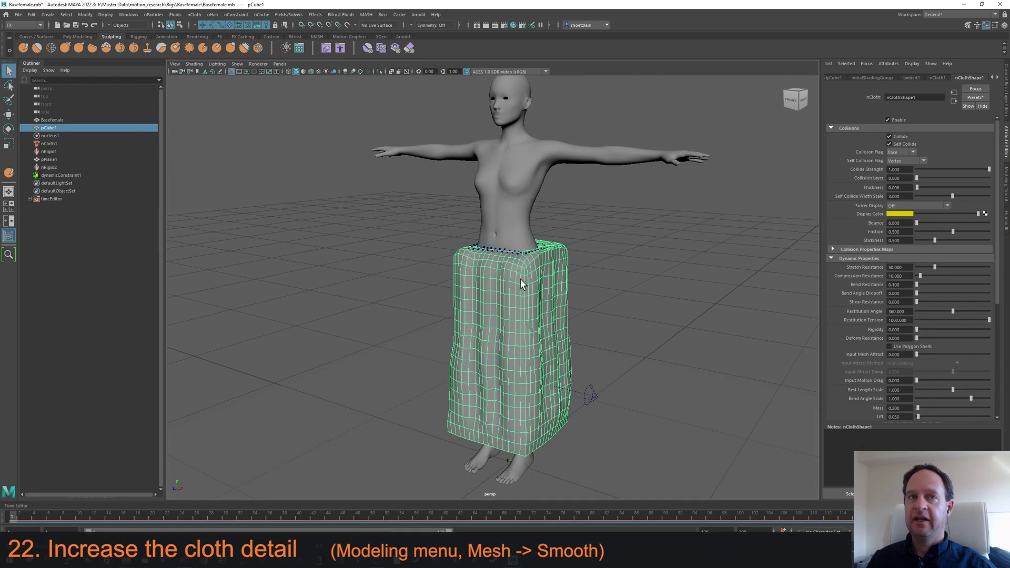
scroll(540, 240, "up", 2)
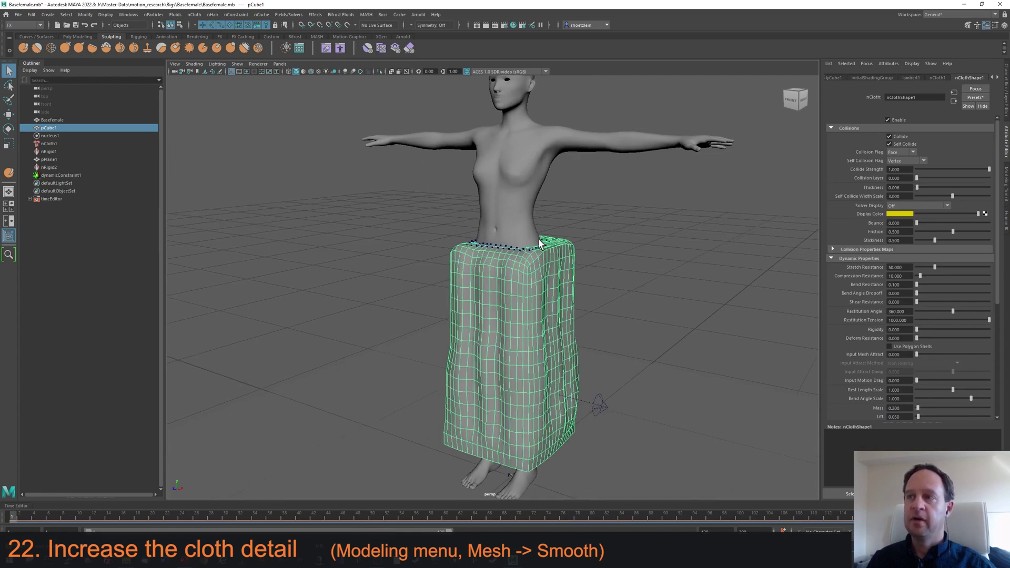
scroll(526, 352, "down", 1)
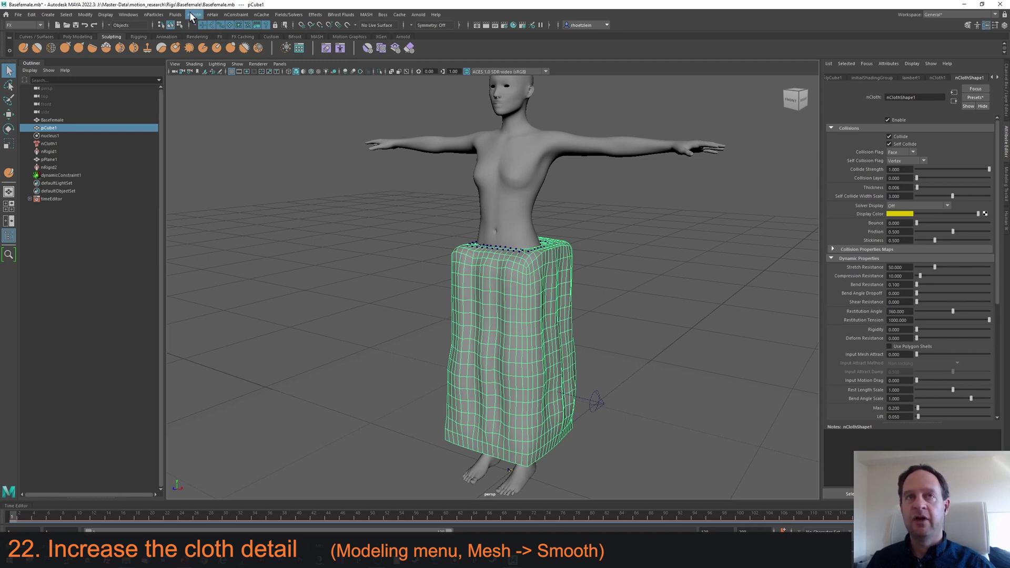
left_click(37, 24)
left_click(29, 33)
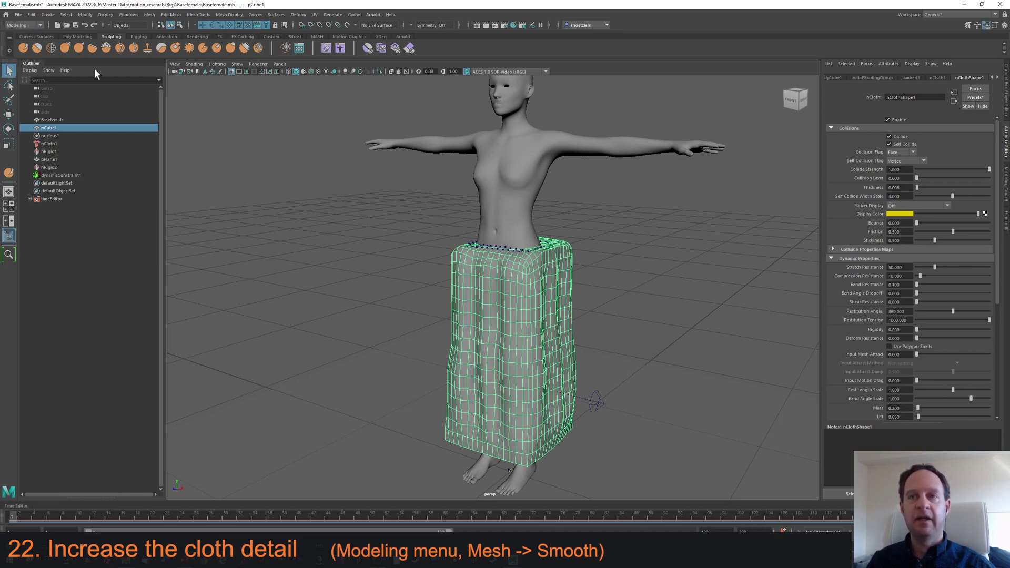
left_click(370, 228)
left_click(49, 127)
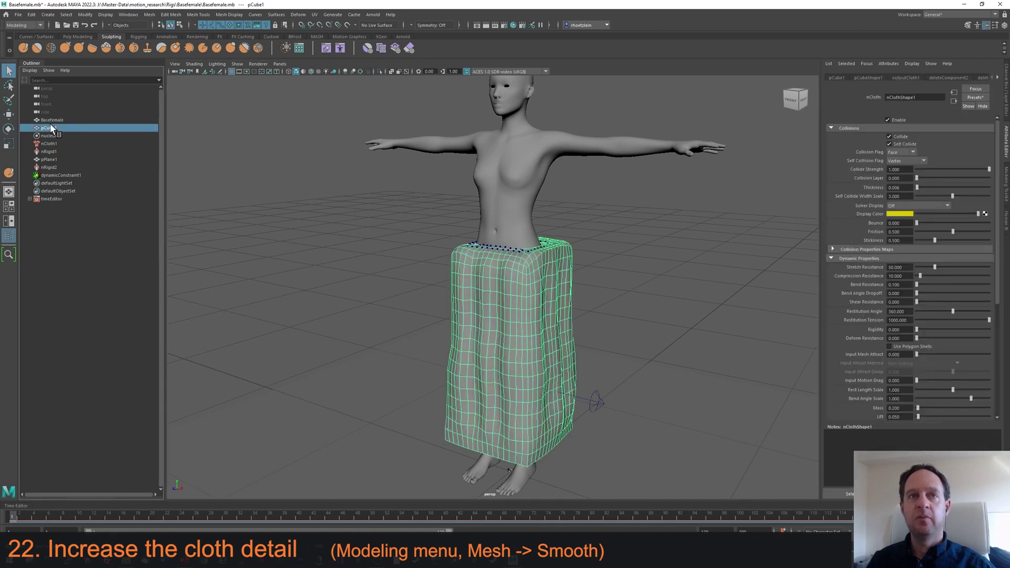
left_click(149, 15)
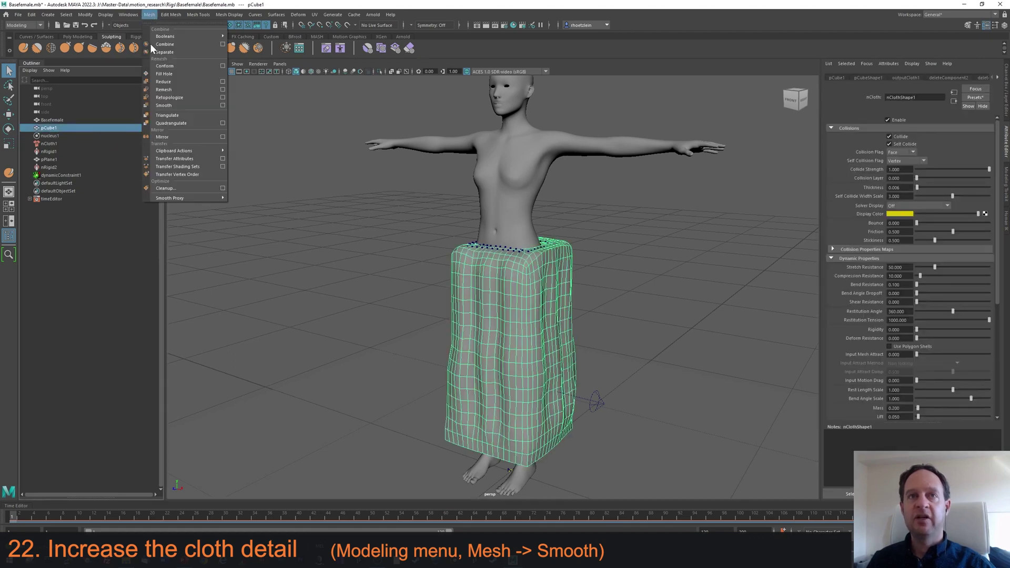
left_click(165, 105)
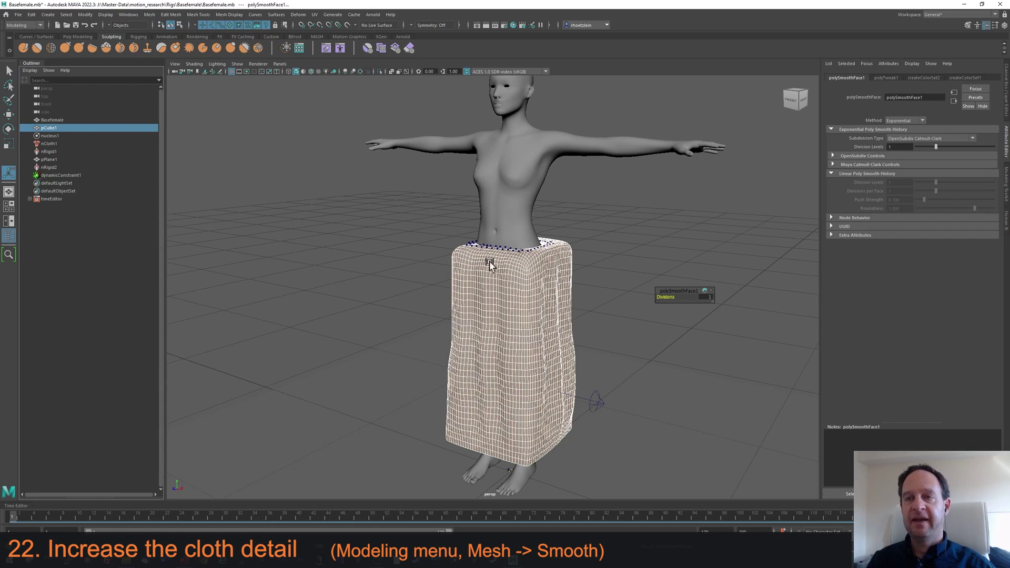
- Clear the selection and play the simulation to examine how the smoothed skirt moves in the wind from the front
left_click(603, 297)
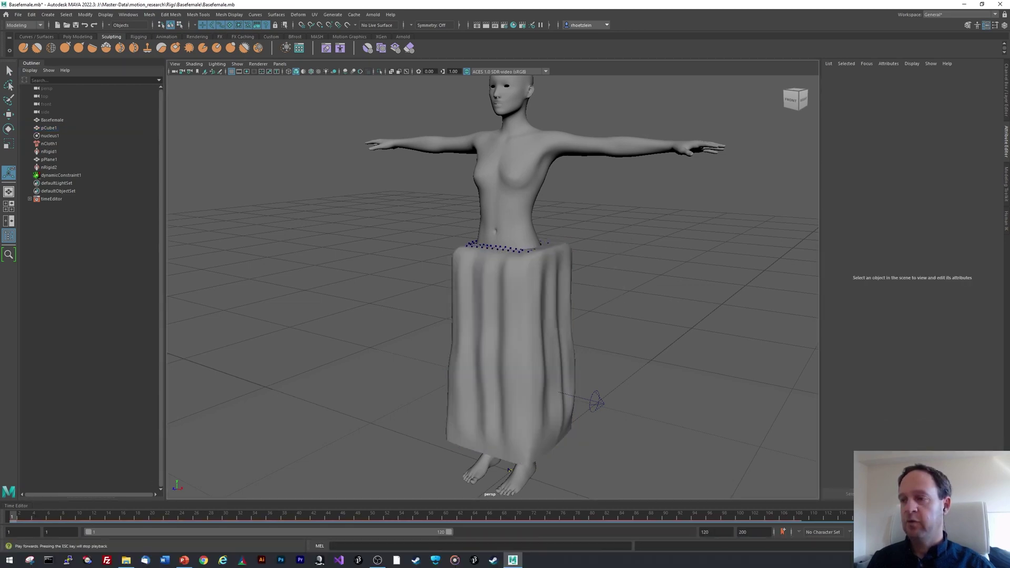
left_click(966, 517)
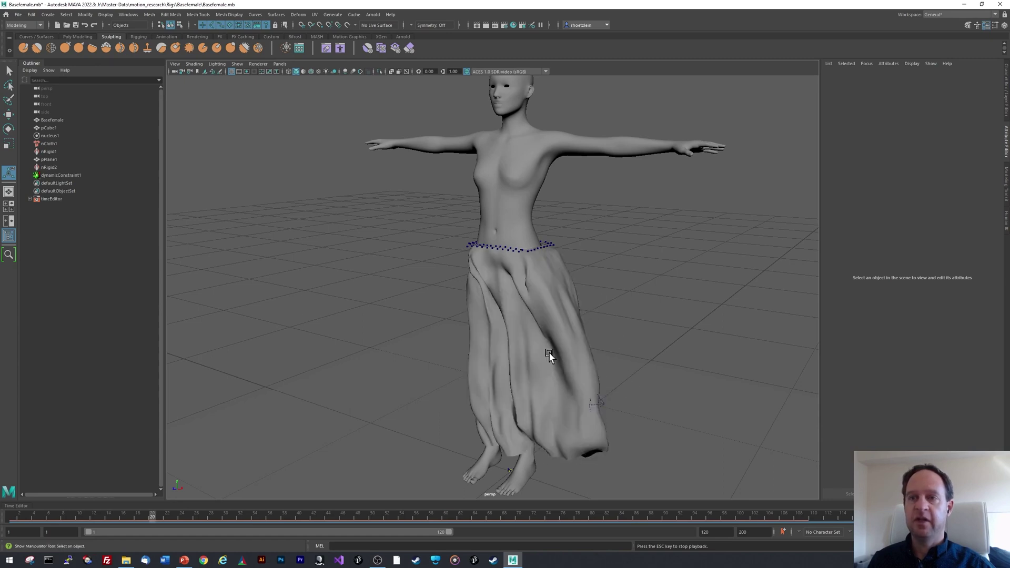
left_click_drag(548, 354, 585, 350, "alt")
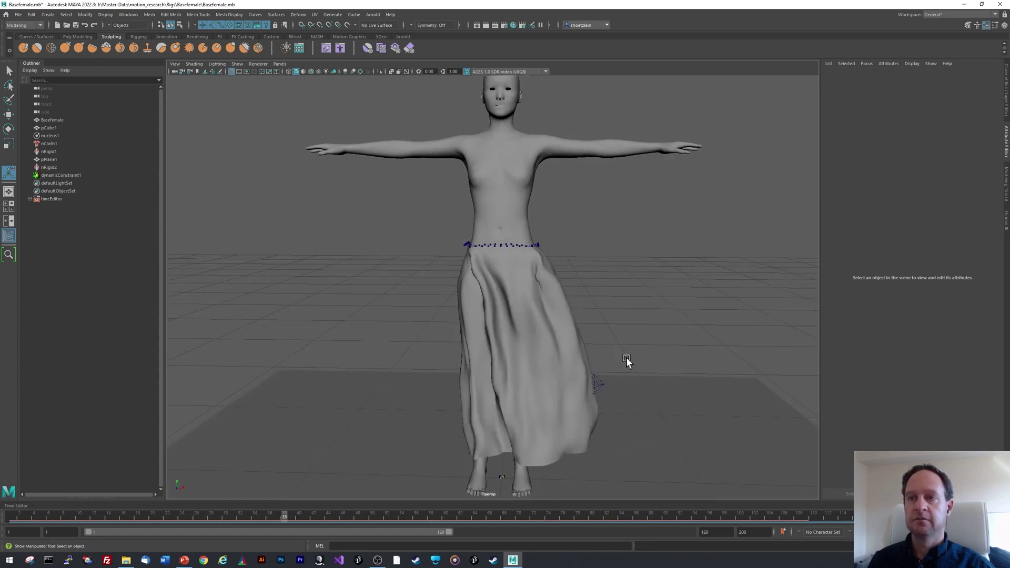